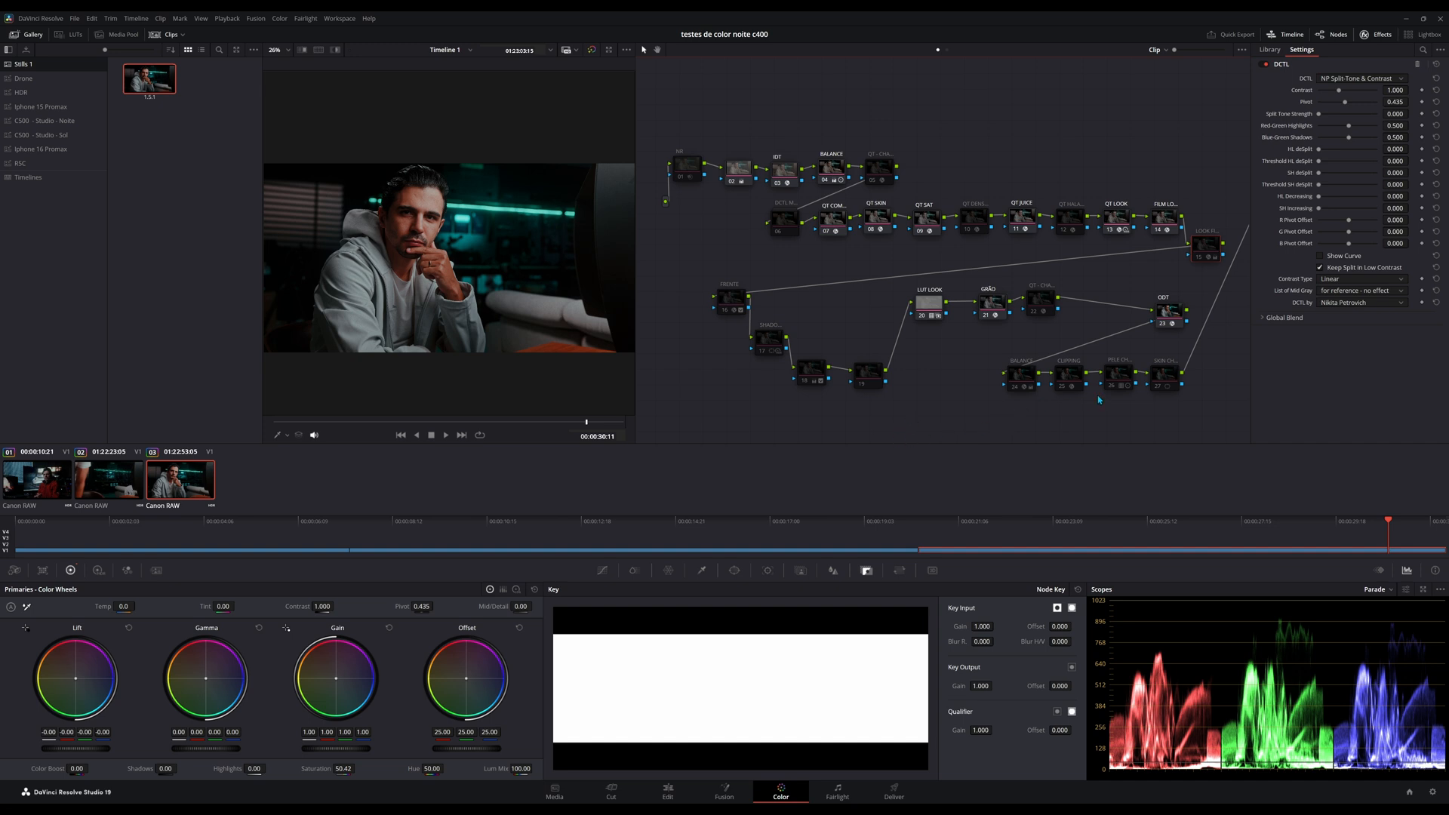
# Set the Mid Sat of clip 03's QT SAT node to about 0.729 and save the project.
pyautogui.moveTo(960, 388)
pyautogui.mouseDown()
pyautogui.moveTo(986, 401)
pyautogui.moveTo(969, 398)
pyautogui.mouseUp()
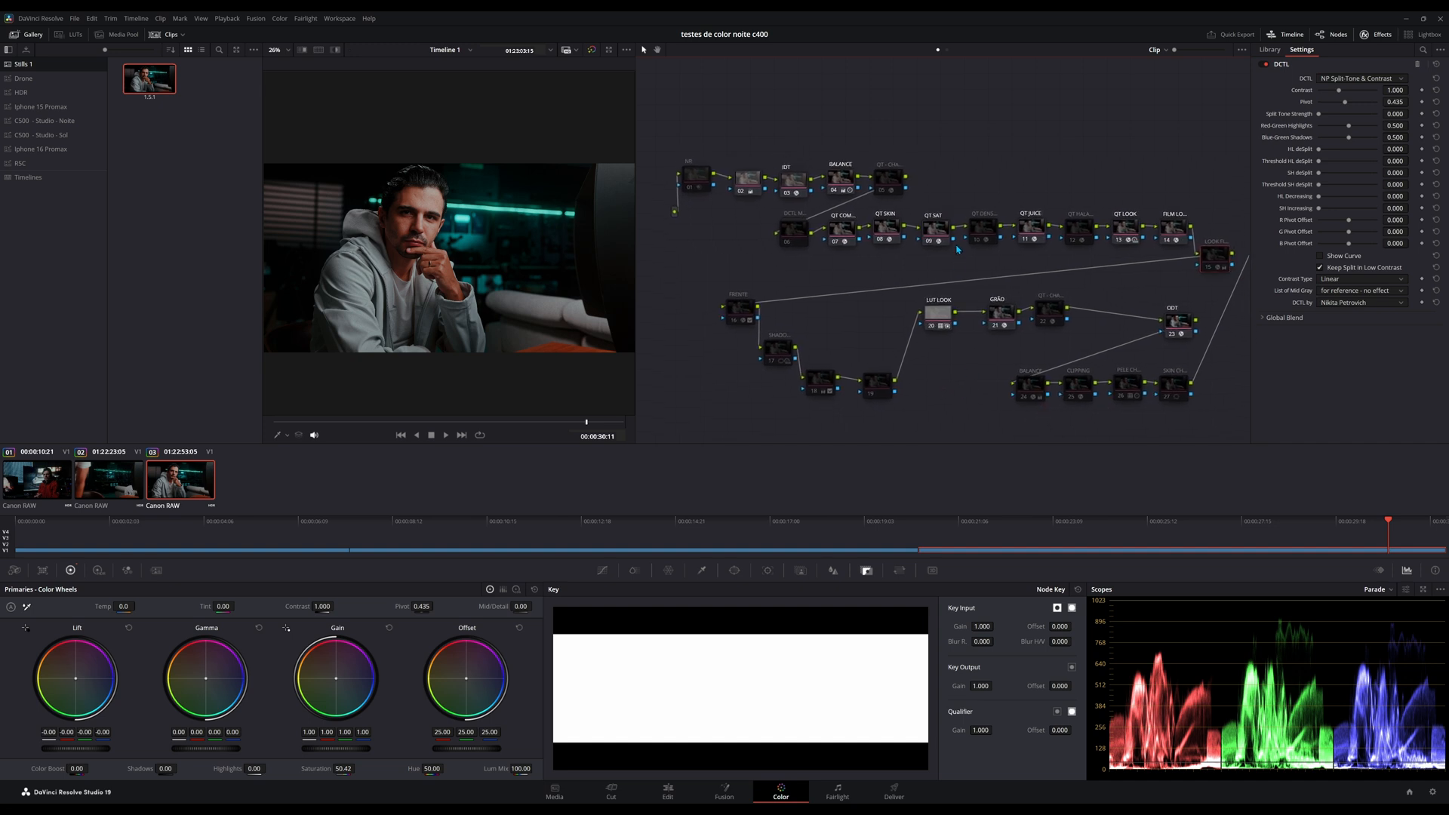
pyautogui.click(938, 239)
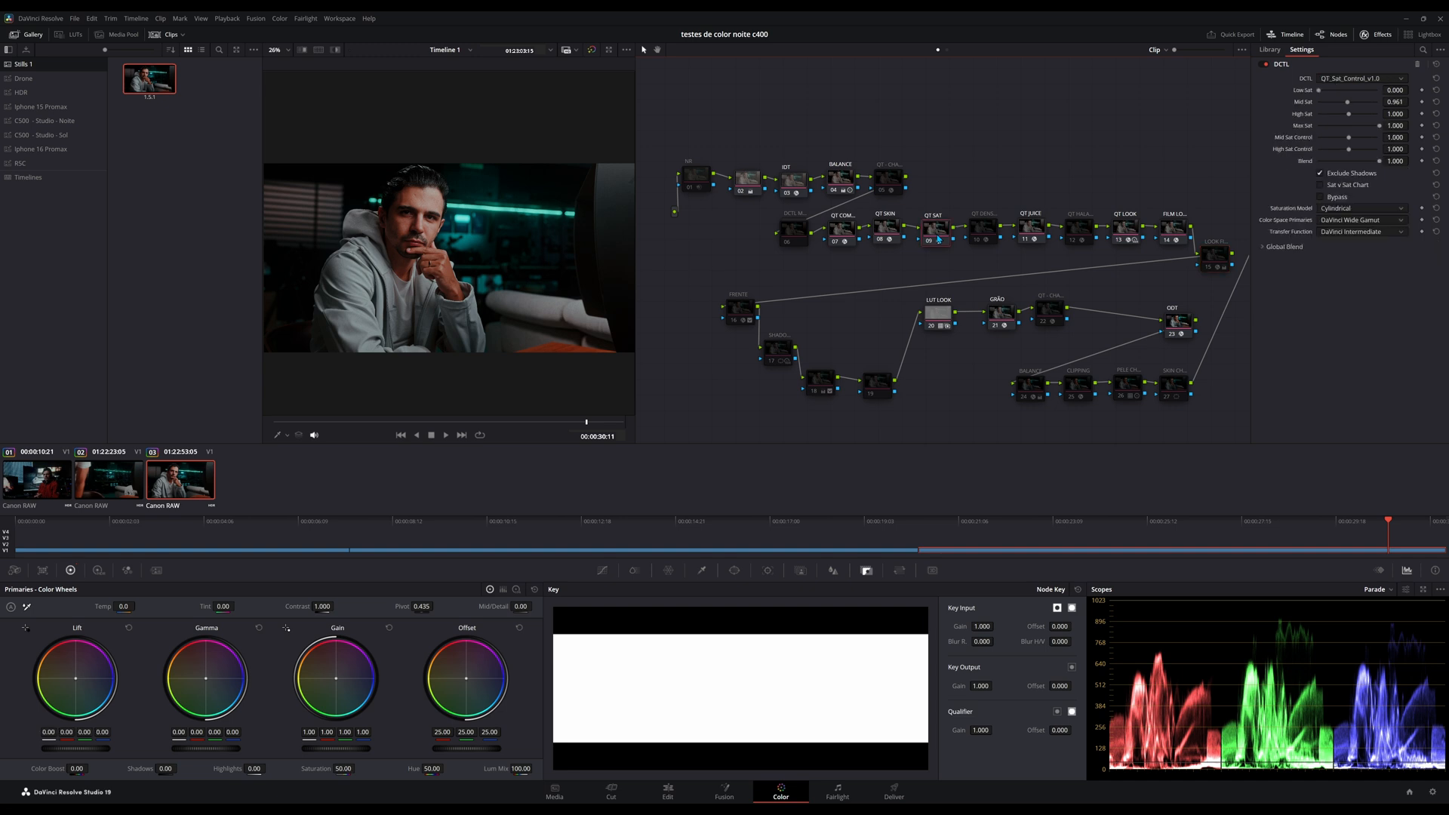
pyautogui.moveTo(1347, 102); pyautogui.dragTo(1343, 113)
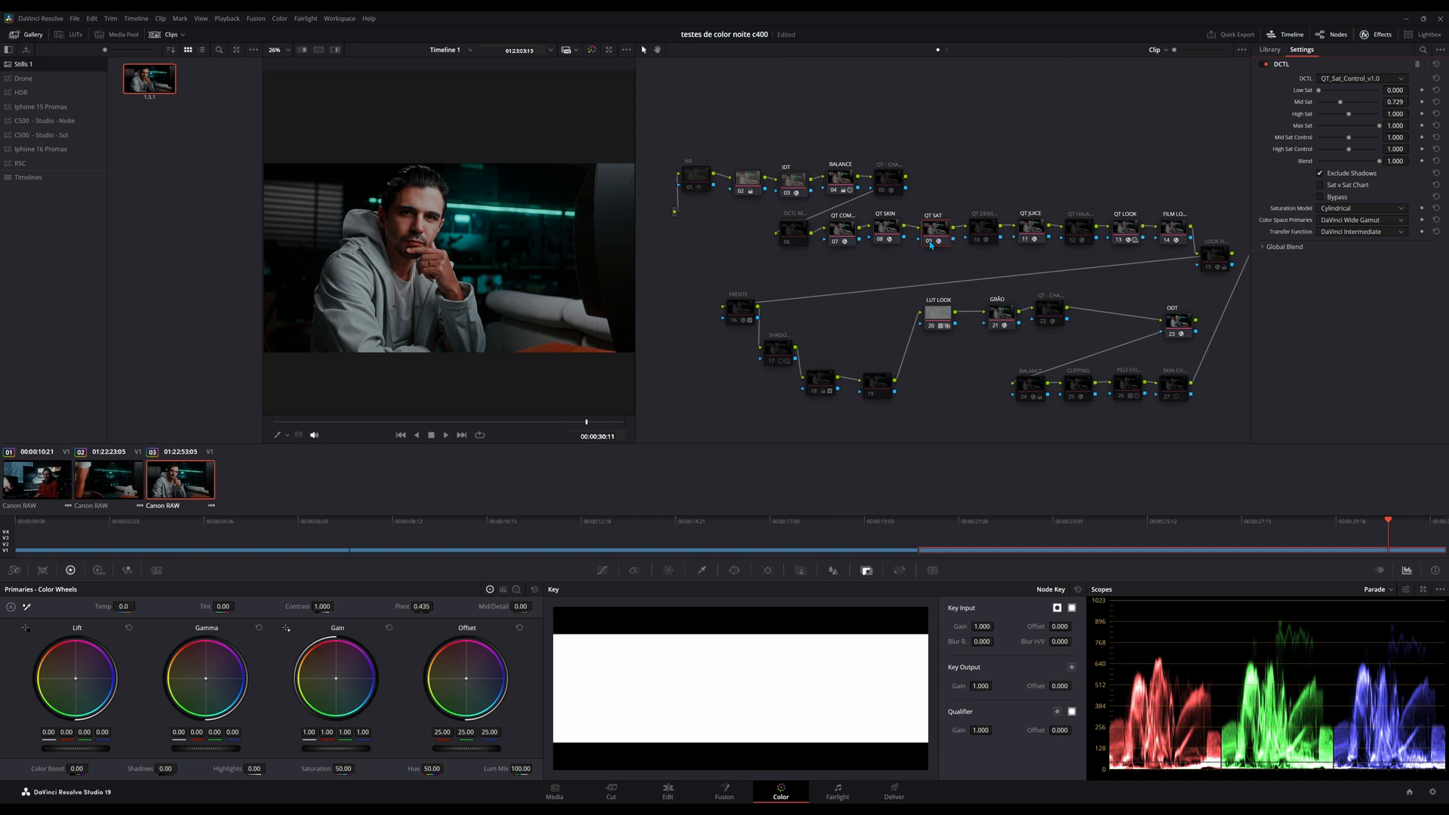
pyautogui.hotkey('ctrl', 's')
# Grab a still of clip 03's graded frame and apply its grade to clip 02.
pyautogui.click(104, 488)
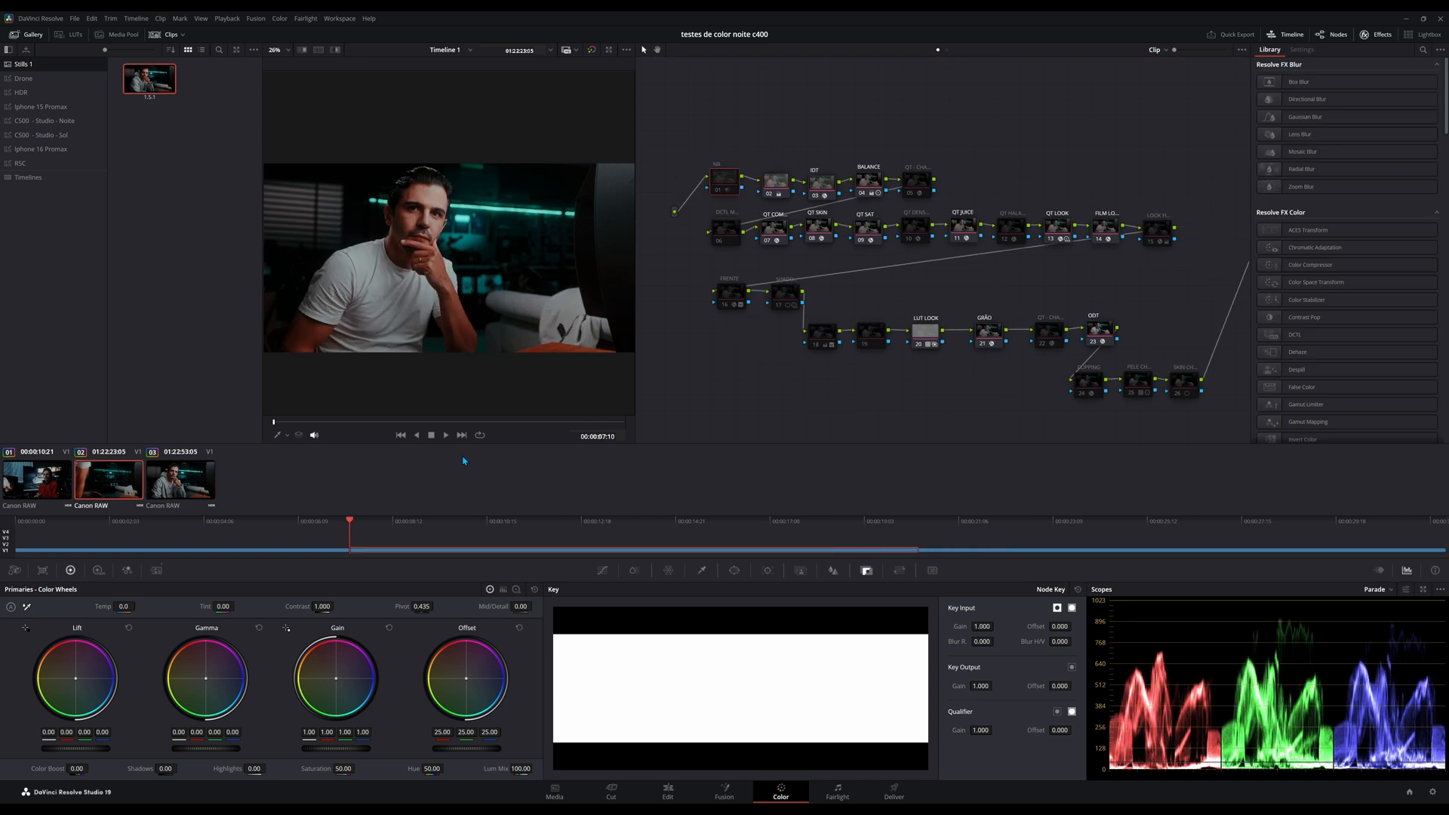
pyautogui.moveTo(1206, 408)
pyautogui.mouseDown()
pyautogui.moveTo(778, 208)
pyautogui.moveTo(1199, 399)
pyautogui.moveTo(1183, 397)
pyautogui.mouseUp()
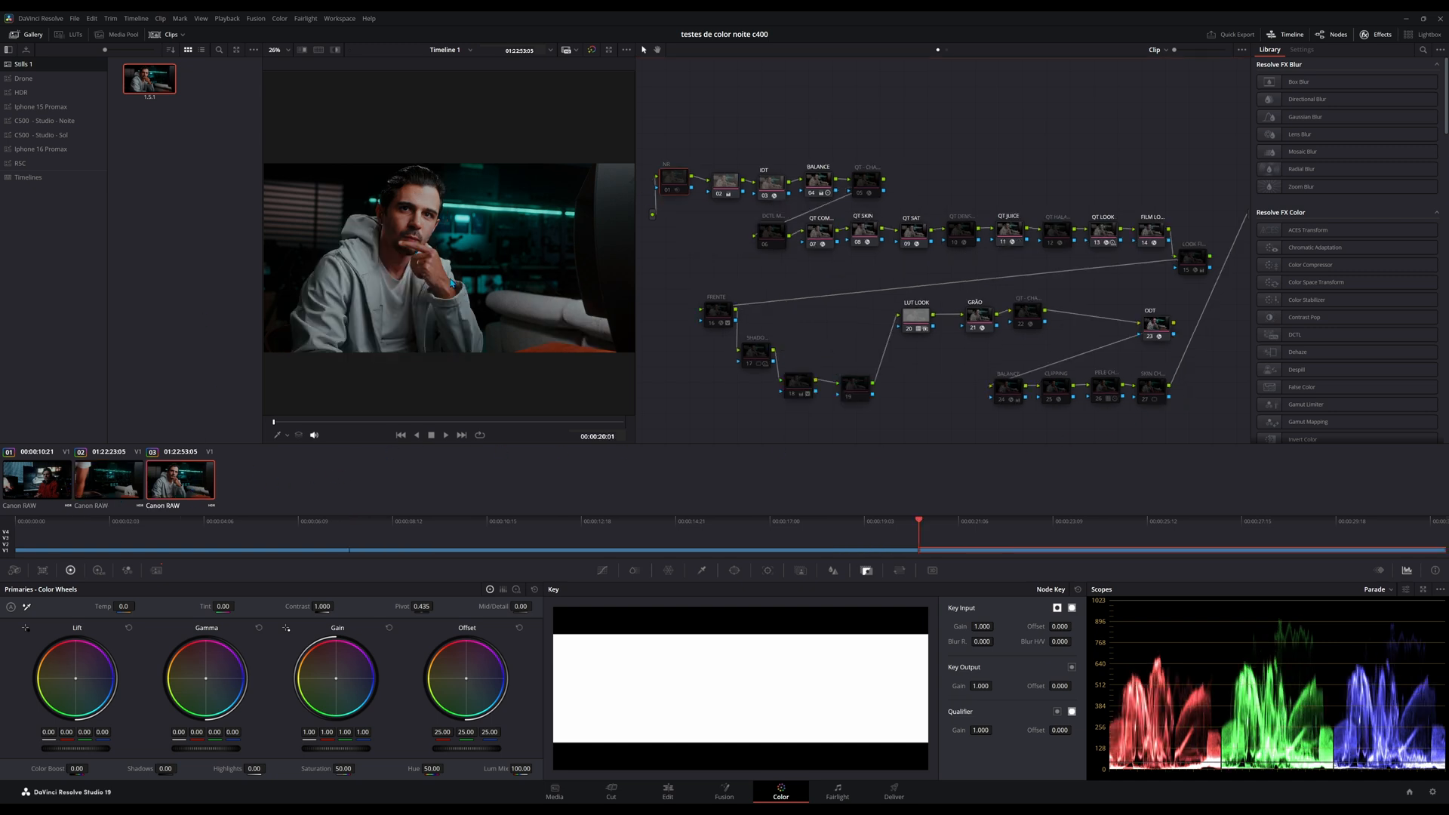
pyautogui.rightClick(451, 283)
pyautogui.click(477, 295)
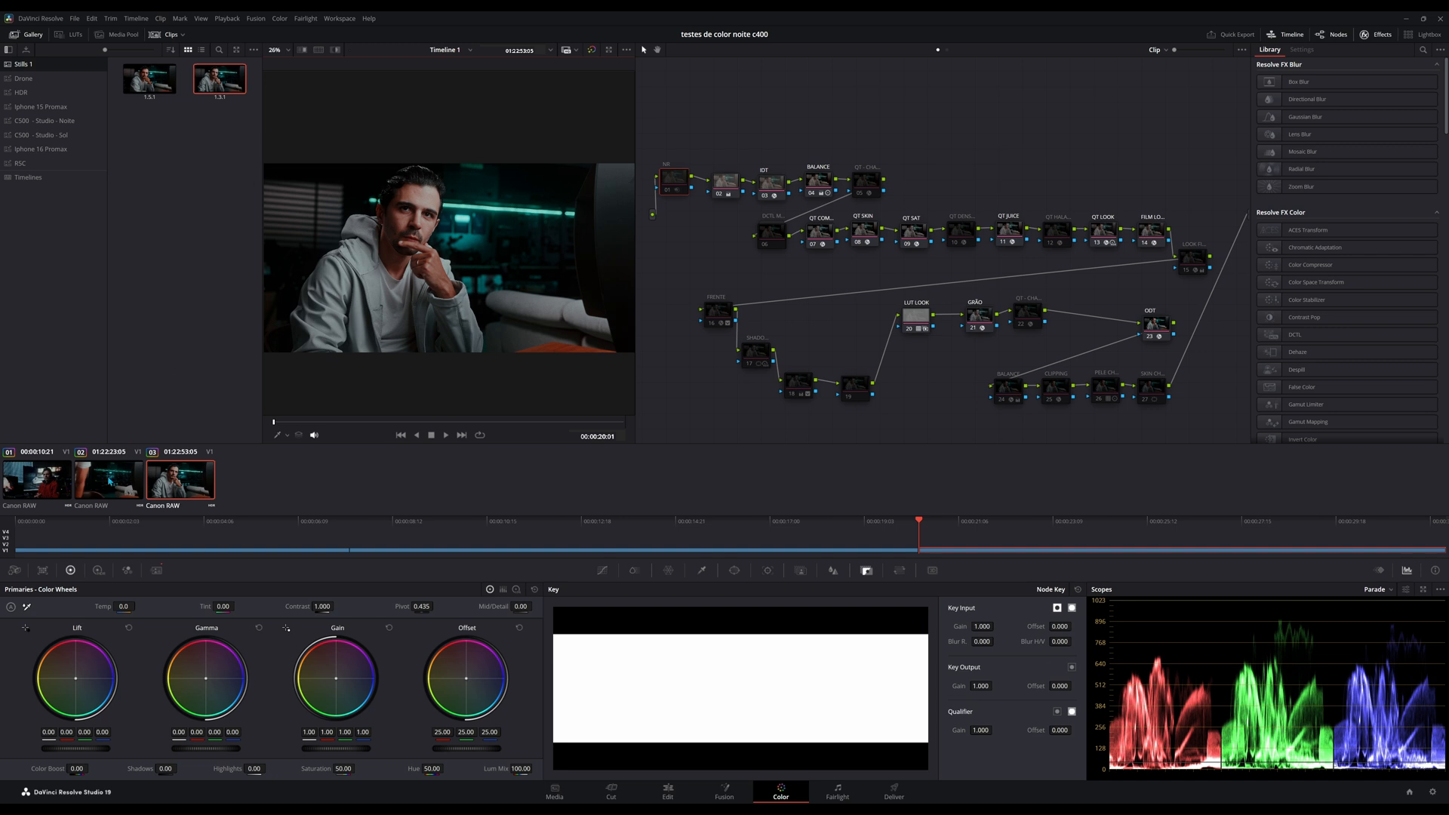
pyautogui.press('Up')
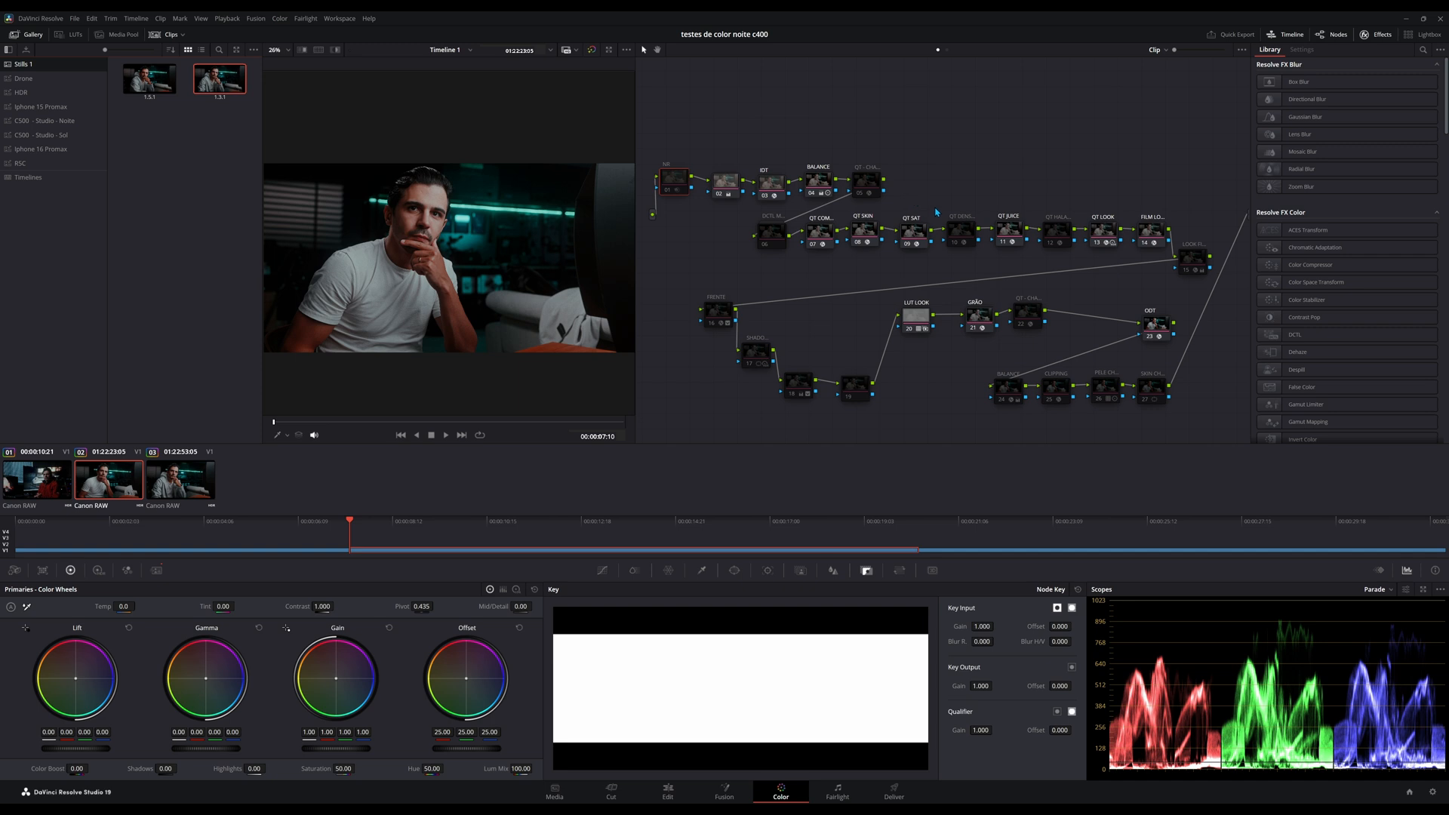
pyautogui.press('Down')
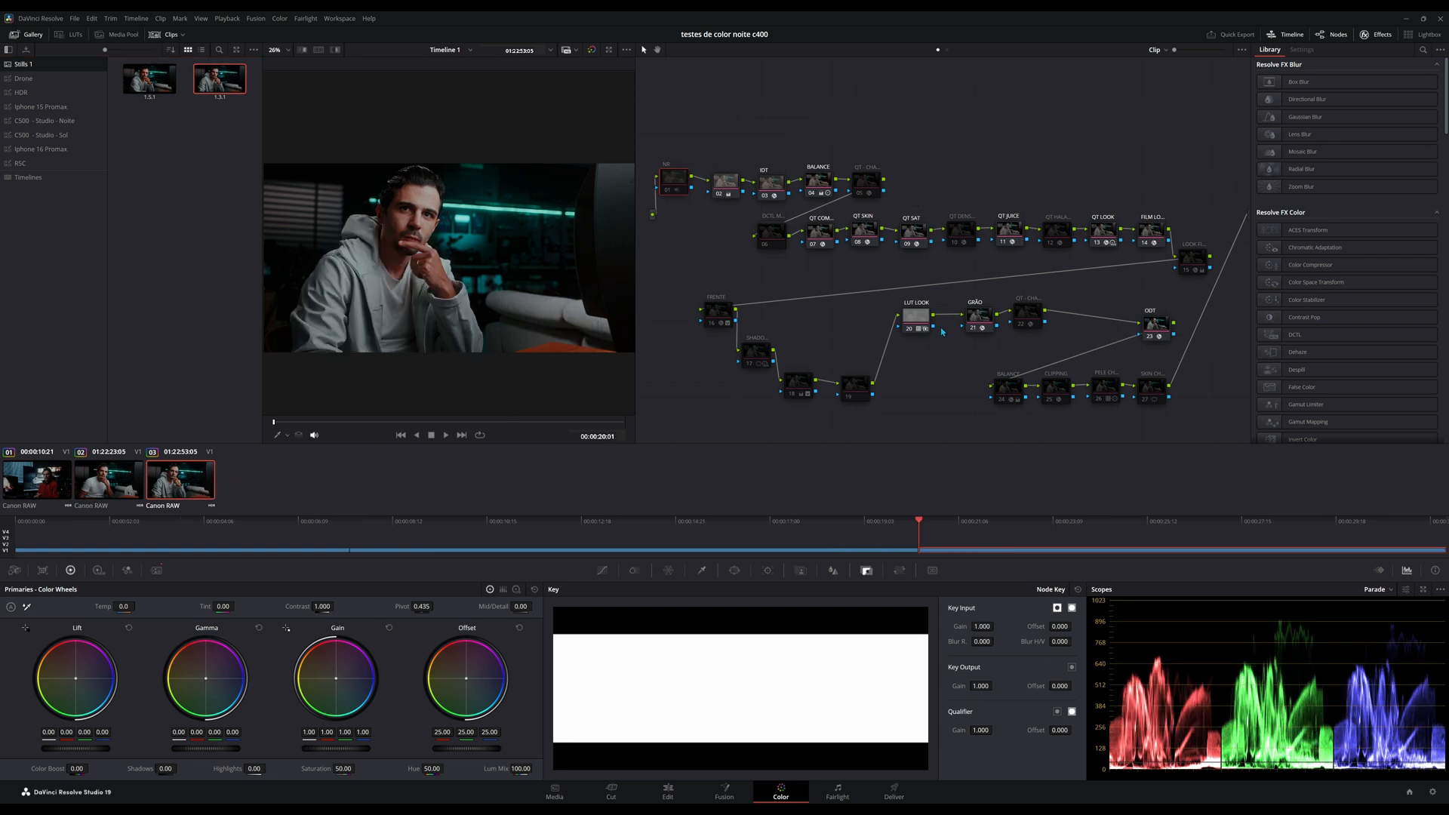
# Raise the Mid Sat of clip 03's QT SAT node to about 1.101.
pyautogui.click(919, 236)
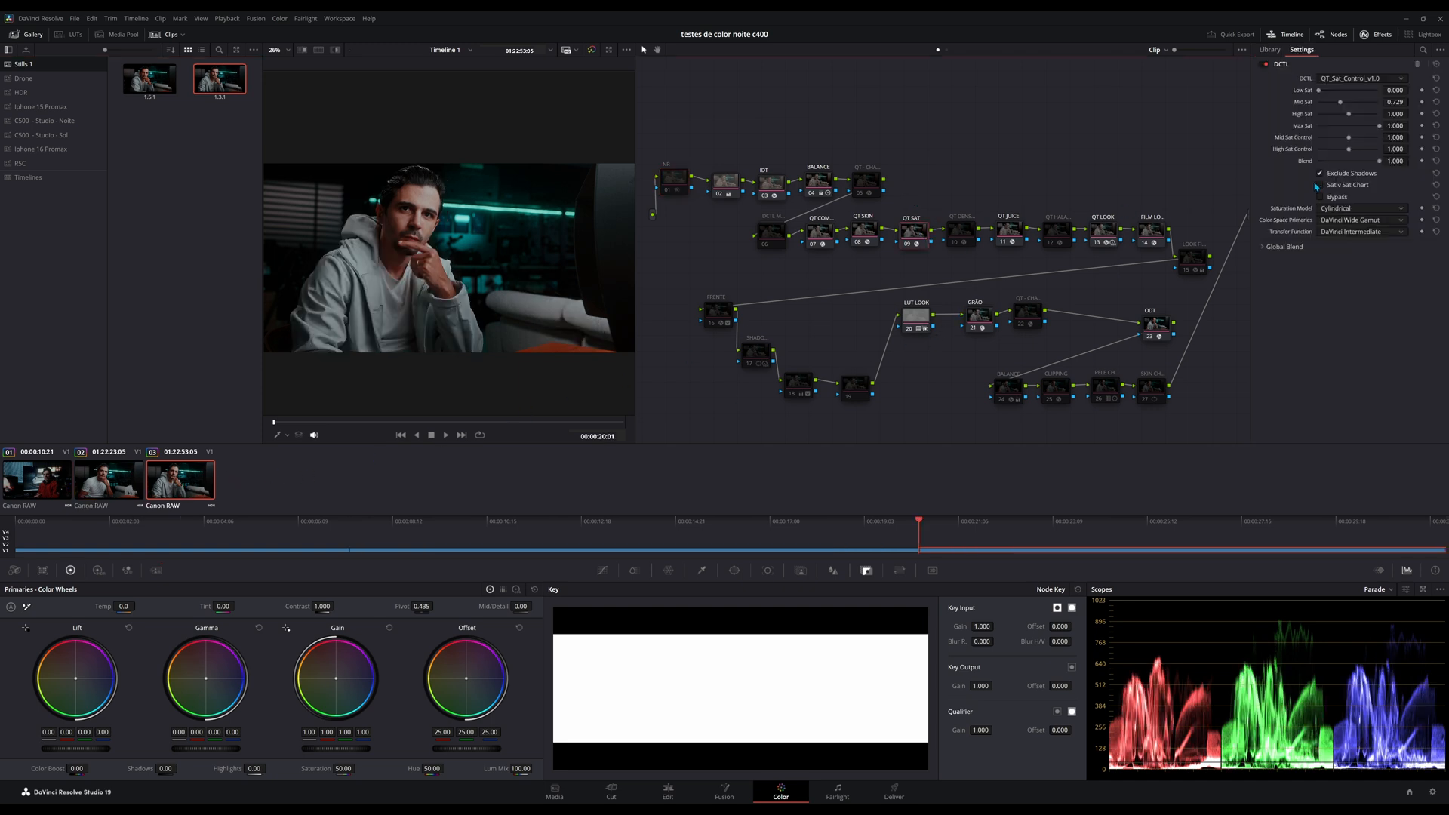
pyautogui.moveTo(1340, 102); pyautogui.dragTo(1351, 103)
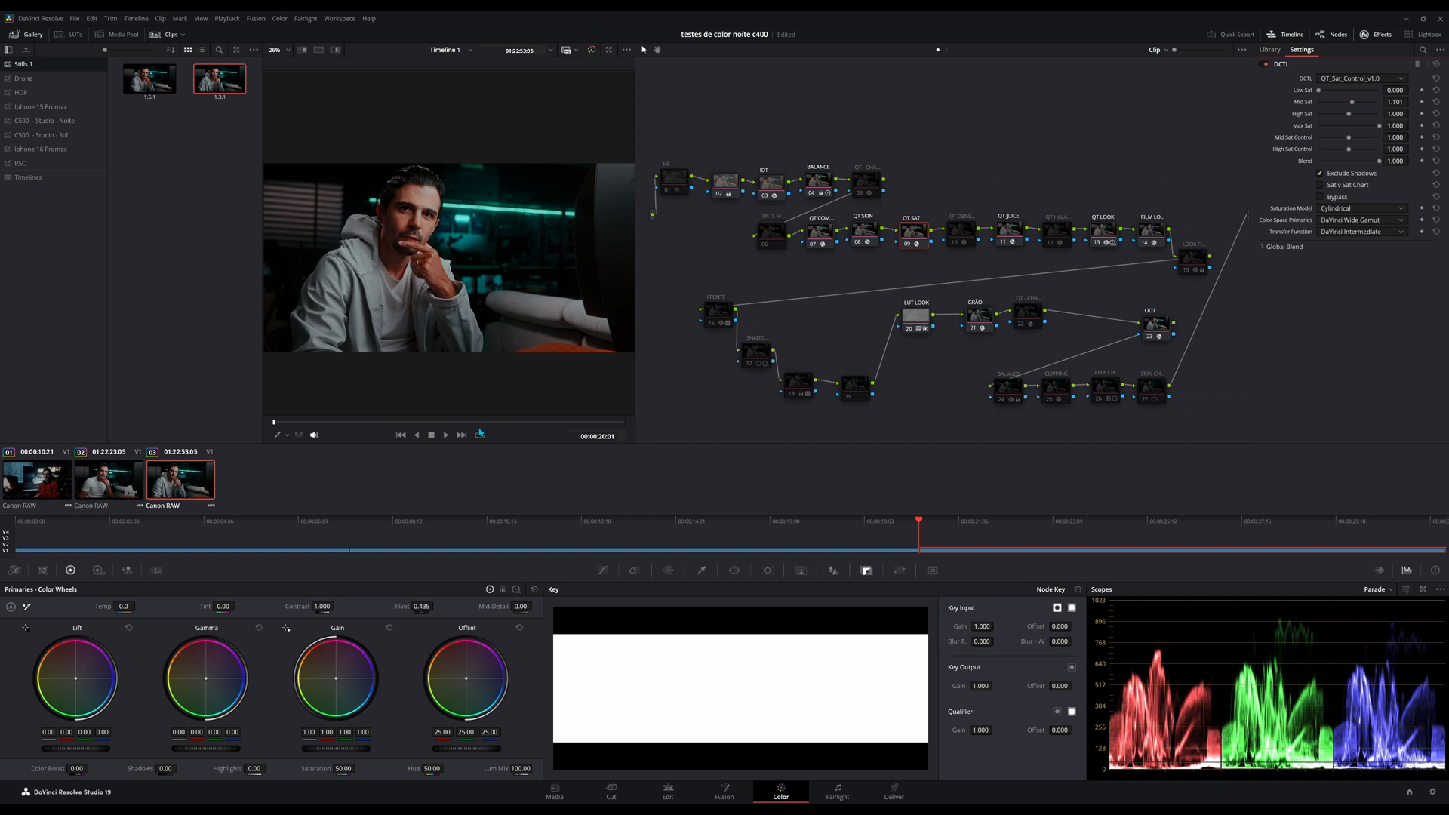
pyautogui.click(624, 423)
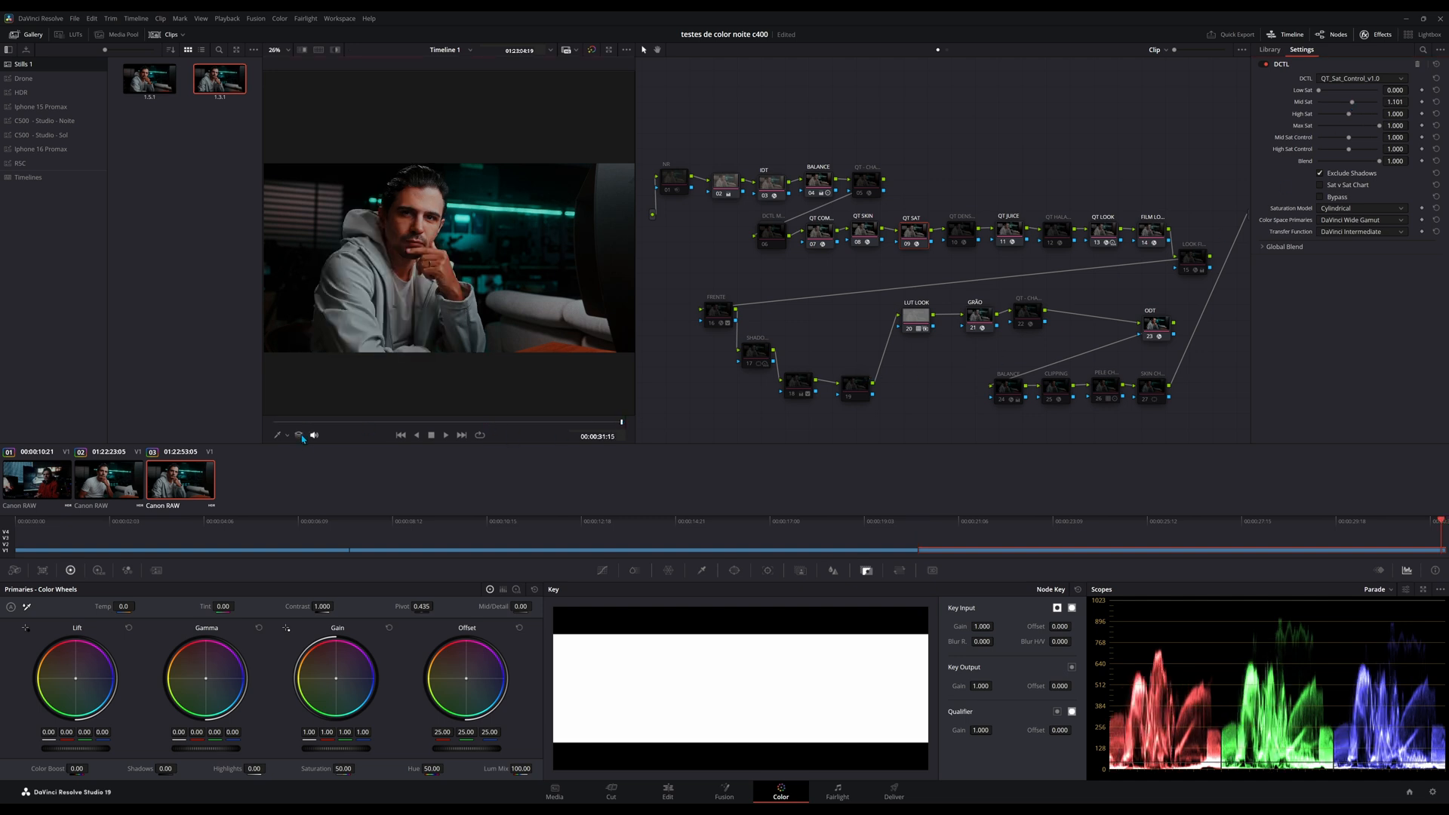
# Select all three clips and ripple clip 03's node changes to the selected clips.
pyautogui.keyDown('shift'); pyautogui.click(50, 489); pyautogui.keyUp('shift')
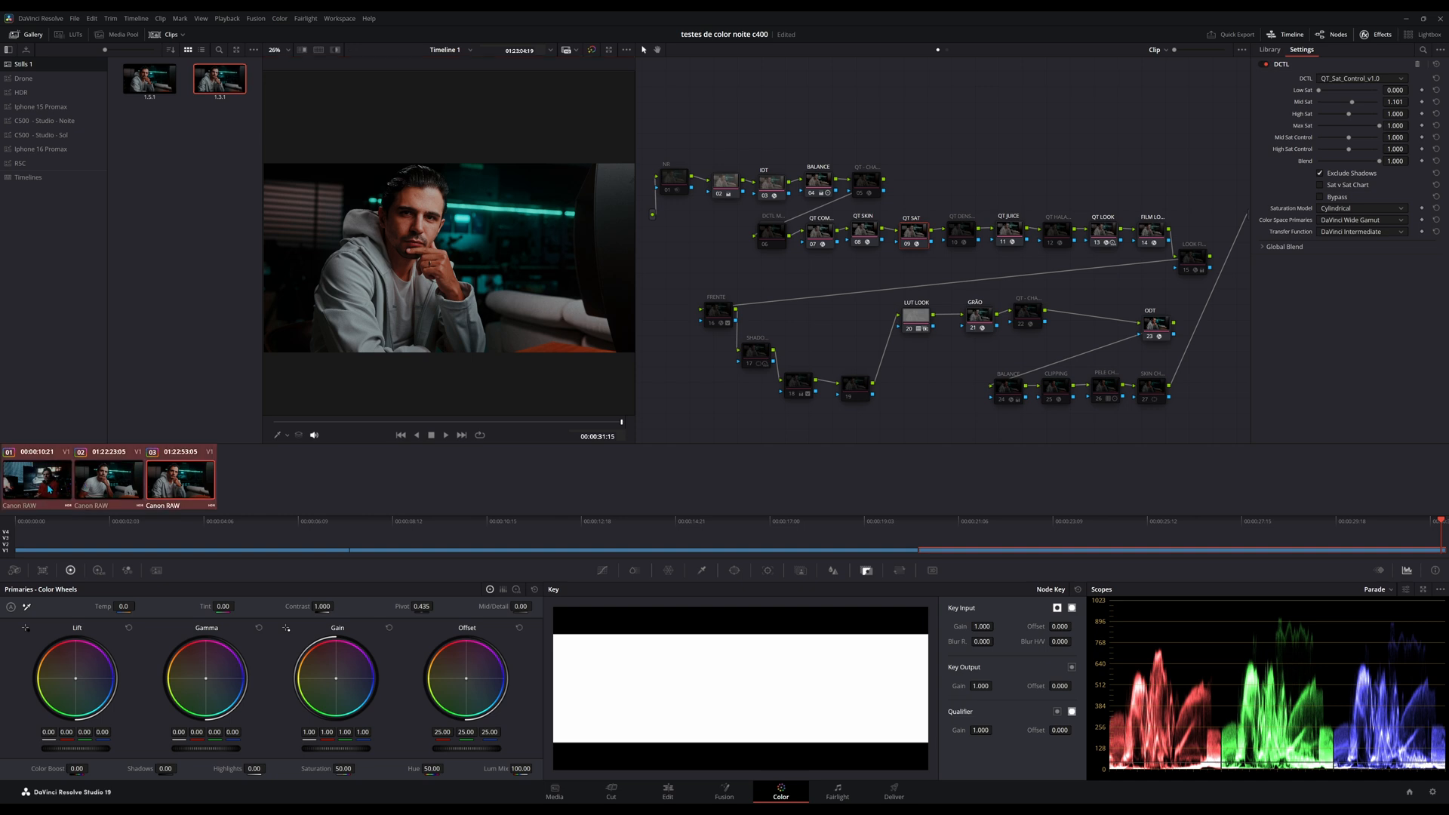
pyautogui.click(280, 18)
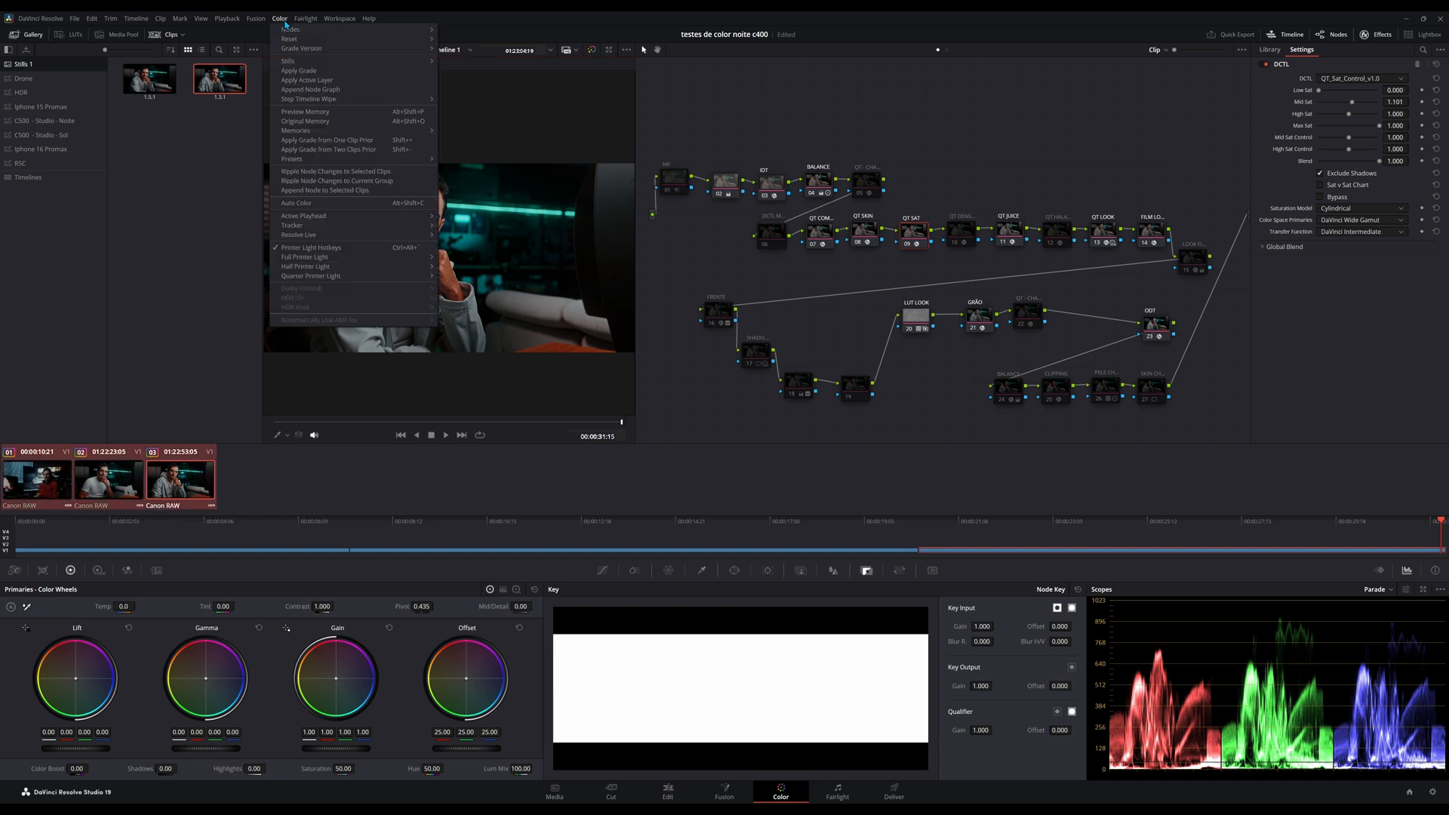
pyautogui.click(345, 173)
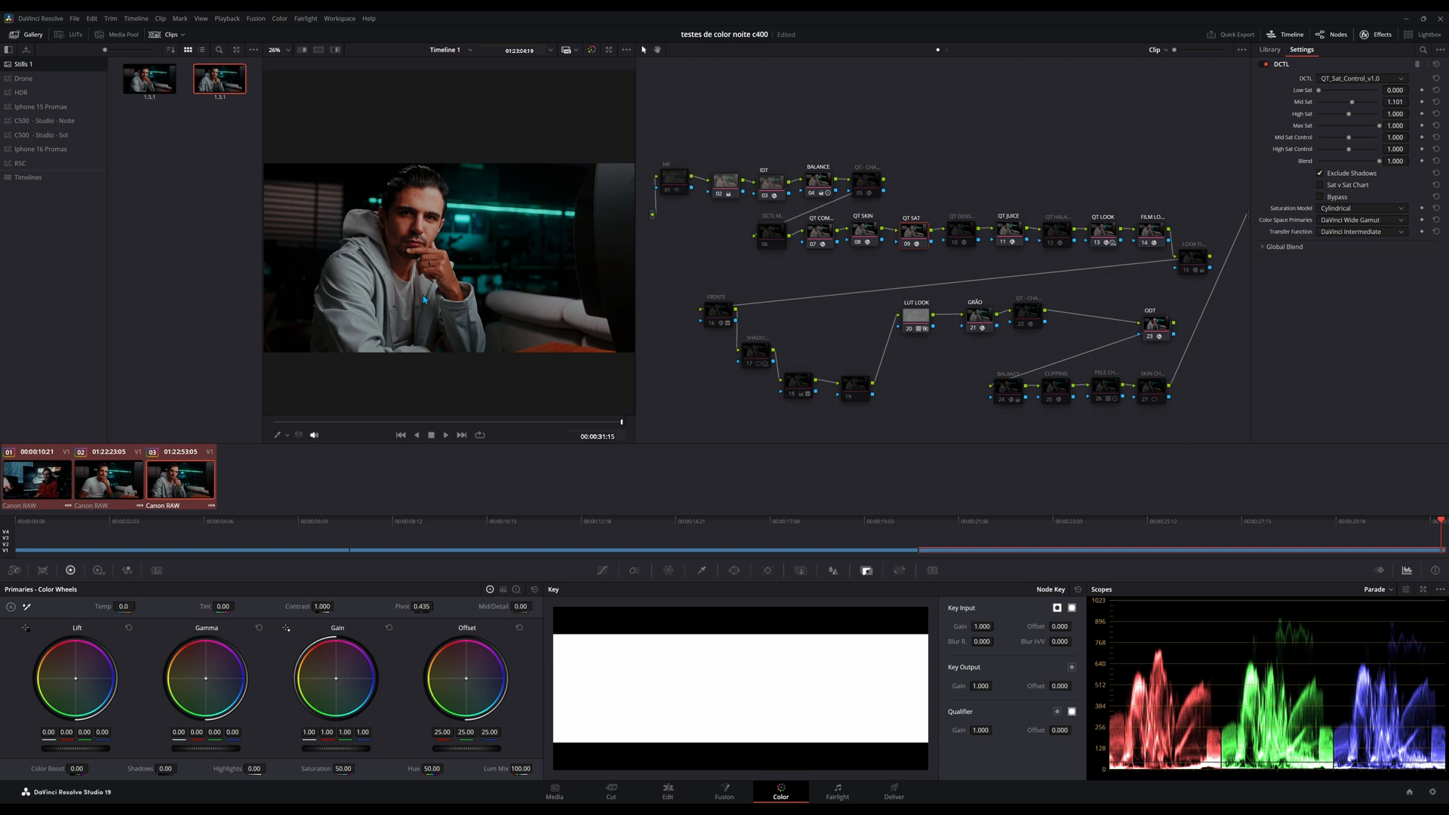
# Review the rippled saturation change on clip 02 and compare it with the newest gallery still.
pyautogui.click(181, 490)
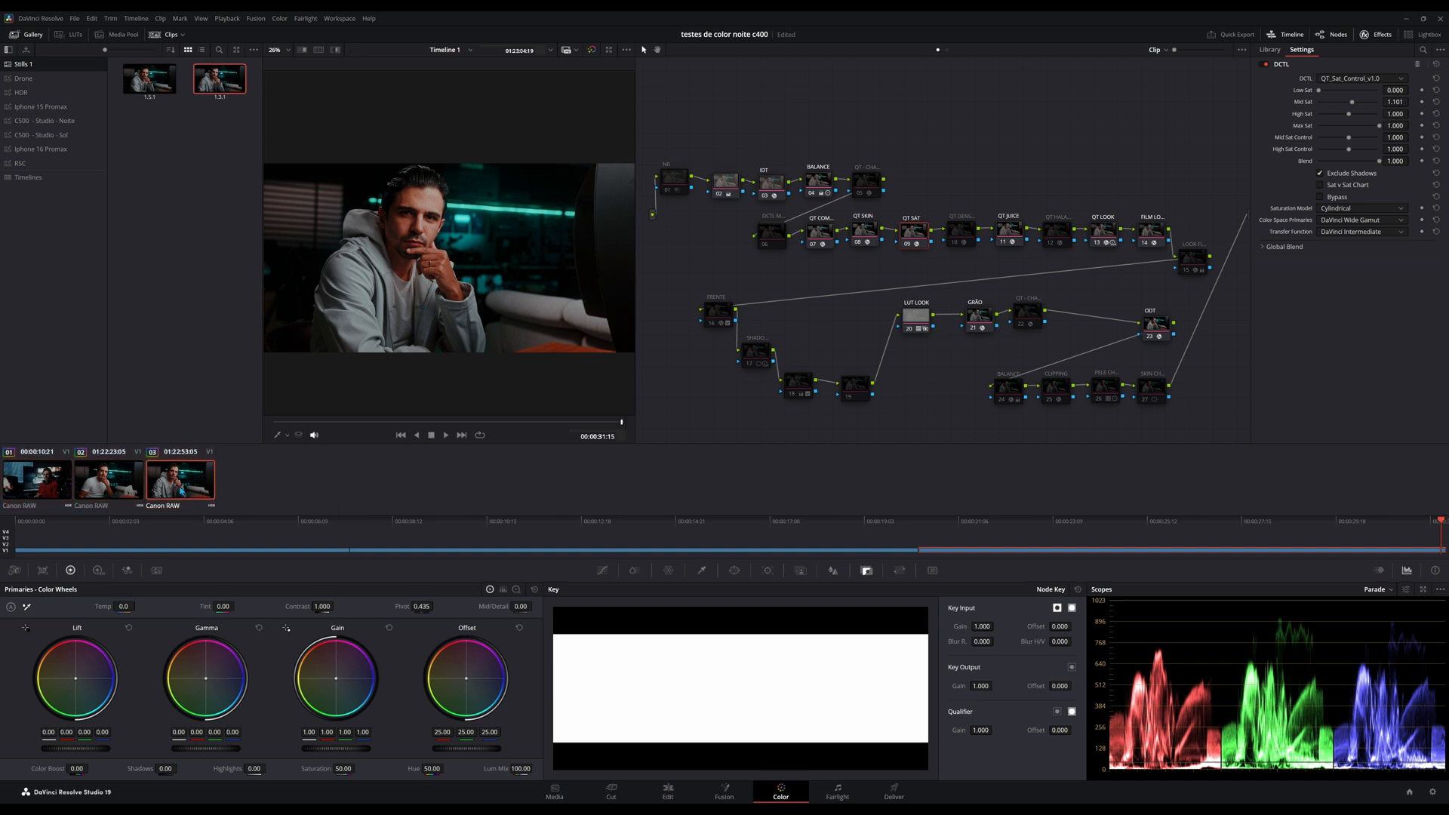
pyautogui.click(117, 489)
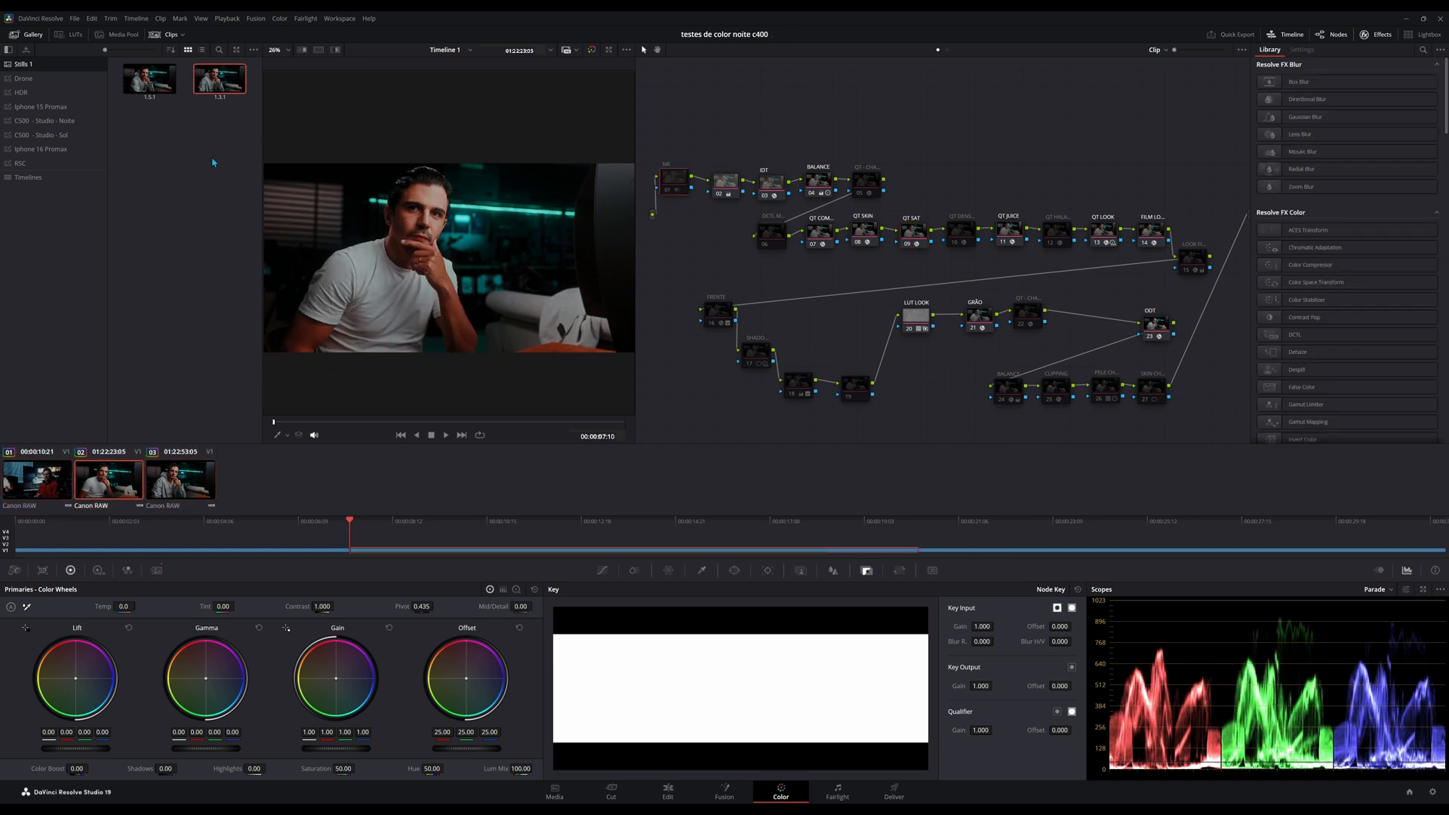
pyautogui.moveTo(228, 83)
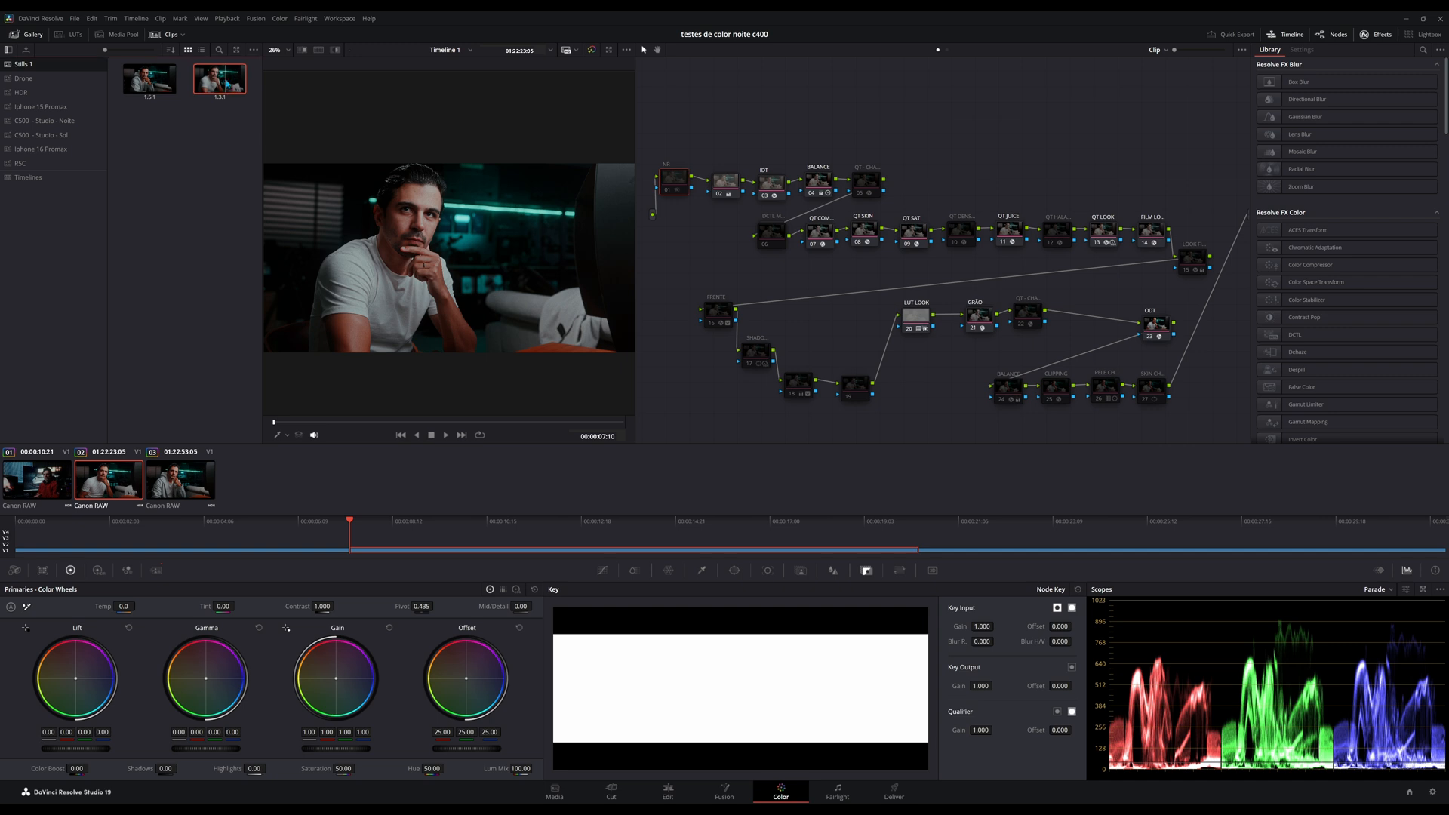
pyautogui.doubleClick(228, 84)
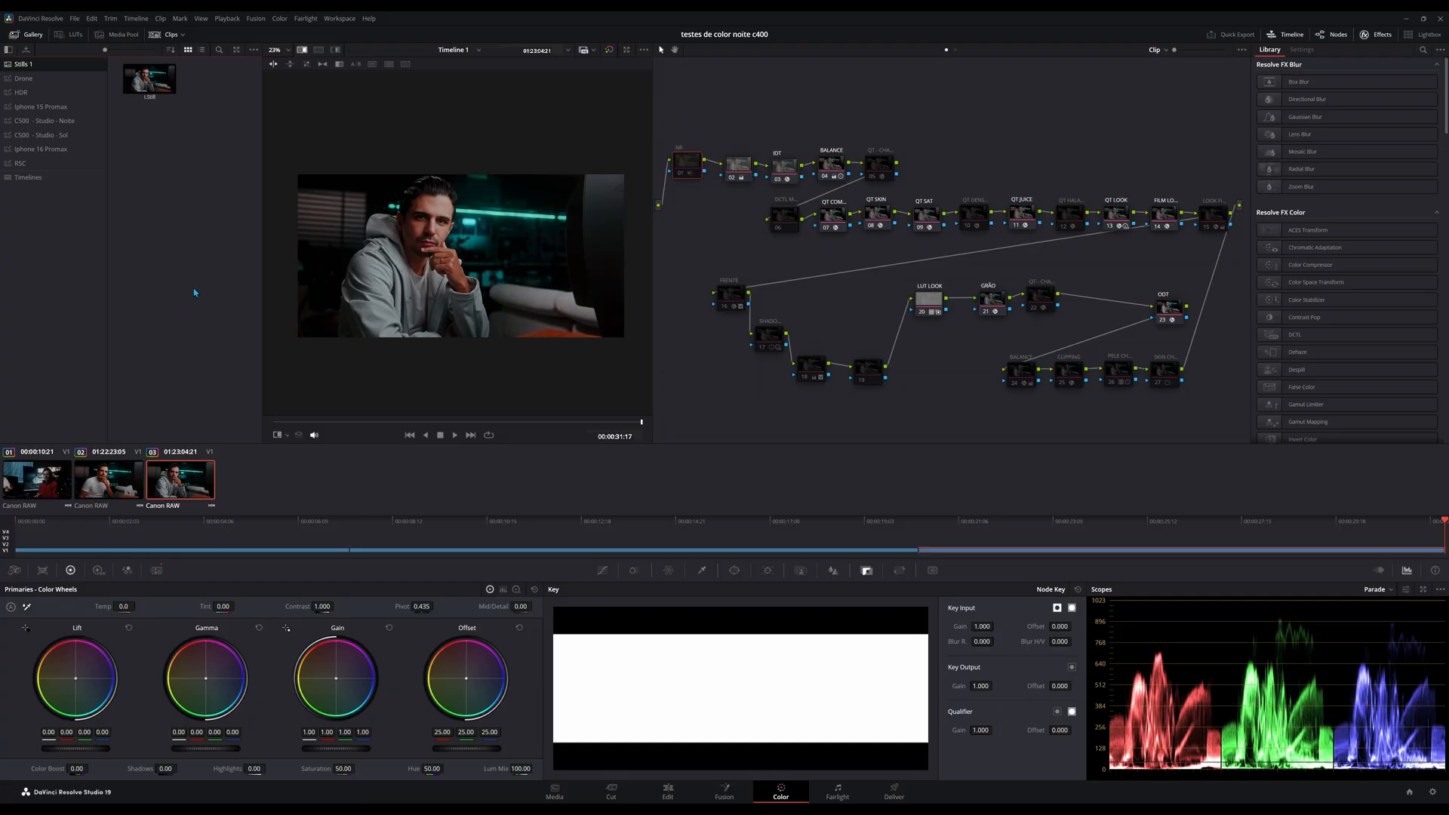
# Start a smart clip filter named CENAS DA CAMERA A with a MediaPool Properties rule on File Name.
pyautogui.click(184, 37)
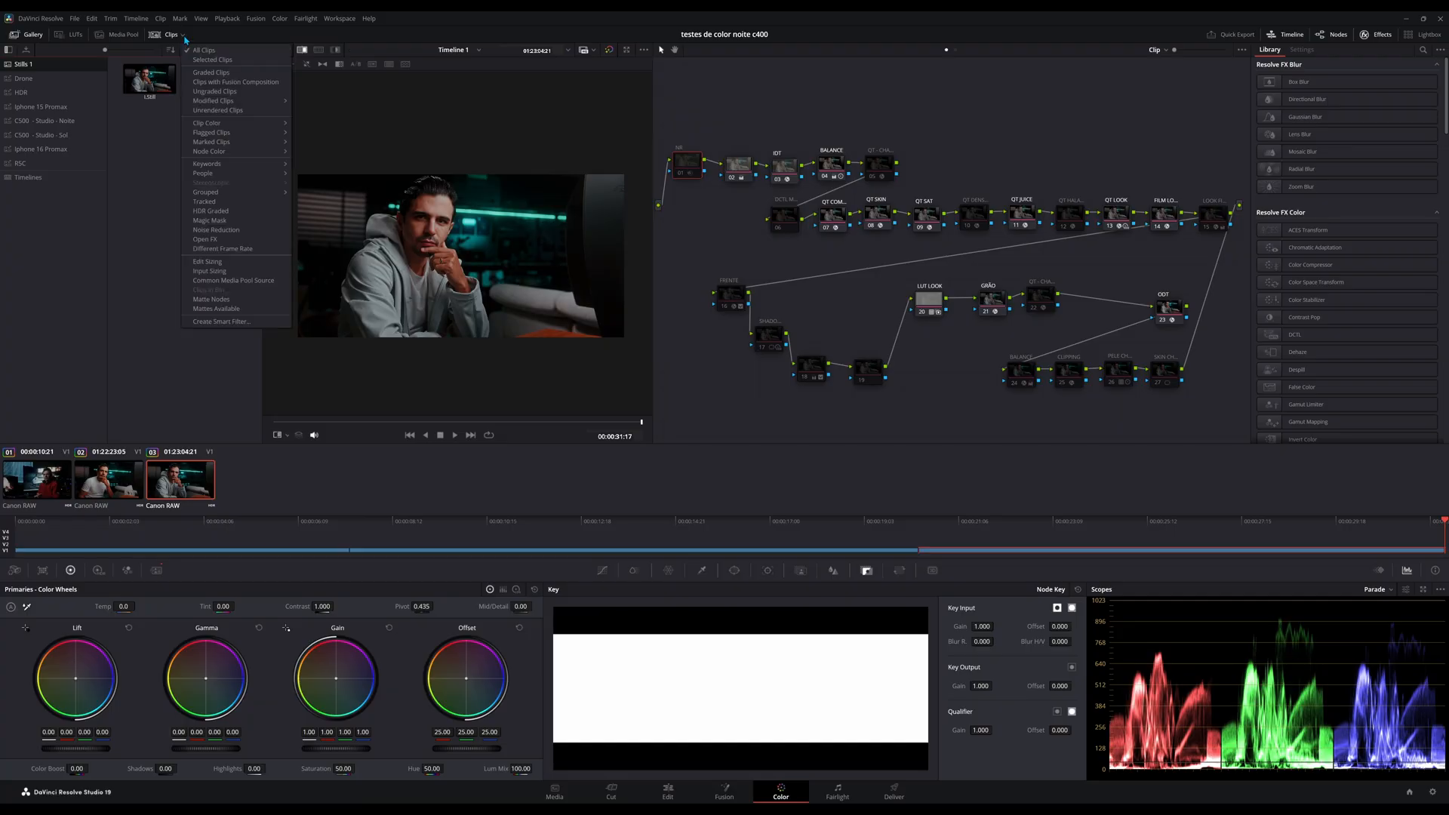
pyautogui.click(220, 321)
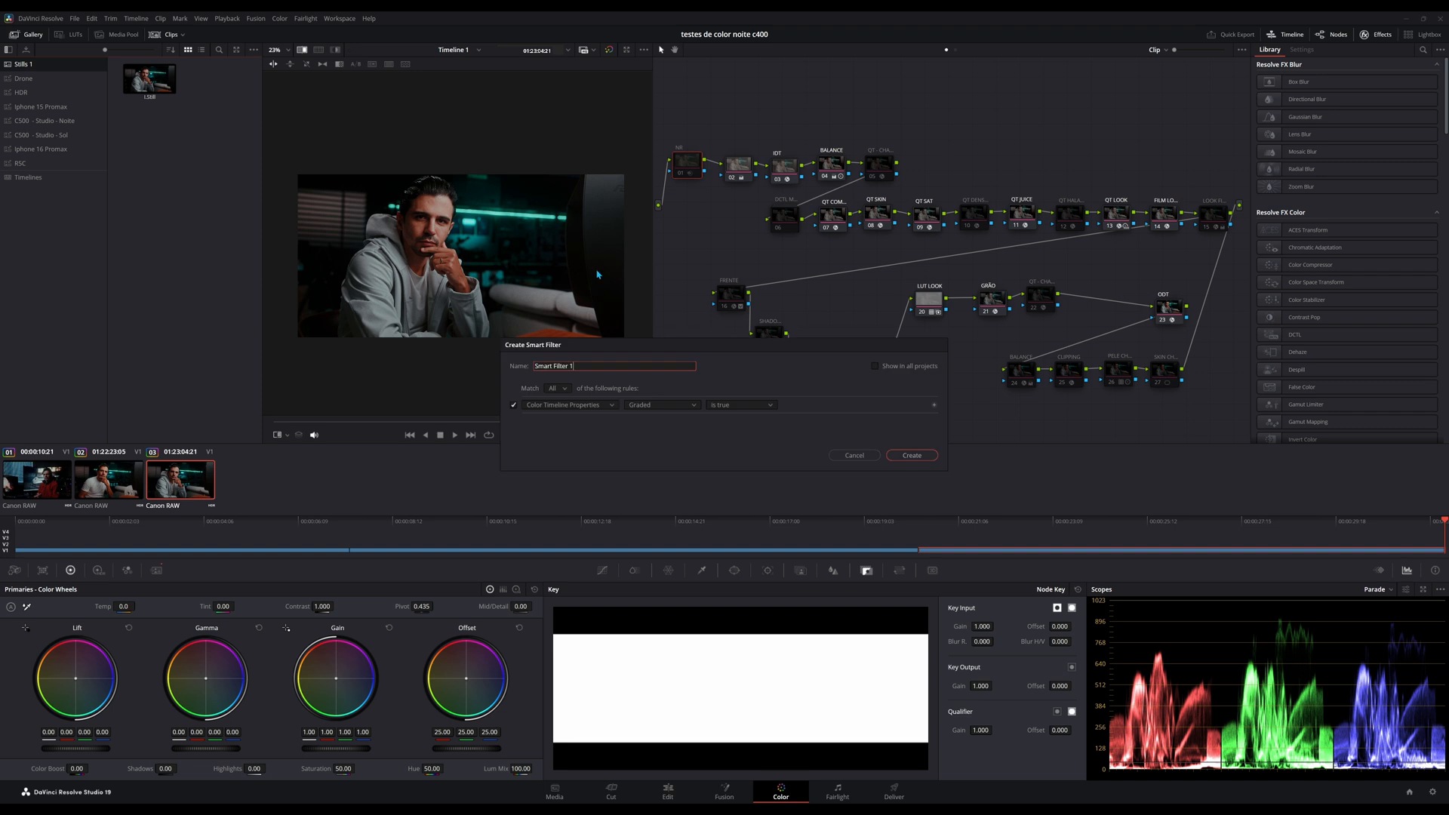
pyautogui.tripleClick(575, 369)
pyautogui.write('CENAS DA CAMERA A')
pyautogui.click(563, 407)
pyautogui.click(562, 427)
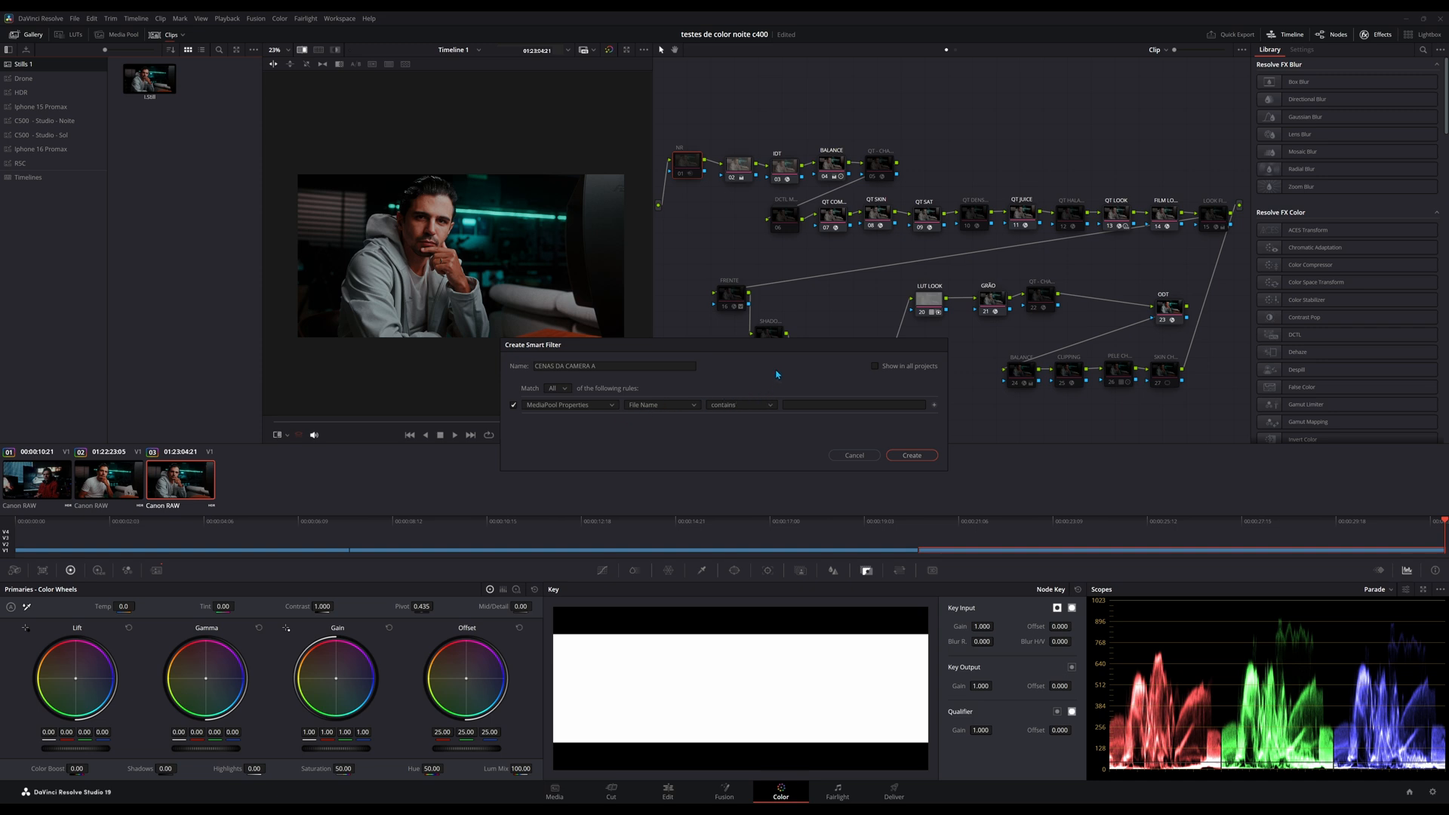
# Try c400 and C50 as the text the file name must contain, and clear the rule's text.
pyautogui.click(804, 404)
pyautogui.write('c400')
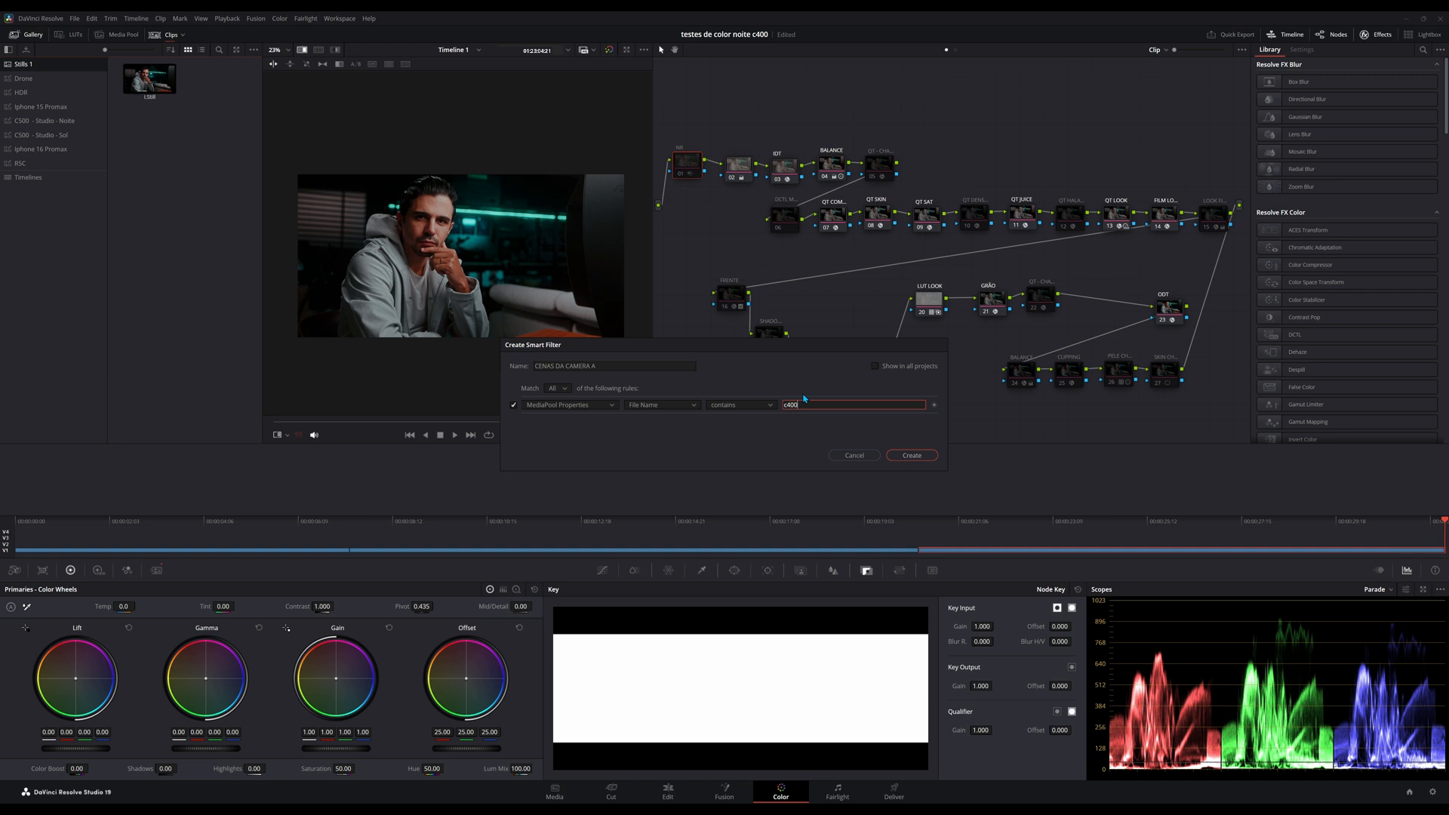
pyautogui.press('BackSpace')
pyautogui.press('BackSpace')
pyautogui.press('BackSpace')
pyautogui.write('C50')
pyautogui.doubleClick(811, 406)
pyautogui.press('BackSpace')
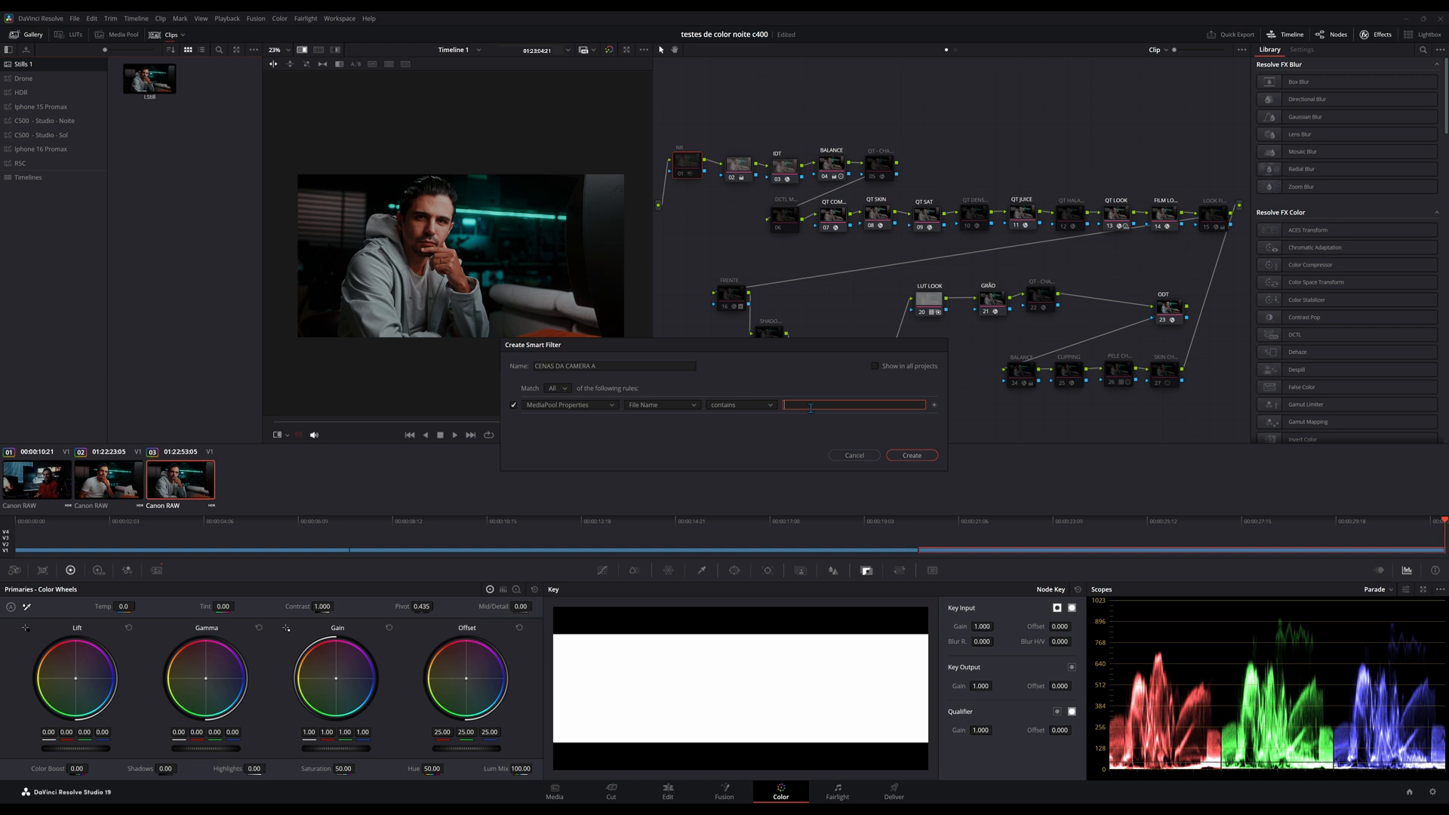
# Look through the MediaPool properties available for the rule and cancel the smart filter.
pyautogui.click(637, 405)
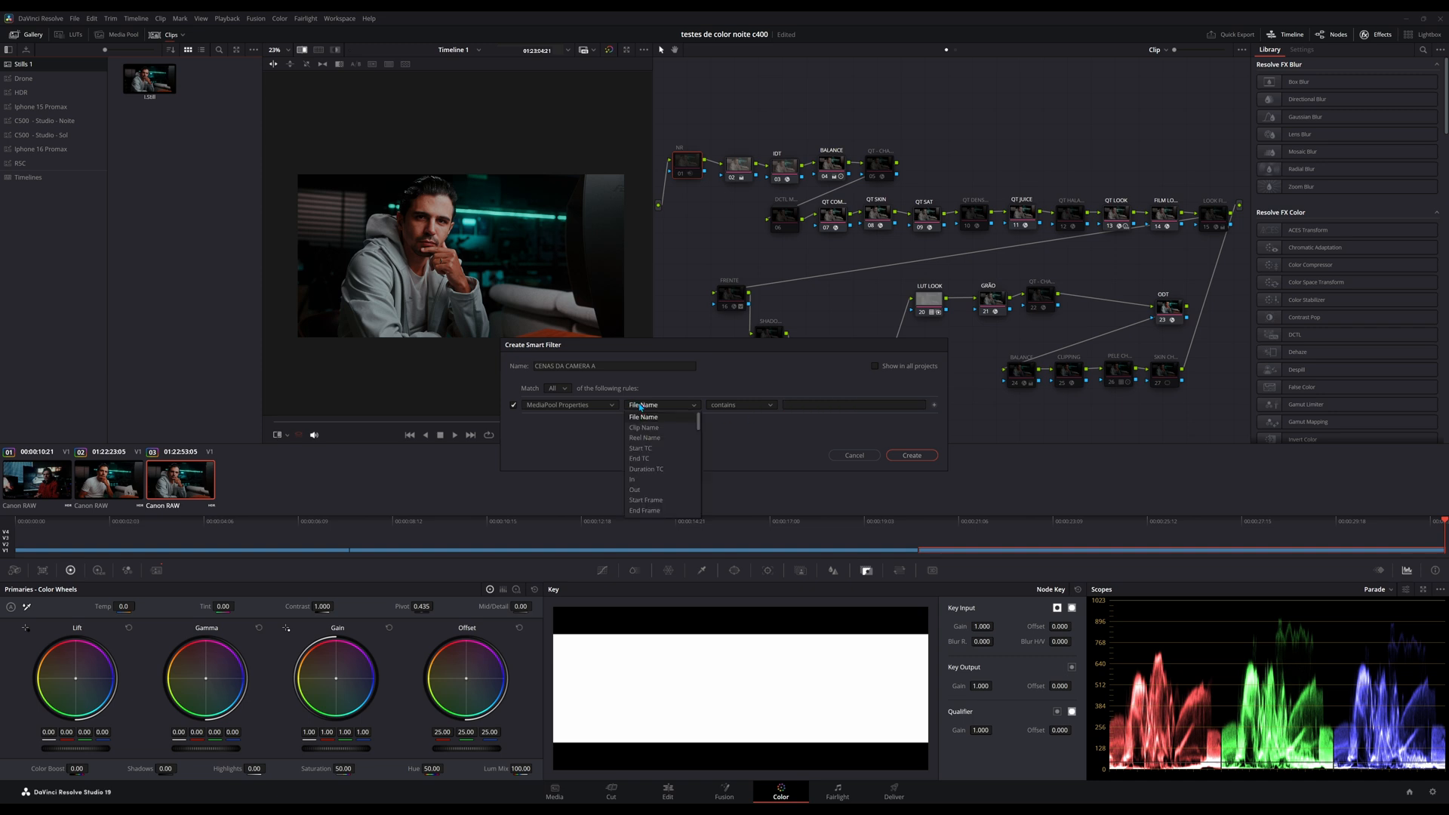
pyautogui.scroll(-5, 652, 483)
pyautogui.click(863, 456)
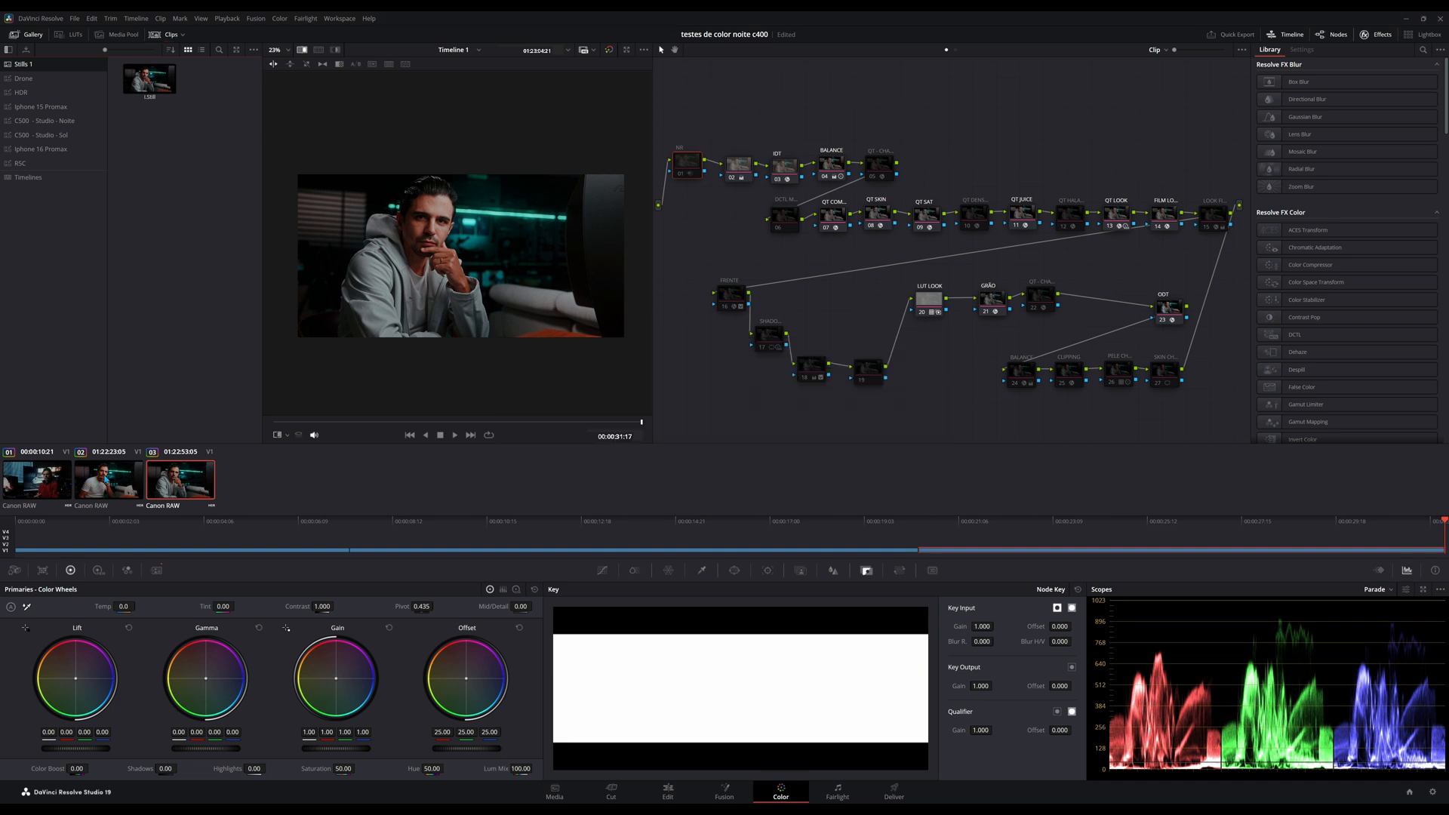
# Add clips 02 and 03 into a new group named STUDIO.
pyautogui.keyDown('ctrl'); pyautogui.click(84, 472); pyautogui.keyUp('ctrl')
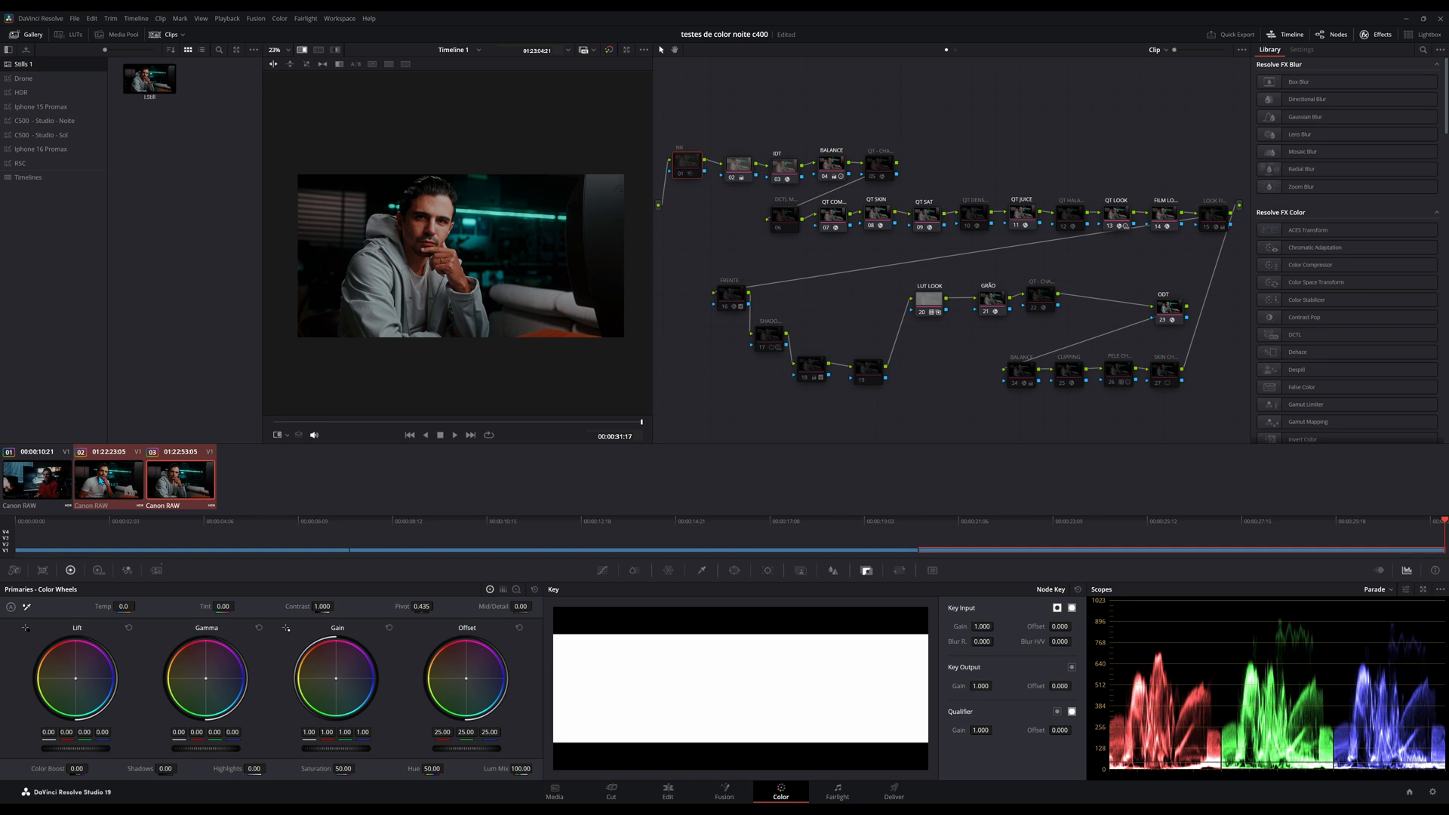
pyautogui.rightClick(100, 477)
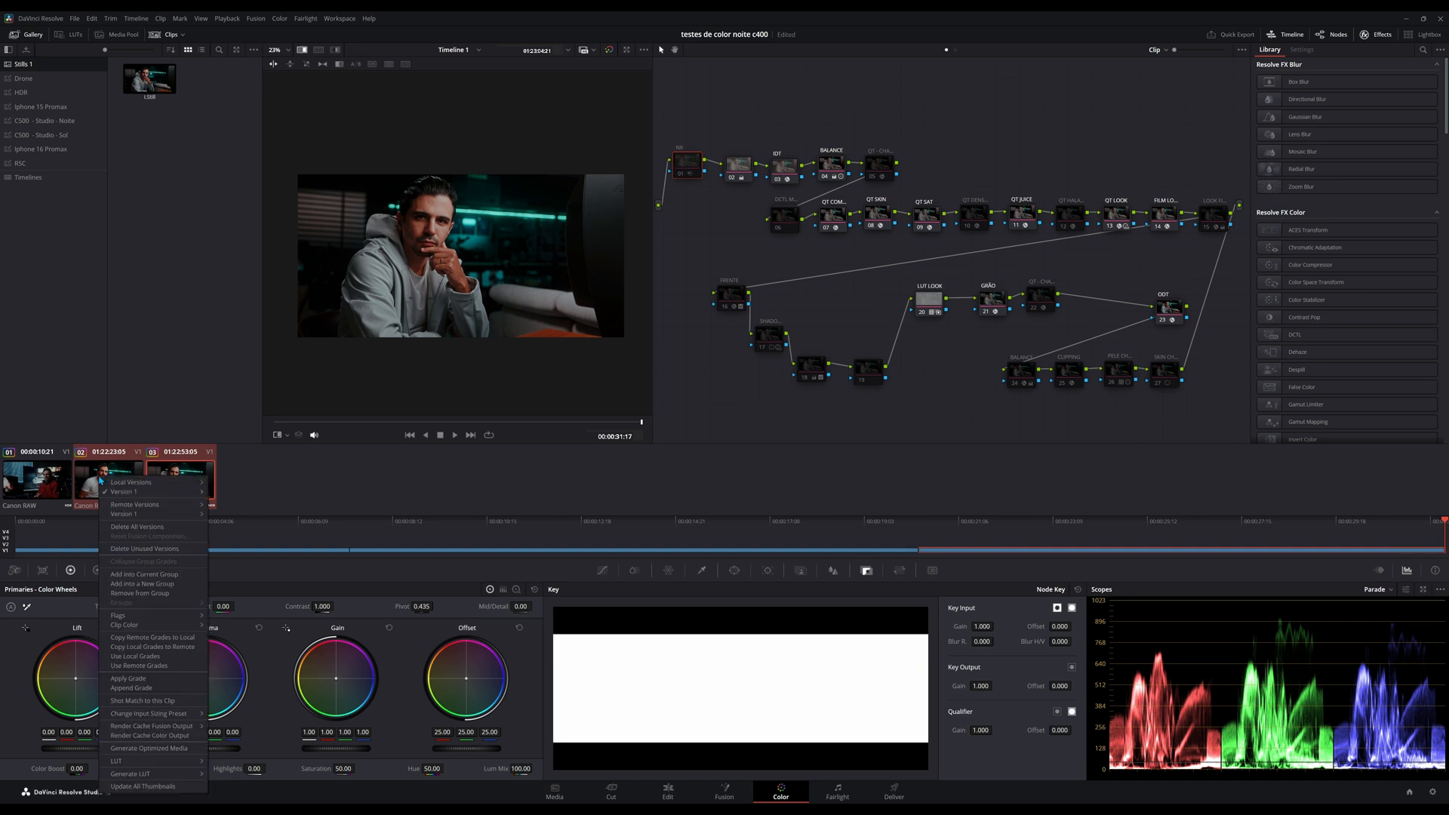
pyautogui.click(135, 699)
pyautogui.rightClick(170, 484)
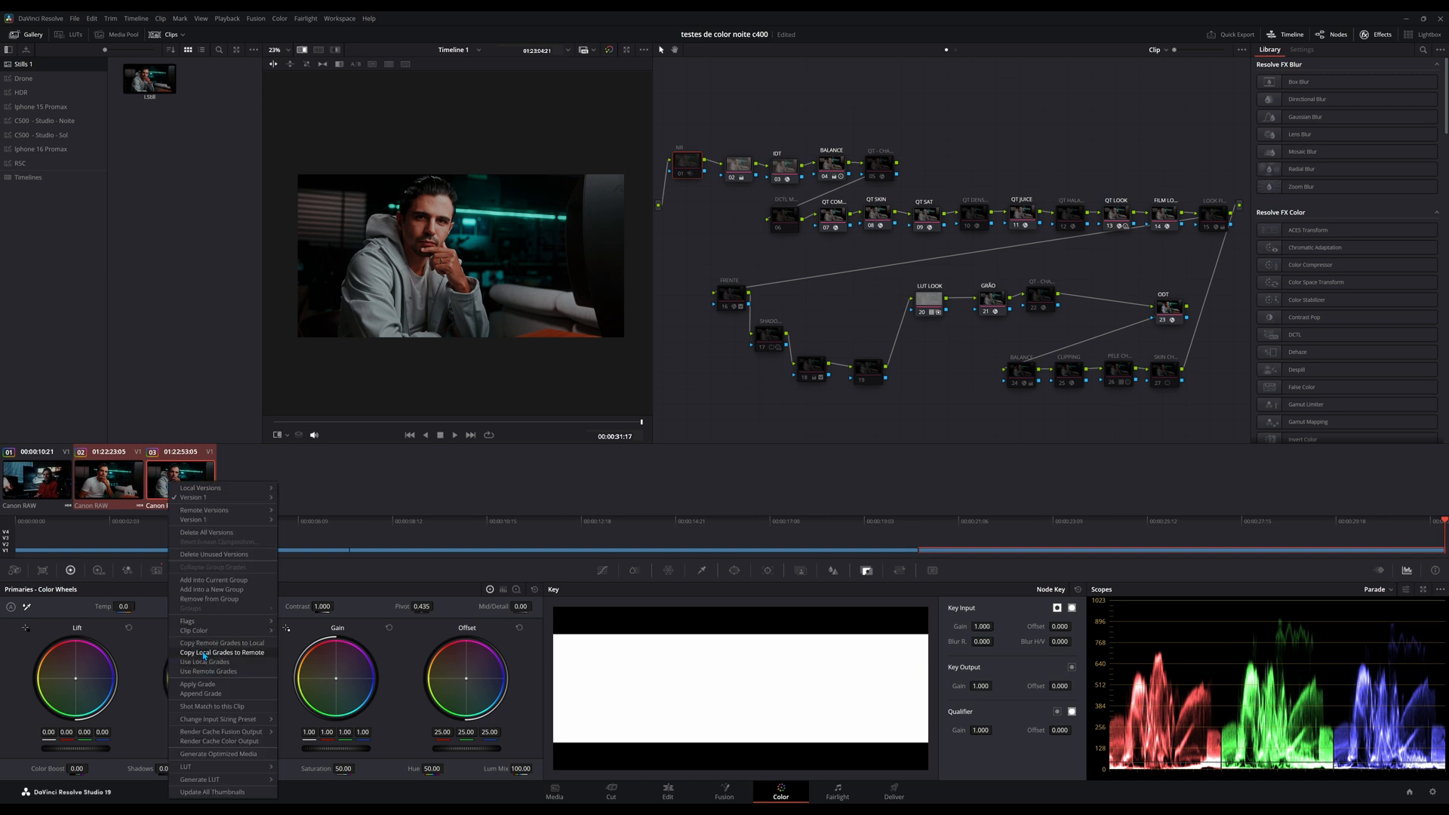
pyautogui.click(203, 590)
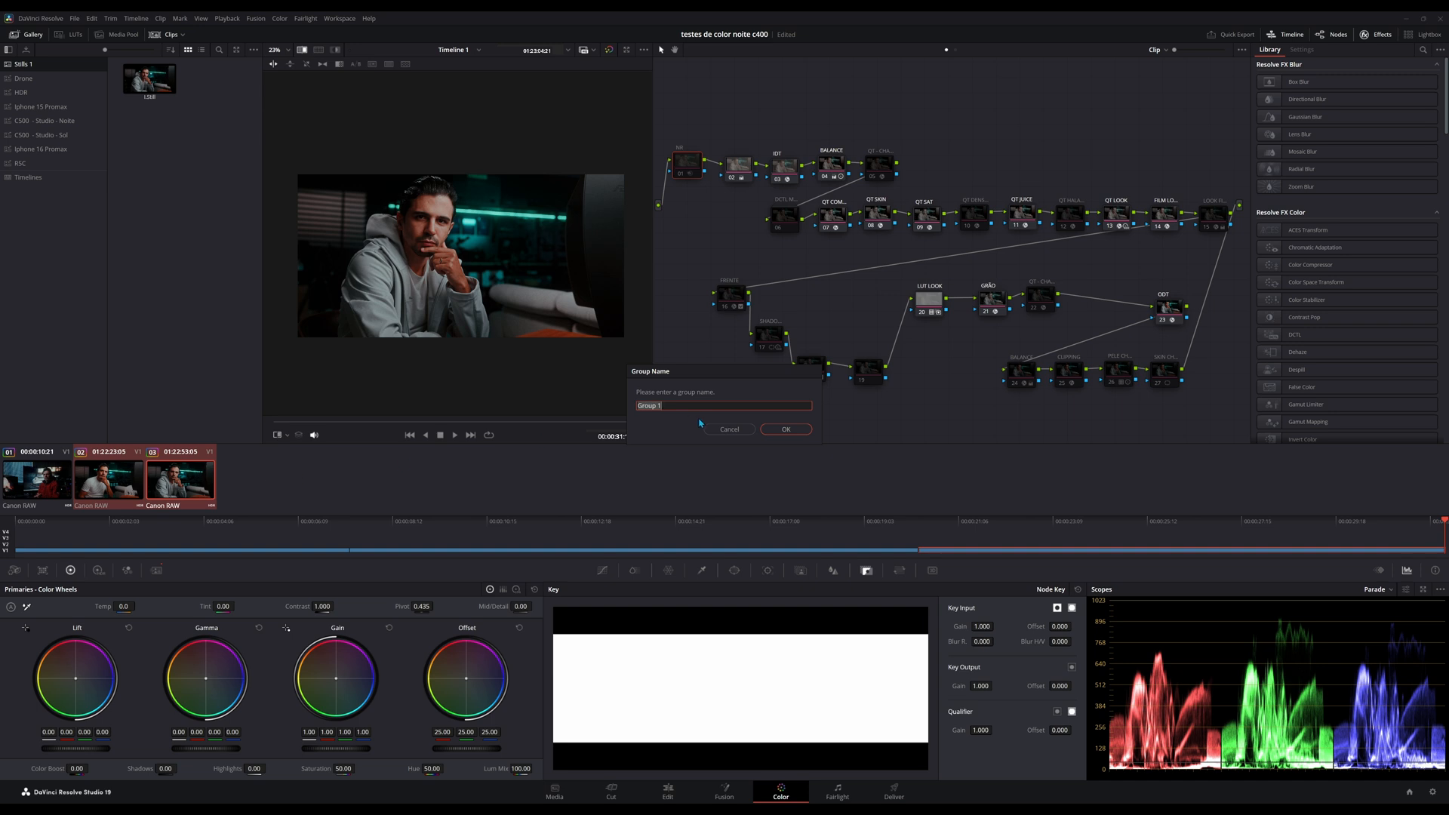
pyautogui.write('c')
pyautogui.click(805, 431)
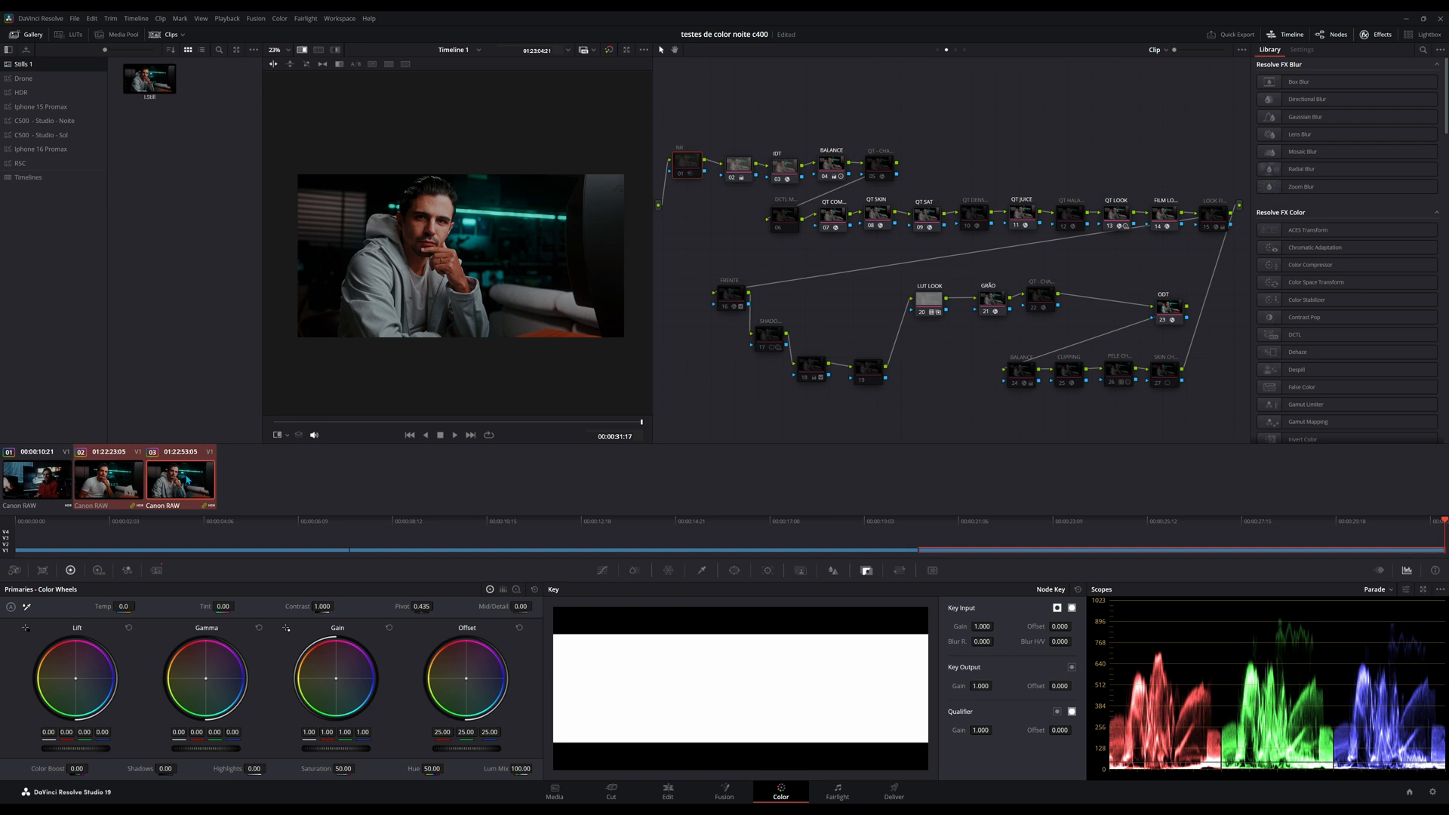
# Filter the timeline clips to show only the STUDIO group, and look over the other clip filter options.
pyautogui.click(203, 48)
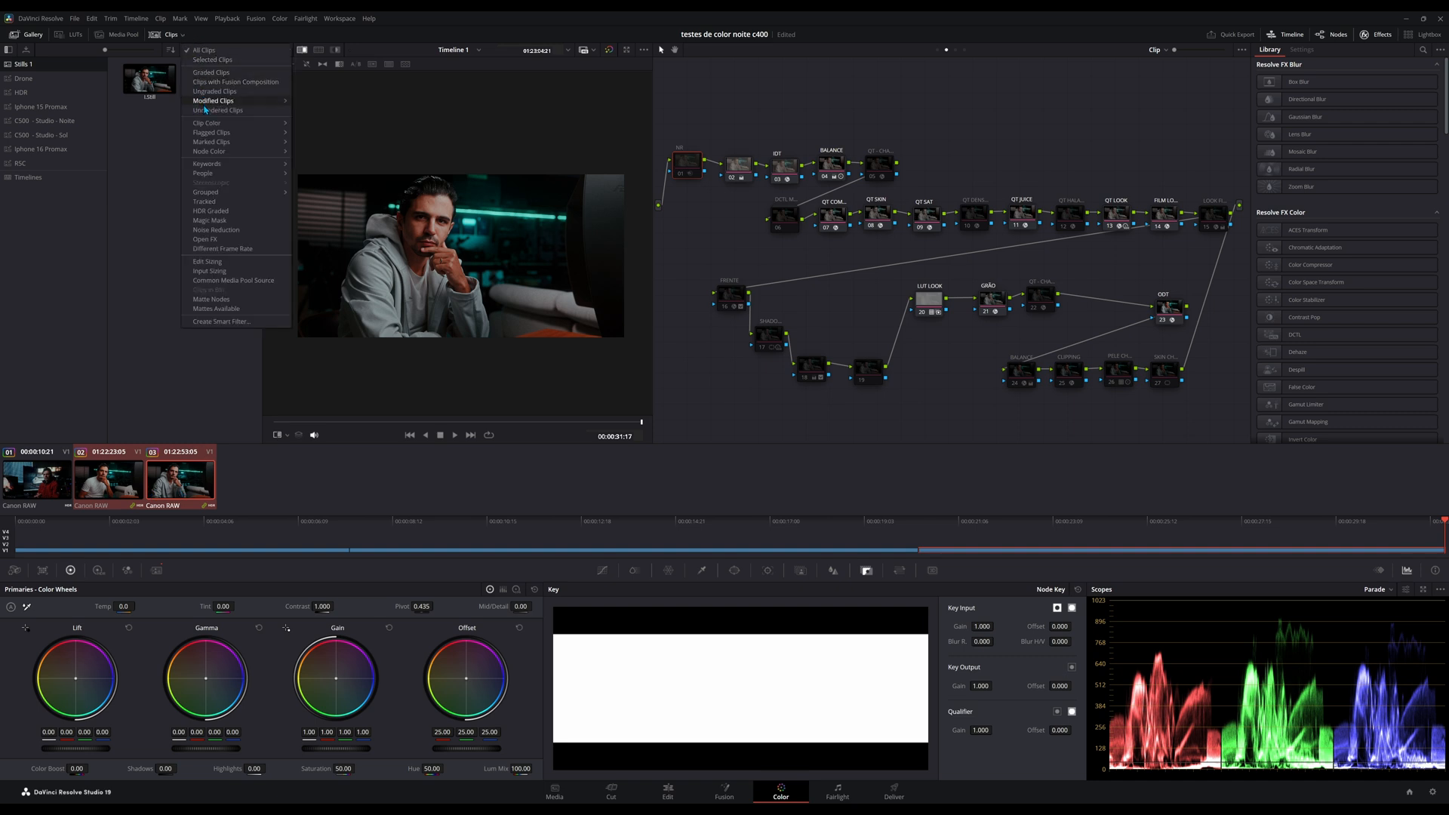
pyautogui.moveTo(218, 195)
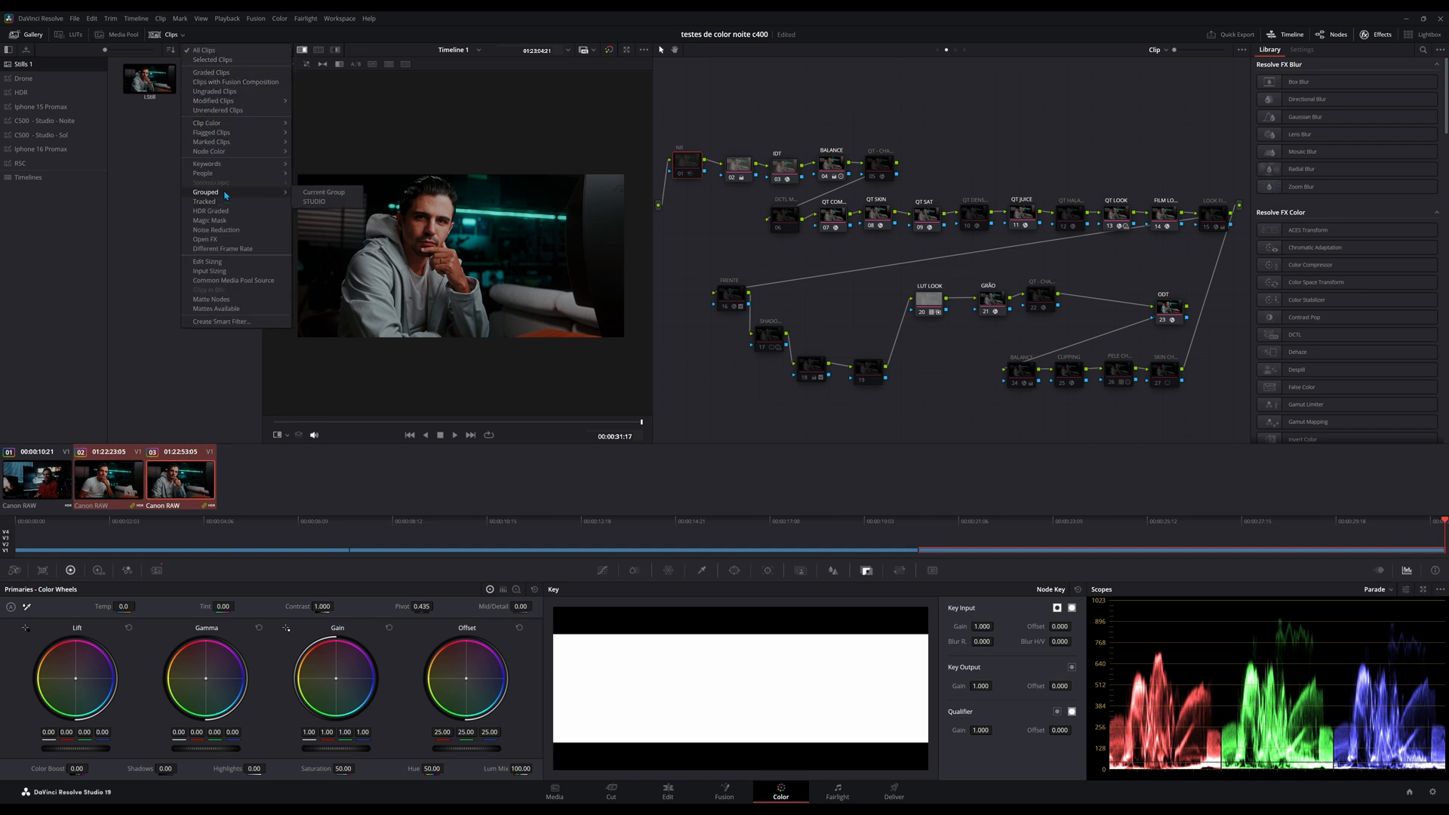
pyautogui.click(316, 203)
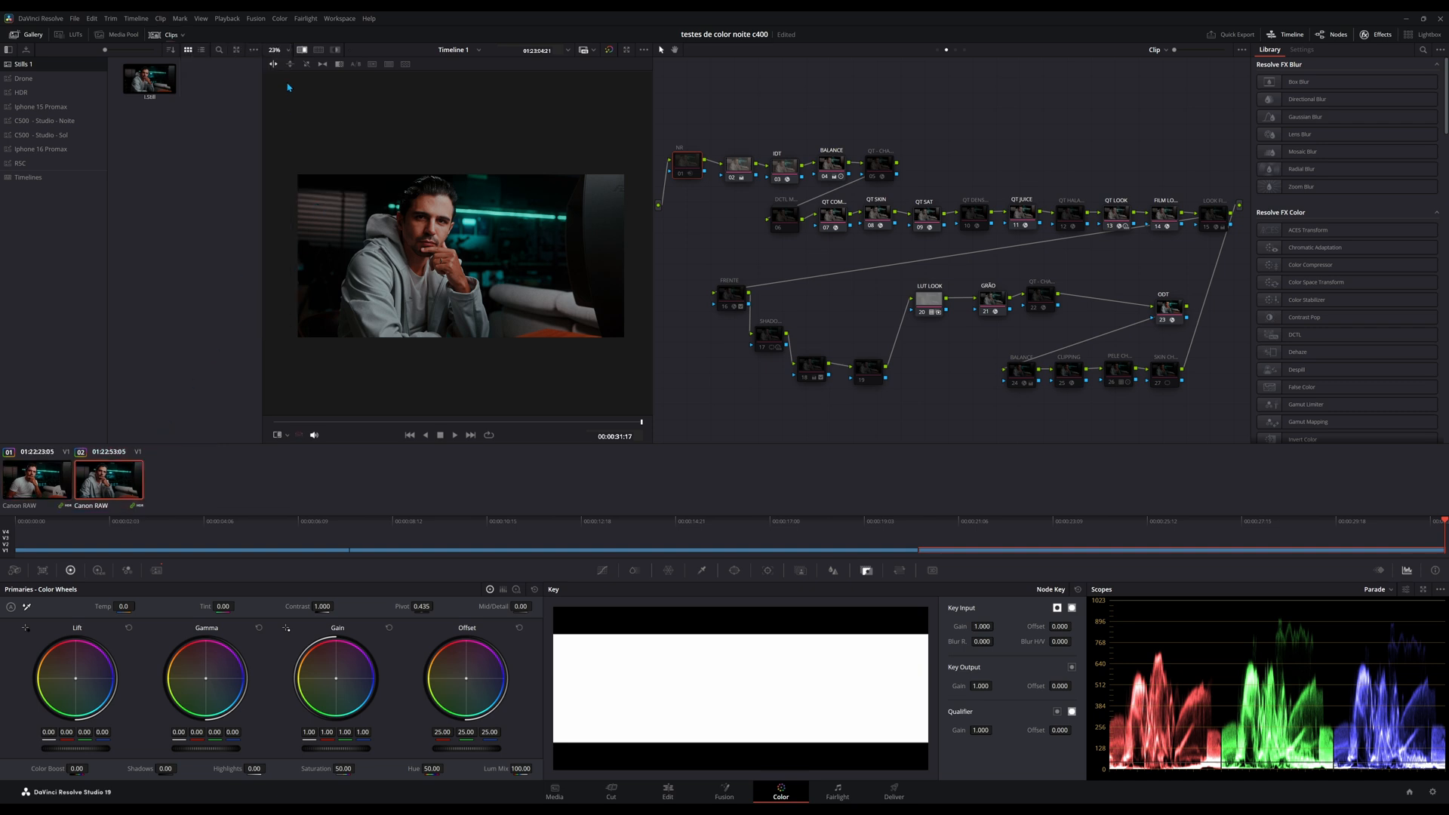
pyautogui.click(182, 34)
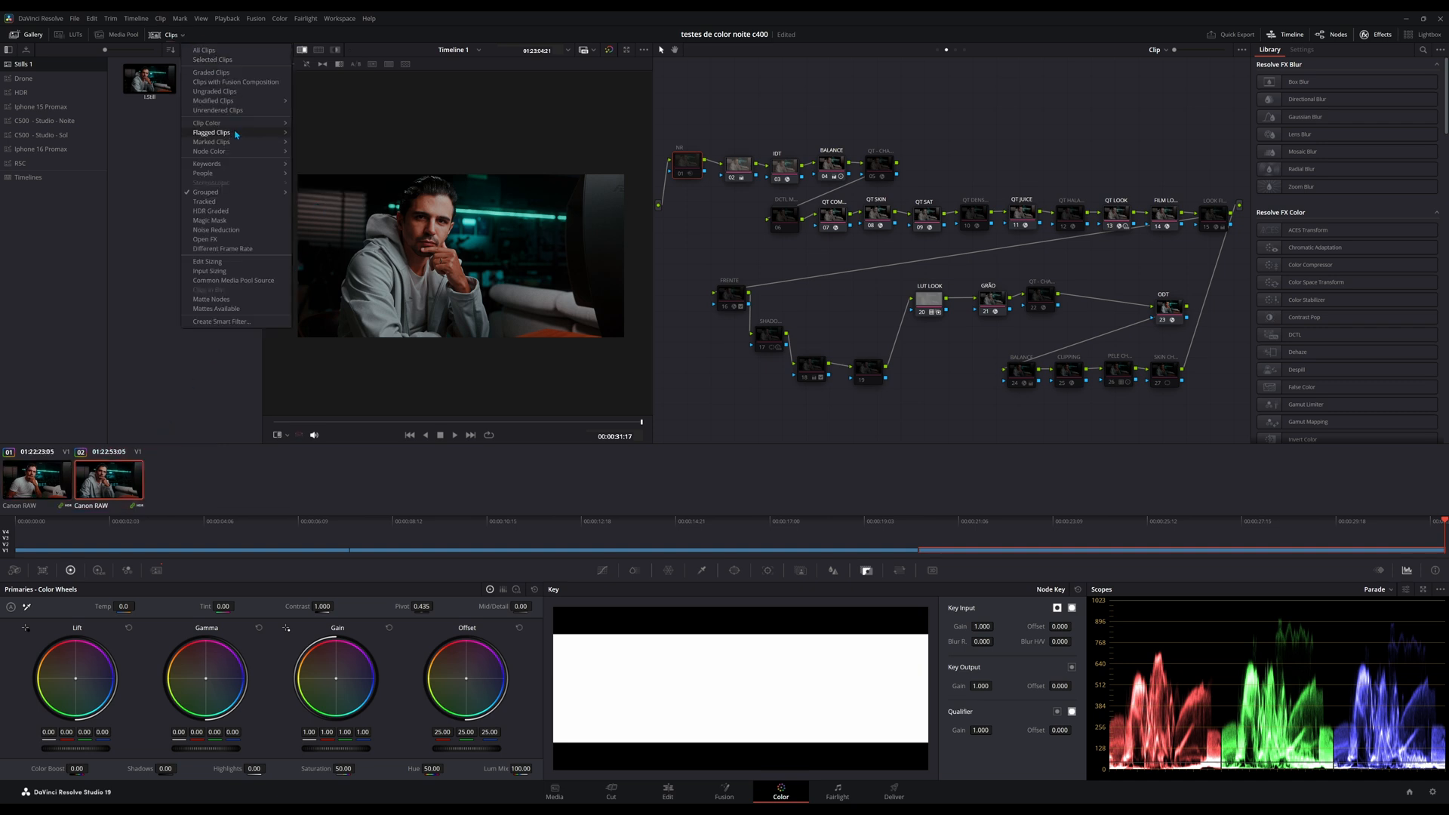
pyautogui.moveTo(232, 129)
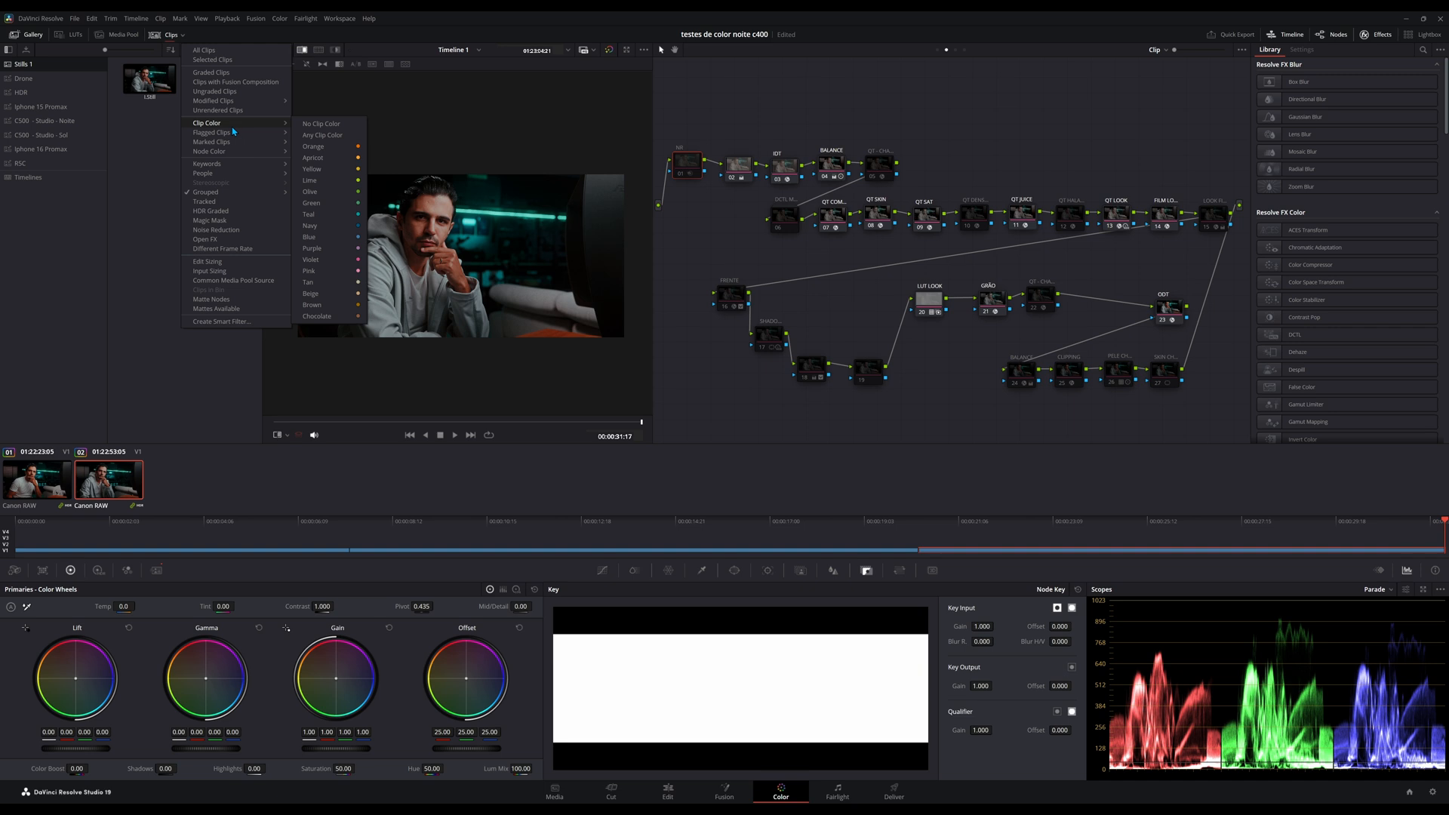
# Switch to the Edit page and assign the orange clip color to the third clip on V1.
pyautogui.click(669, 793)
pyautogui.click(518, 703)
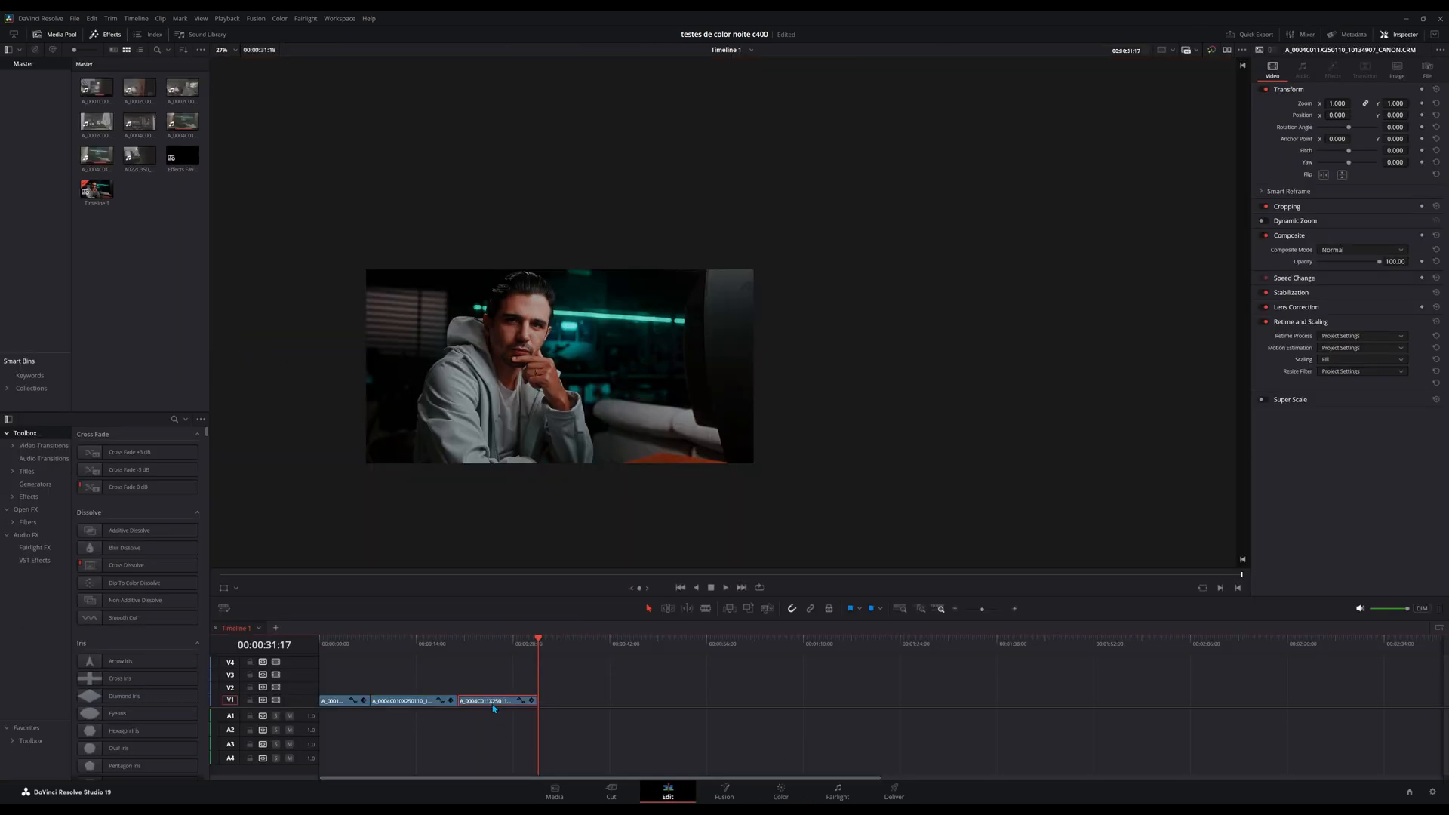
pyautogui.rightClick(495, 701)
pyautogui.moveTo(533, 596)
pyautogui.click(691, 618)
# Assign the lime clip color to the second clip on V1.
pyautogui.click(409, 703)
pyautogui.rightClick(408, 703)
pyautogui.moveTo(528, 593)
pyautogui.click(592, 639)
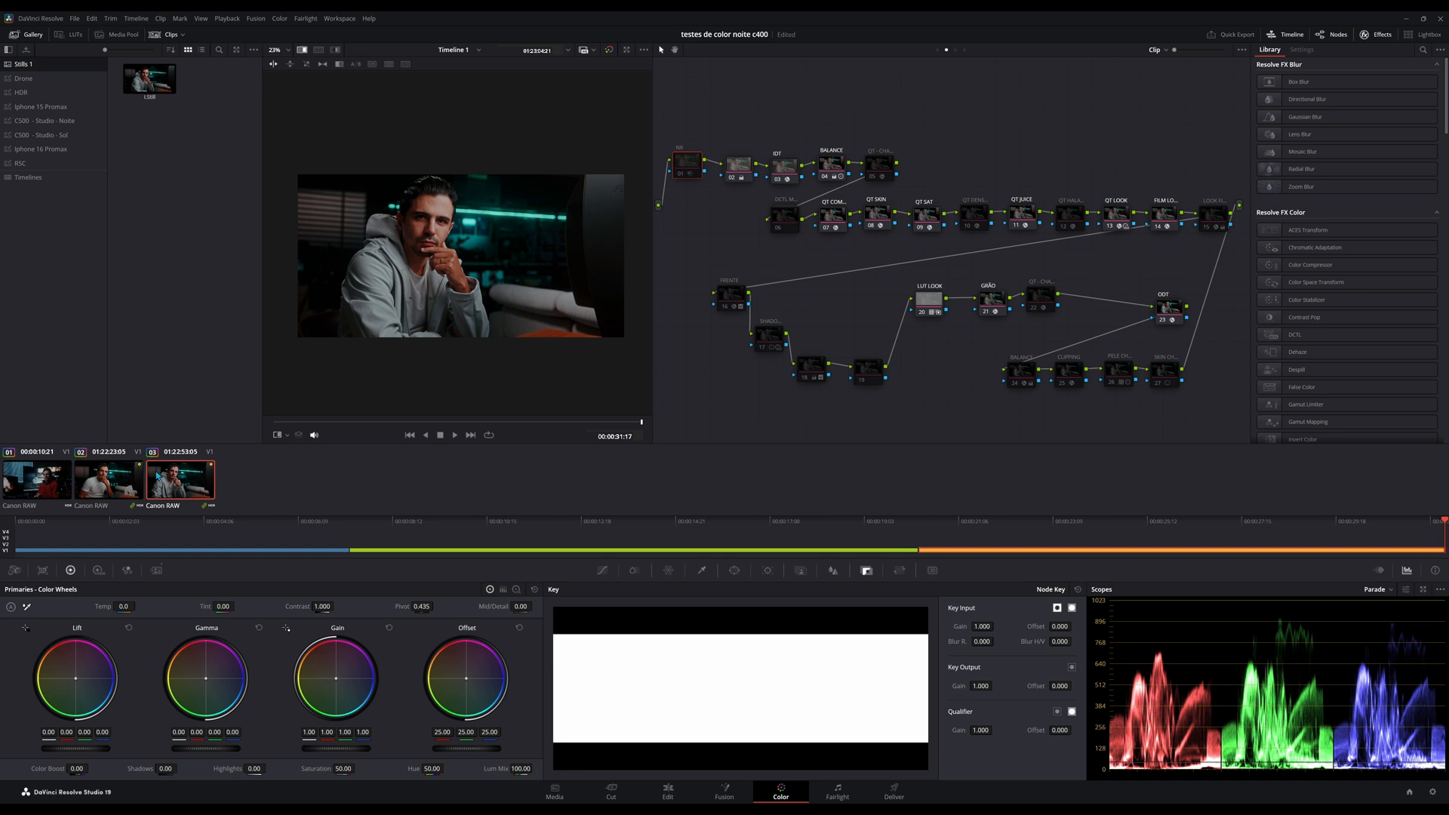
# Look over the clip color choices available for filtering the timeline clips, down to Apricot.
pyautogui.click(184, 35)
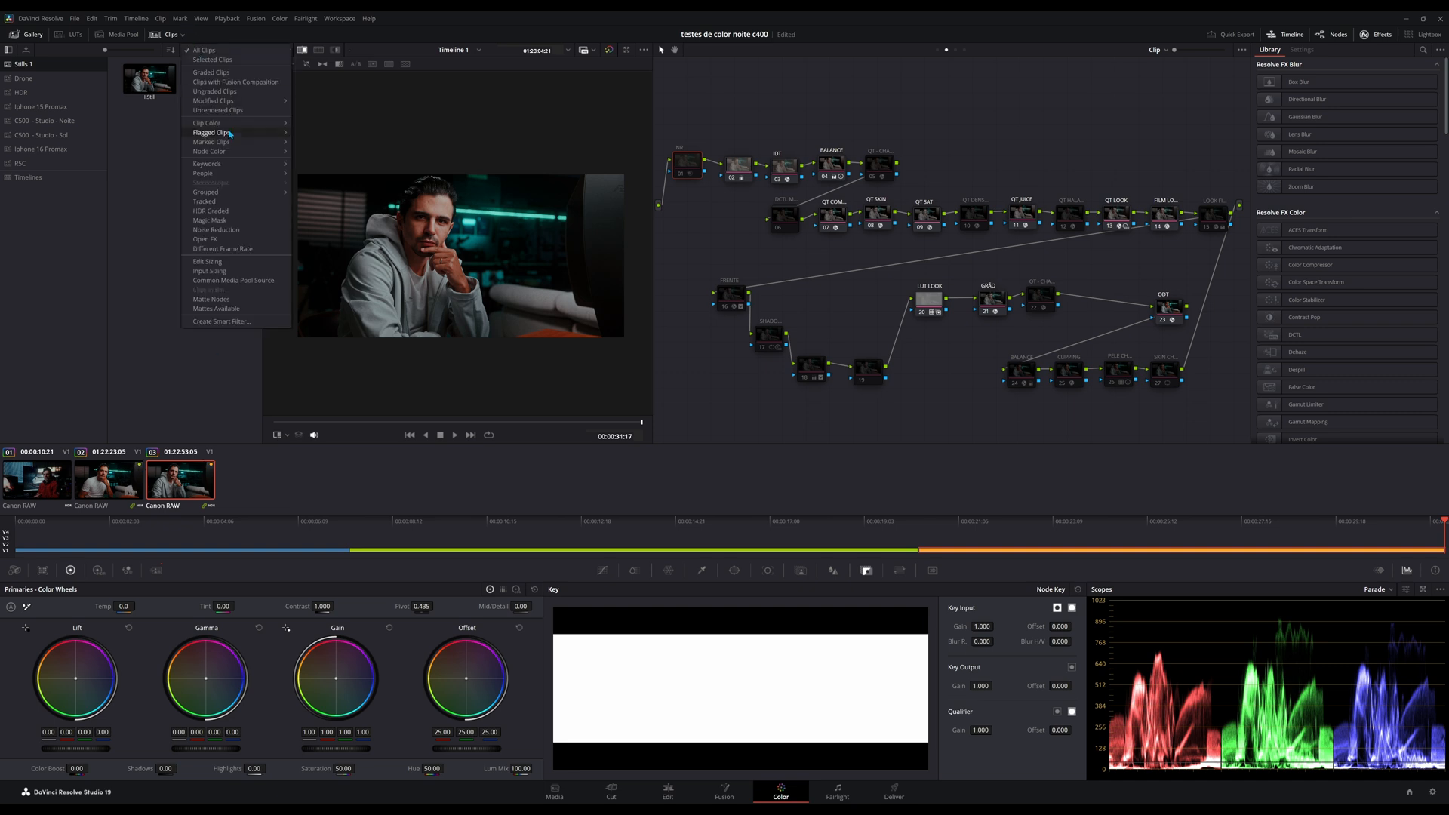
pyautogui.moveTo(227, 124)
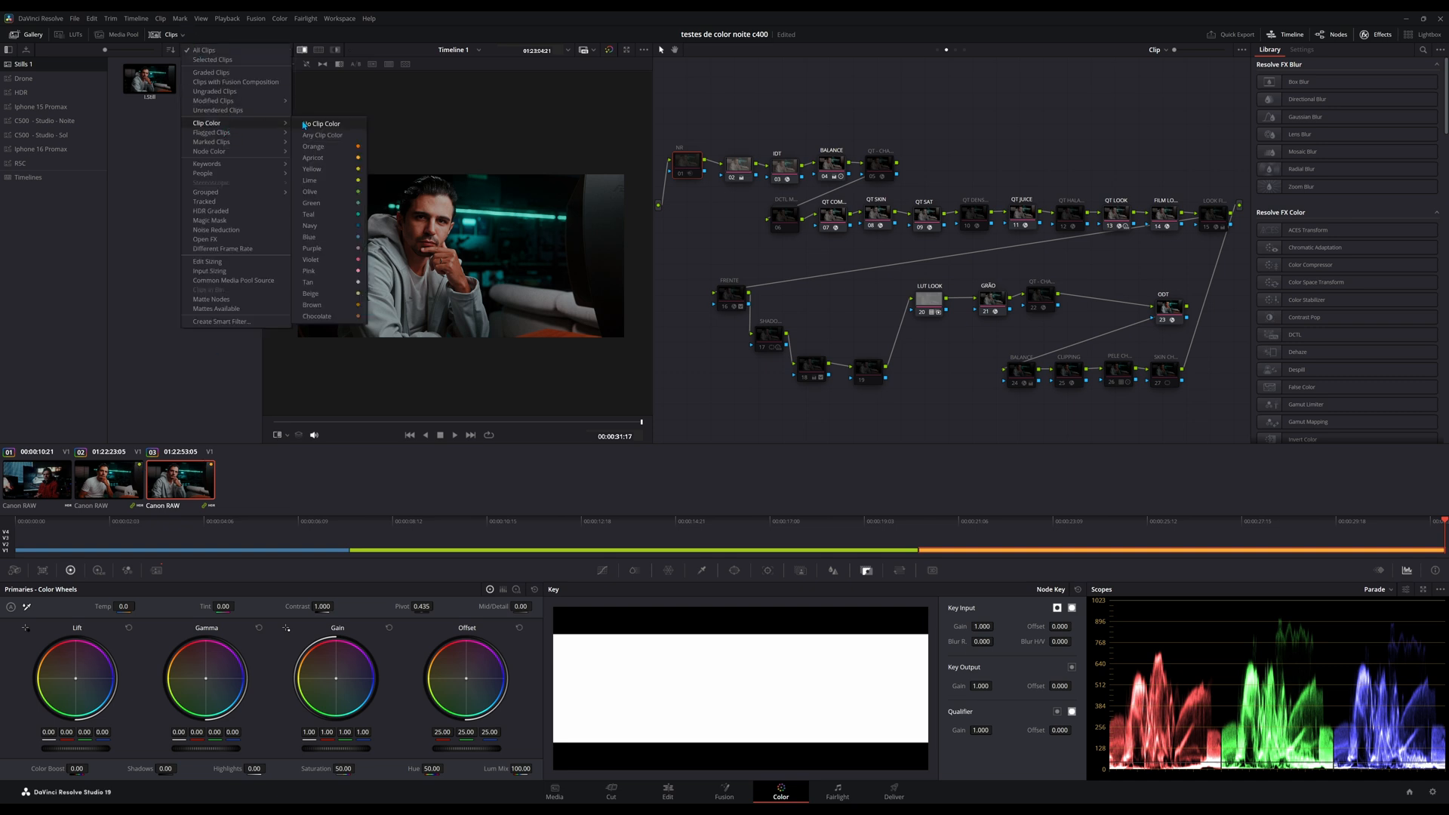
pyautogui.click(326, 159)
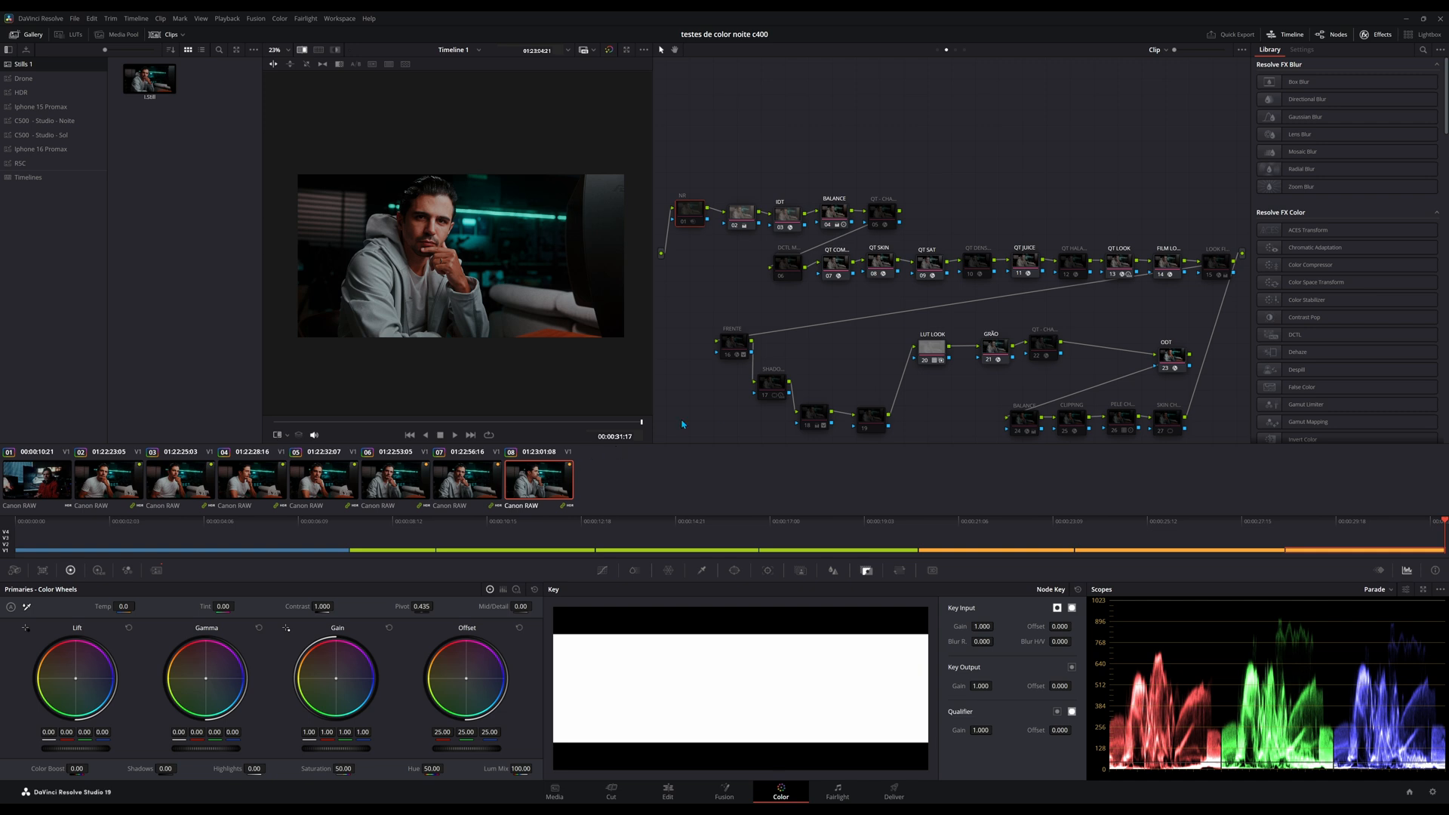
# View all timeline clips in the Lightbox at the largest thumbnail size, select clips 02 through 08, and return to the grading view.
pyautogui.click(1422, 33)
pyautogui.moveTo(1371, 50); pyautogui.dragTo(1425, 50)
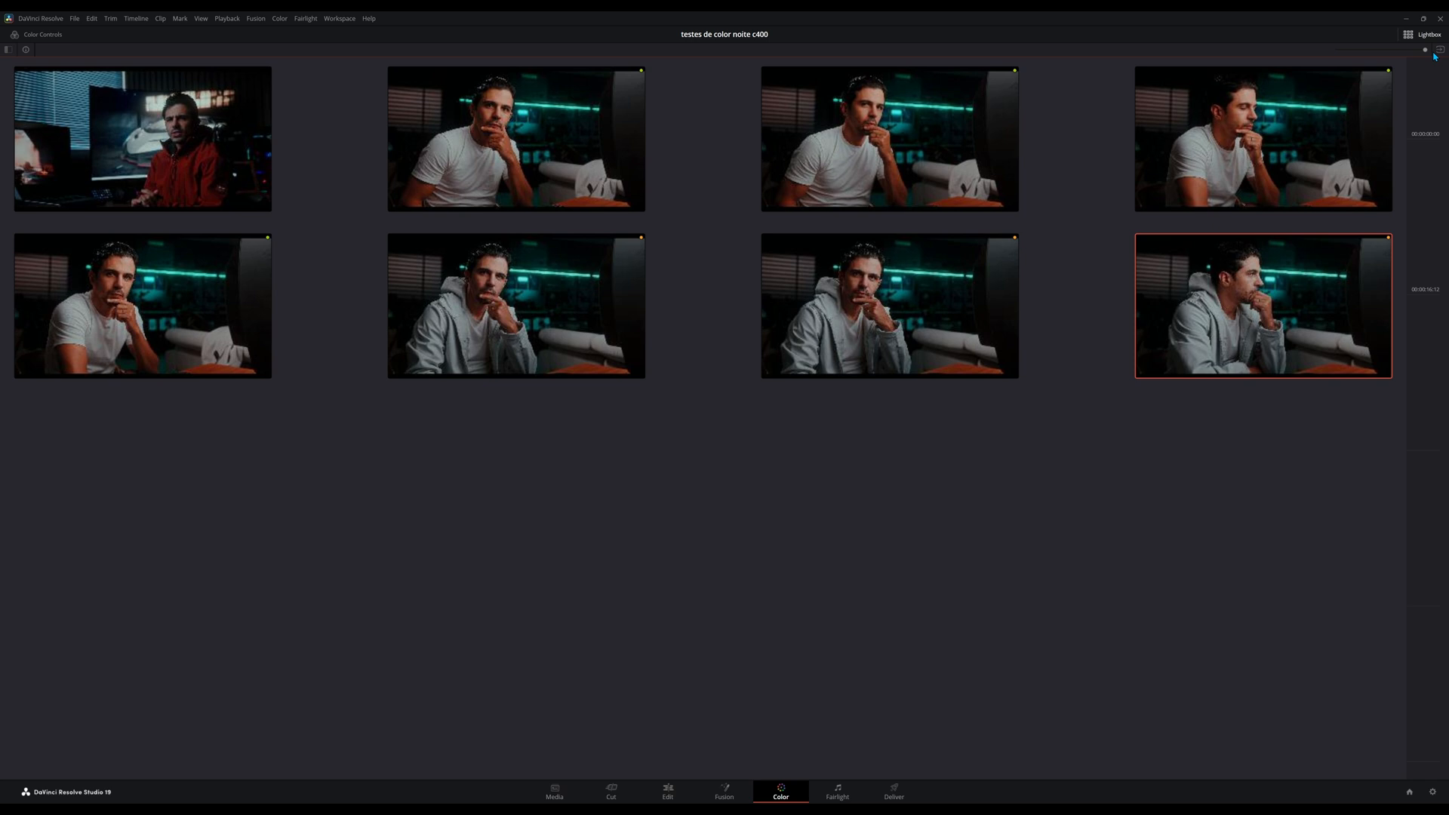
pyautogui.click(477, 148)
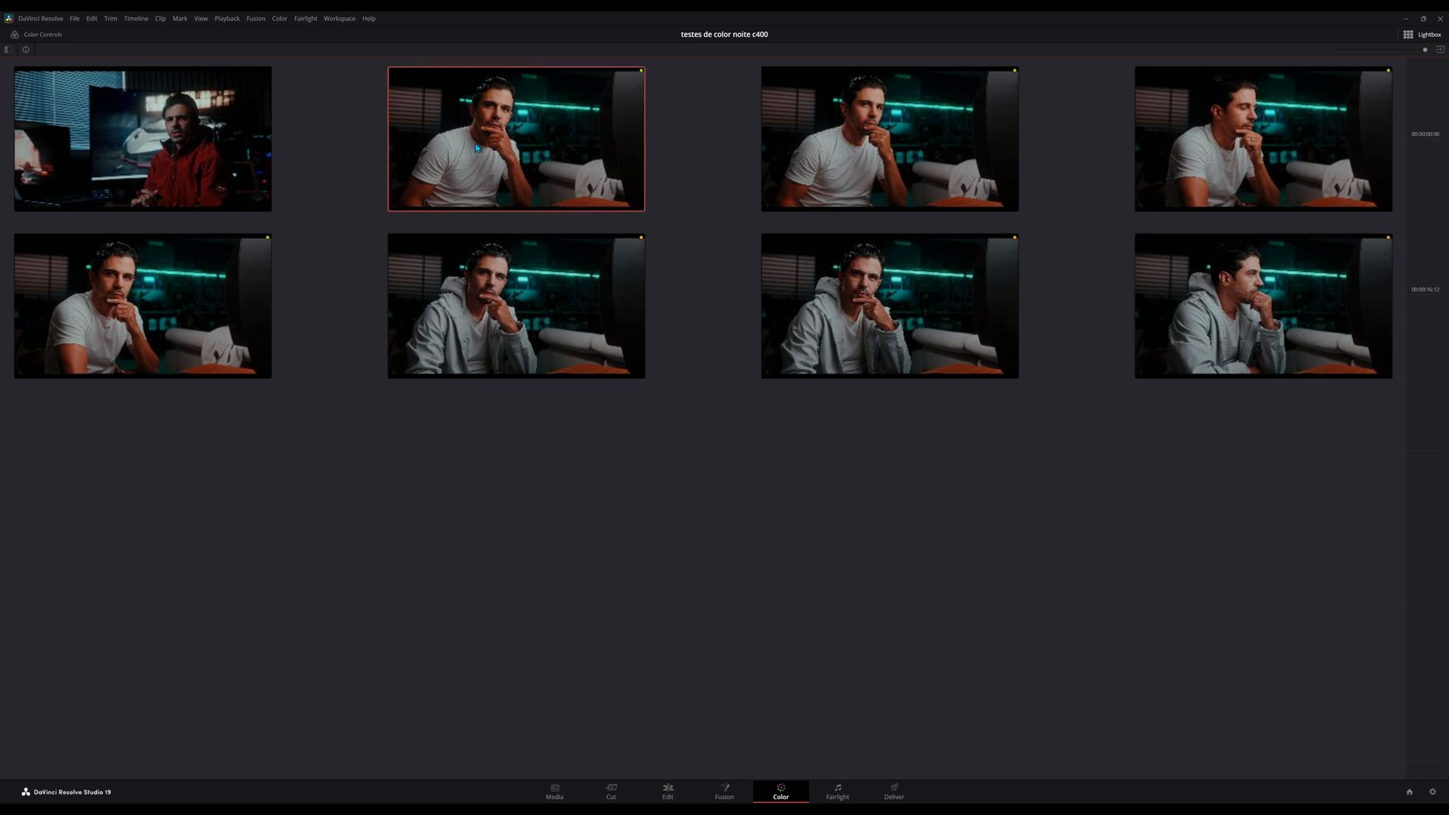
pyautogui.keyDown('shift'); pyautogui.click(1323, 344); pyautogui.keyUp('shift')
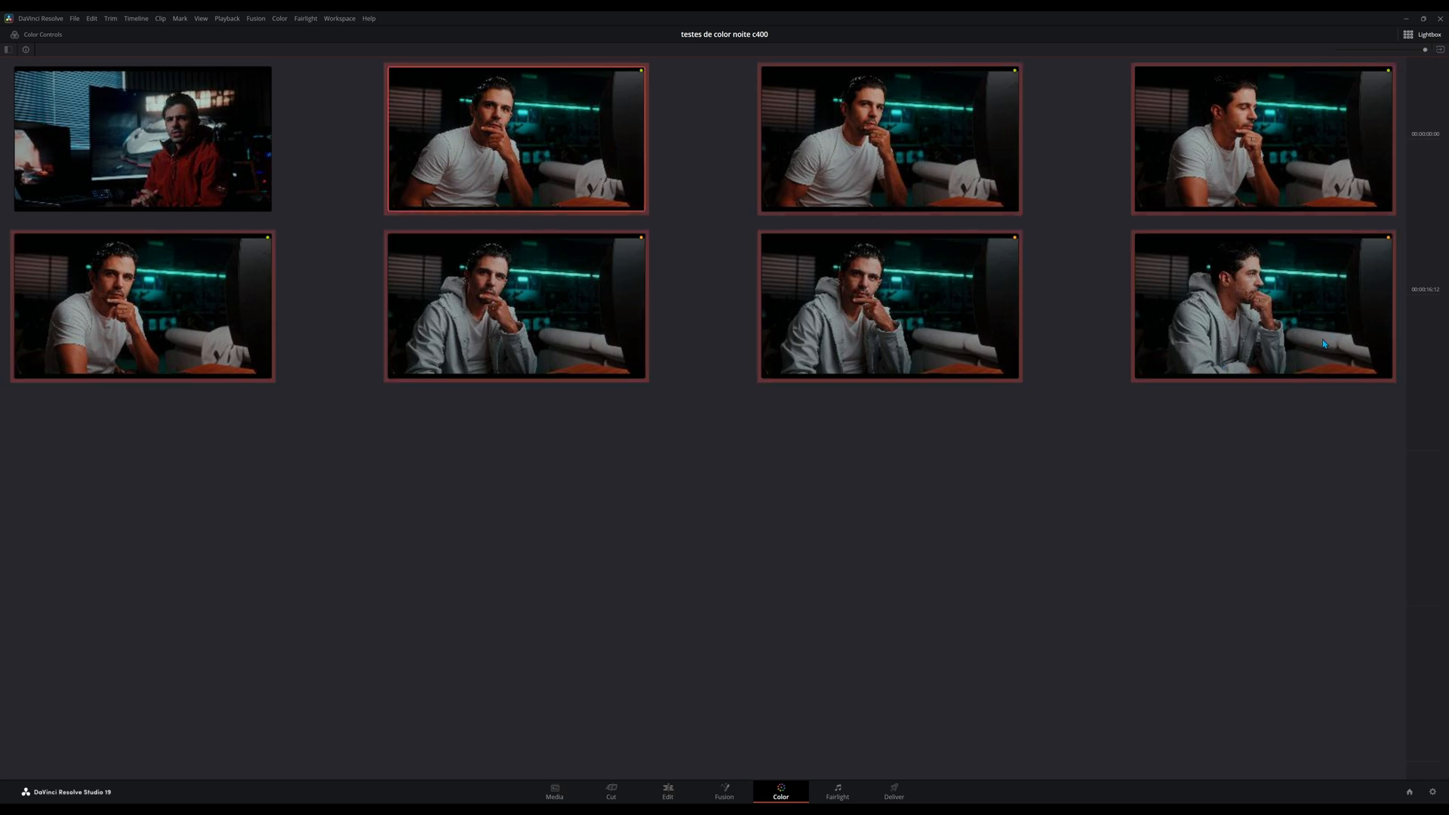
pyautogui.click(1419, 34)
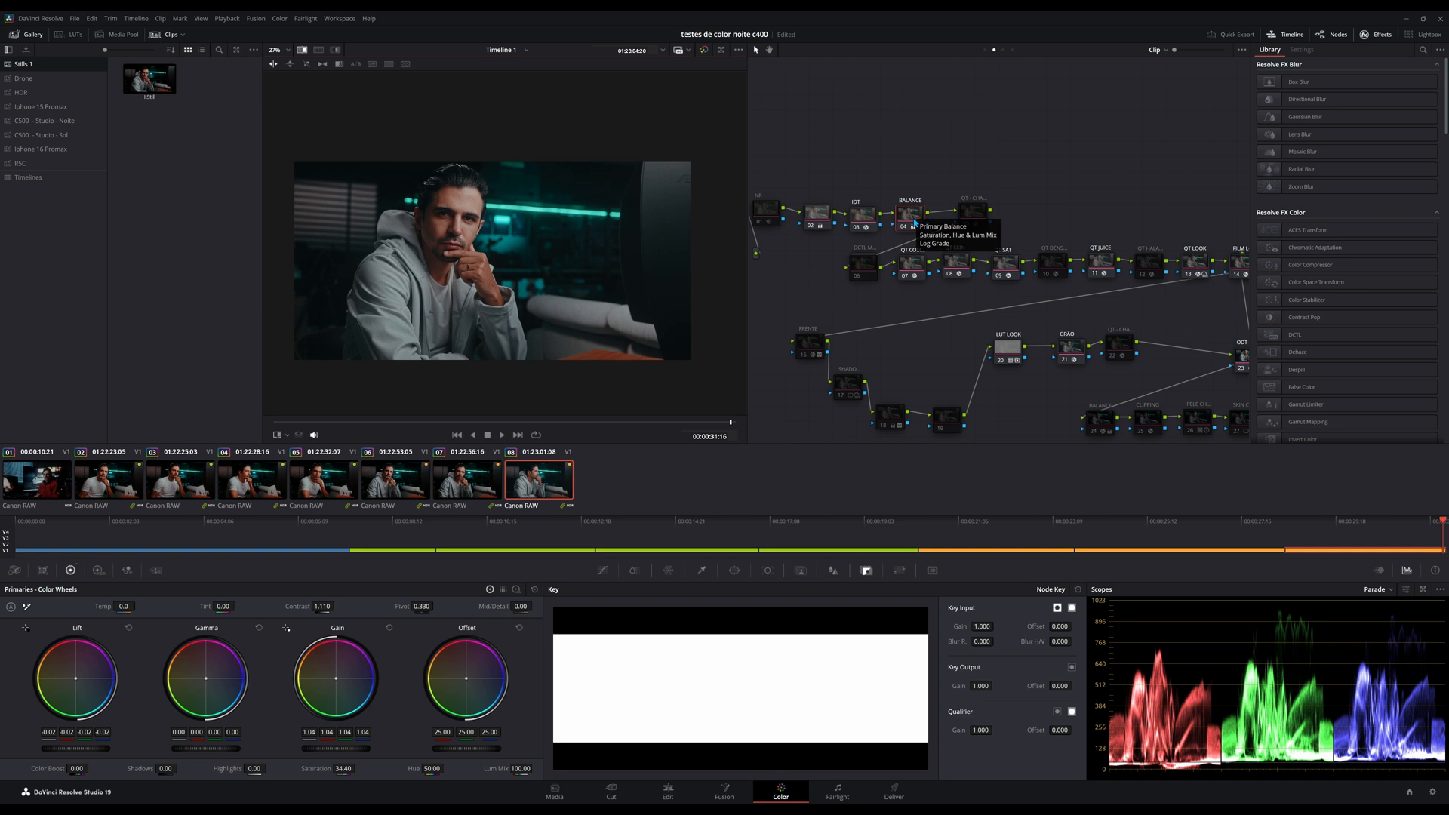
# Set the BALANCE node's gamma to Linear and its Lum Mix to 0.
pyautogui.rightClick(914, 221)
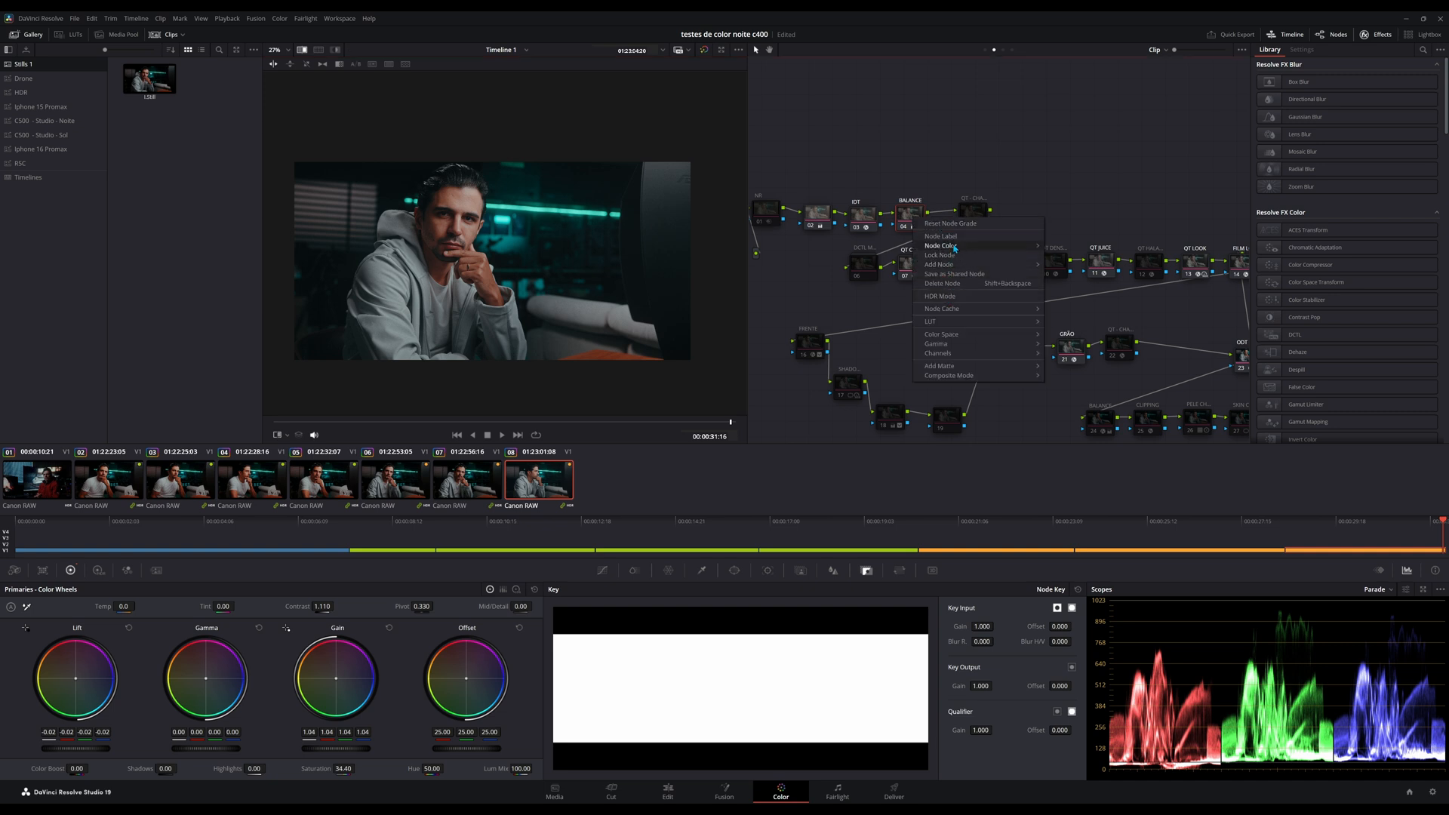
pyautogui.moveTo(949, 344)
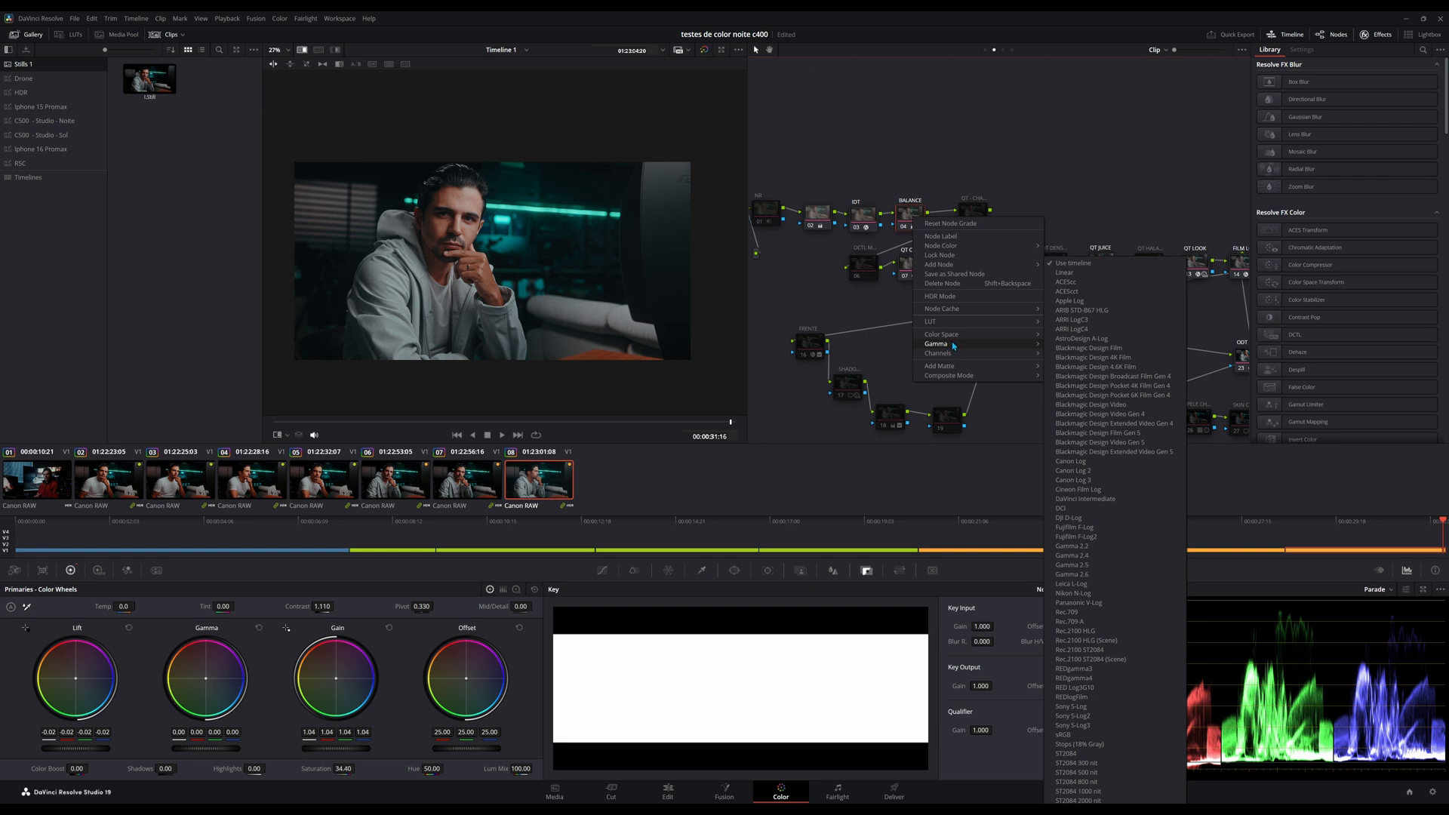
pyautogui.click(1064, 272)
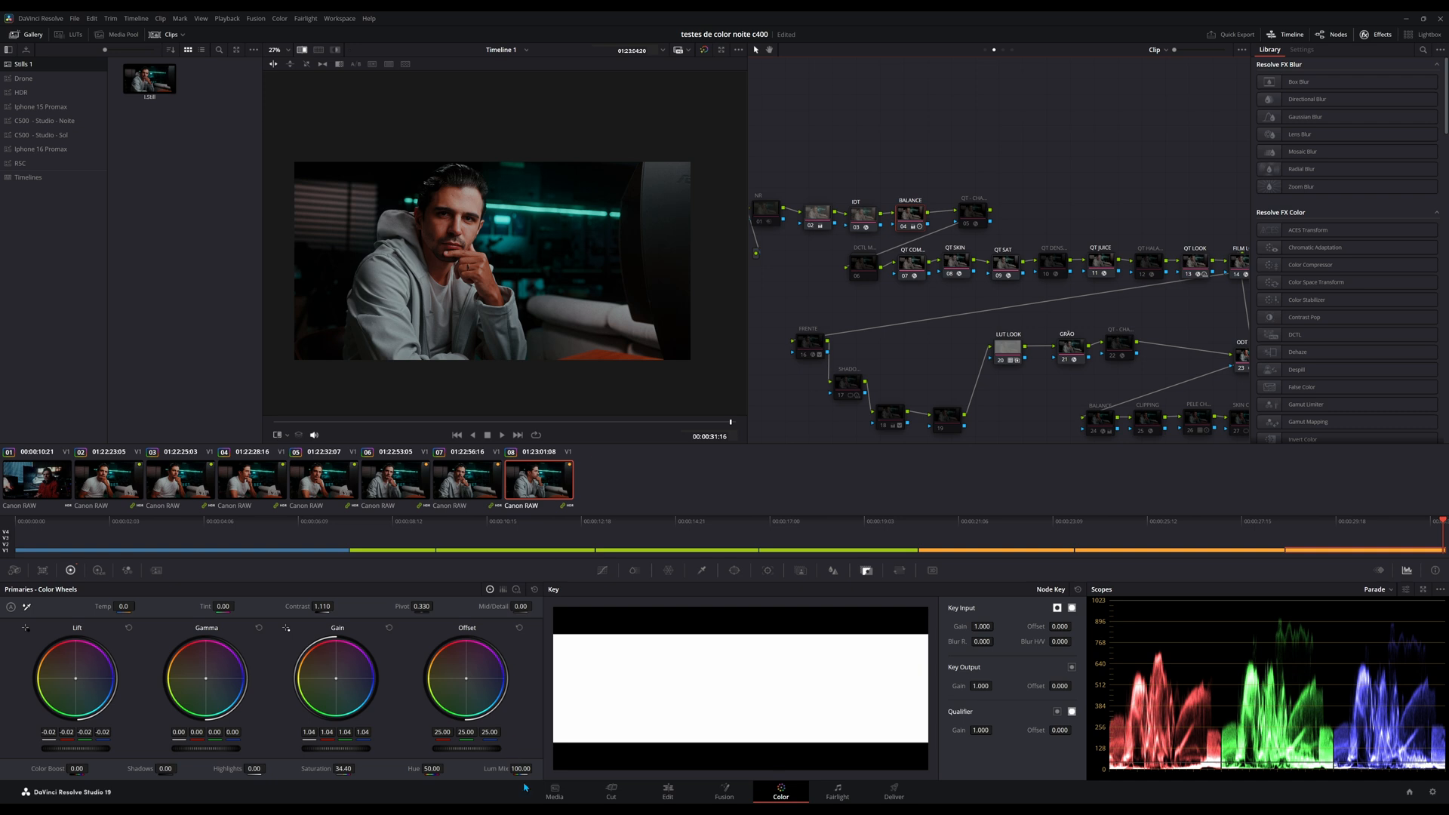
pyautogui.moveTo(520, 768); pyautogui.dragTo(445, 769)
pyautogui.moveTo(521, 768); pyautogui.dragTo(483, 768)
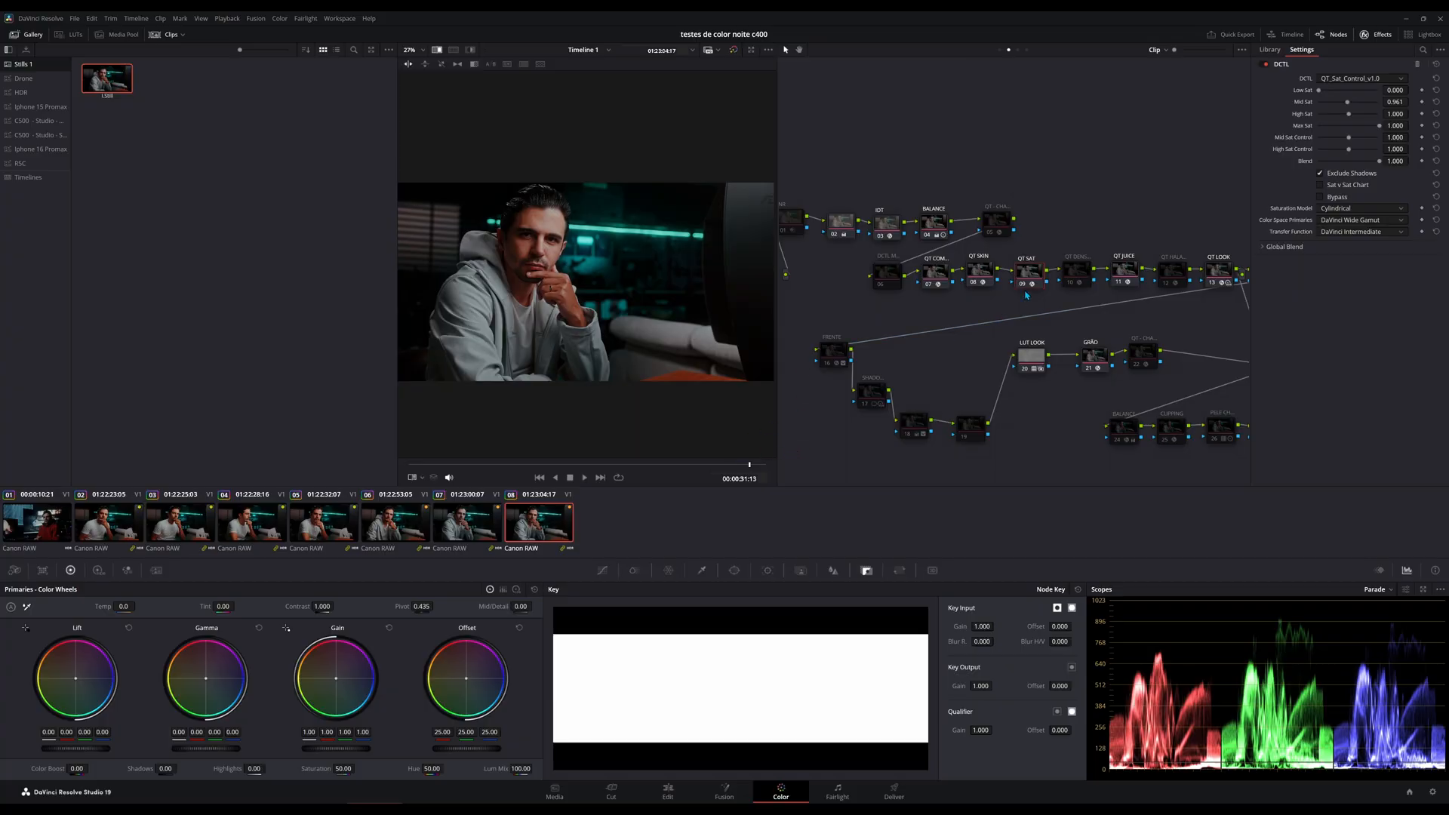
# Lower Mid Sat in the QT SAT node's DCTL to 0.713 and grab a still of the grade.
pyautogui.moveTo(1352, 107); pyautogui.dragTo(1341, 107)
pyautogui.rightClick(670, 271)
pyautogui.click(691, 276)
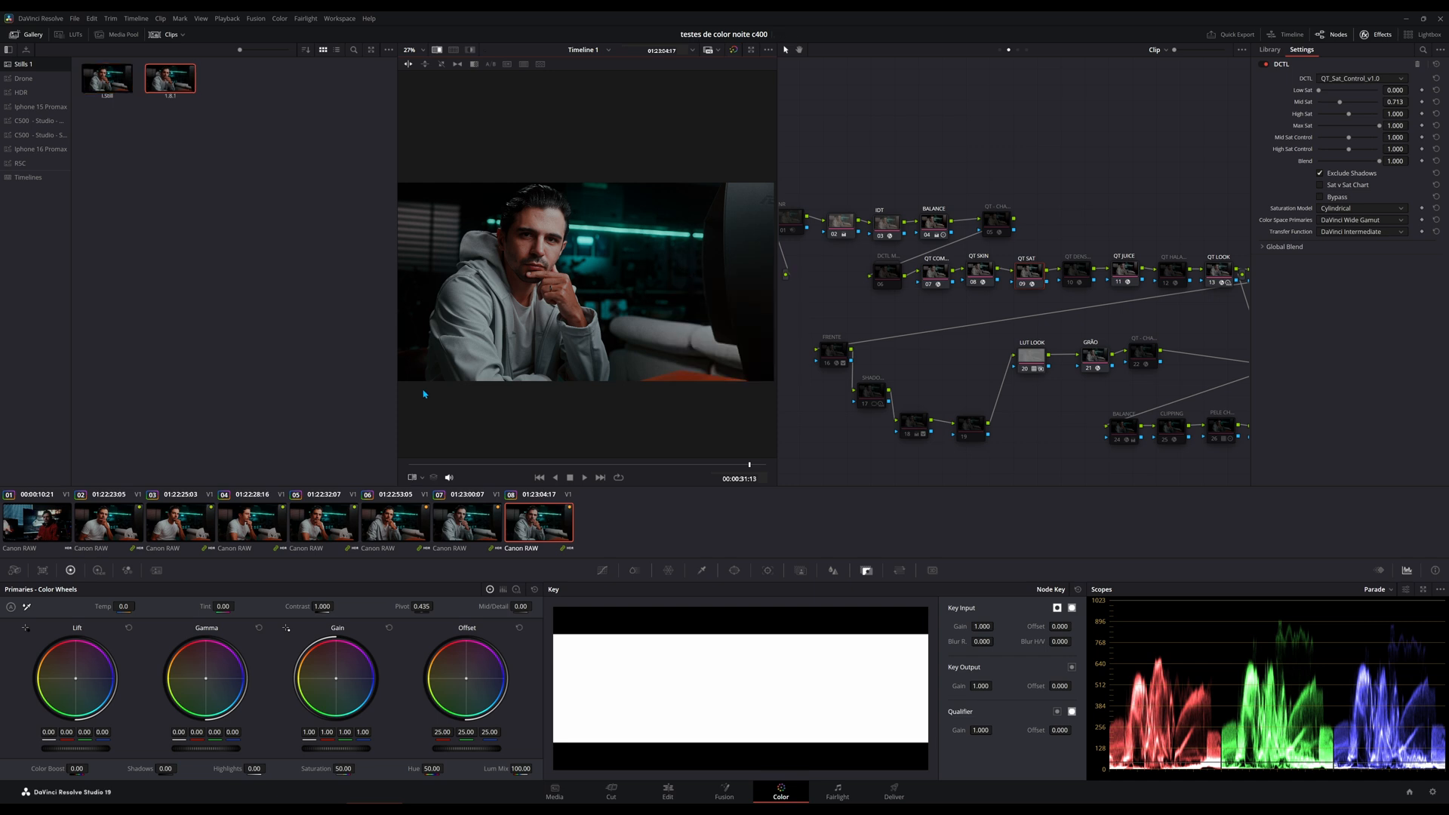
# Lower the BALANCE node's contrast to 0.974 and grab another still.
pyautogui.click(934, 223)
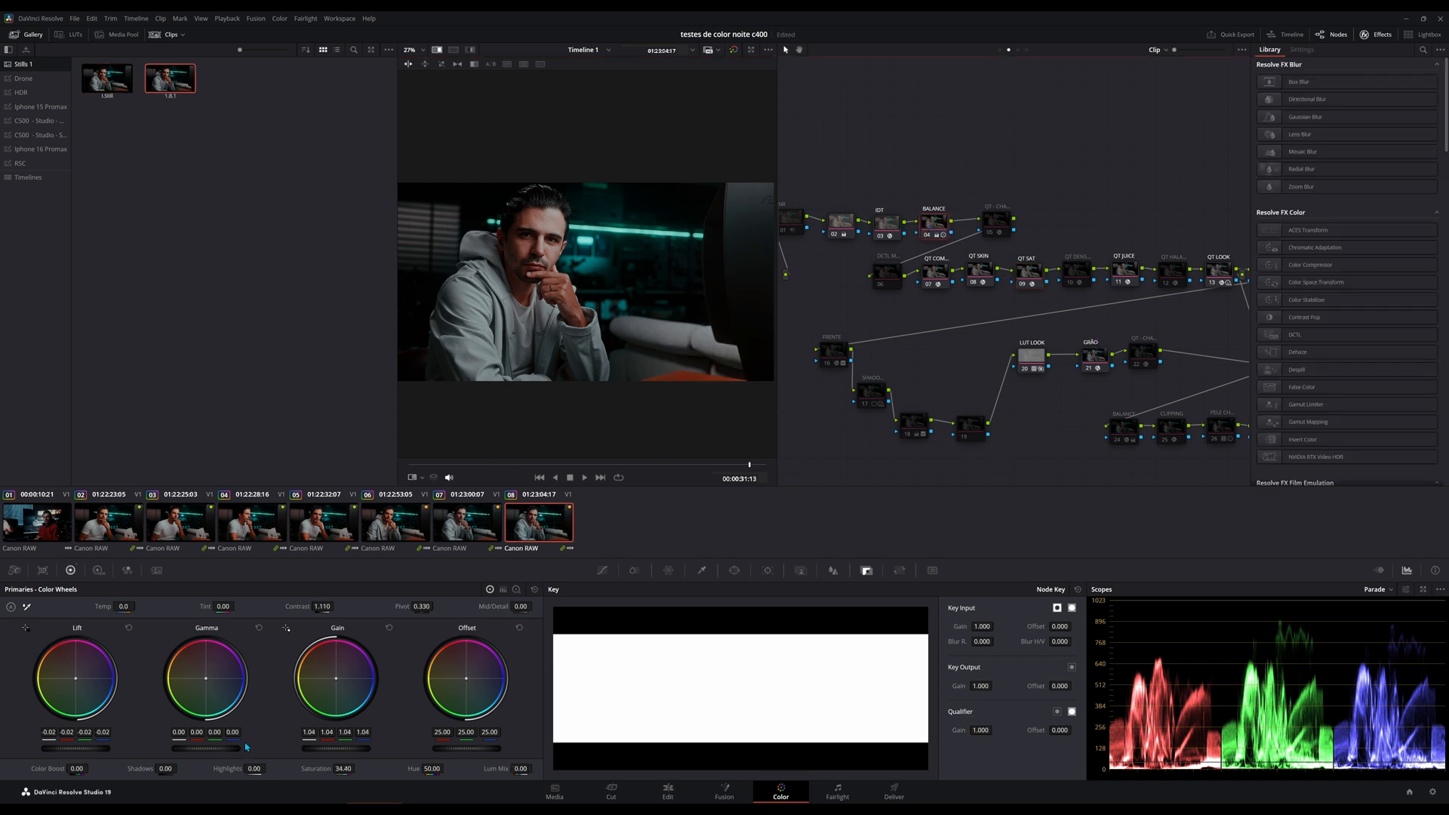
pyautogui.moveTo(322, 607); pyautogui.dragTo(297, 607)
pyautogui.rightClick(592, 337)
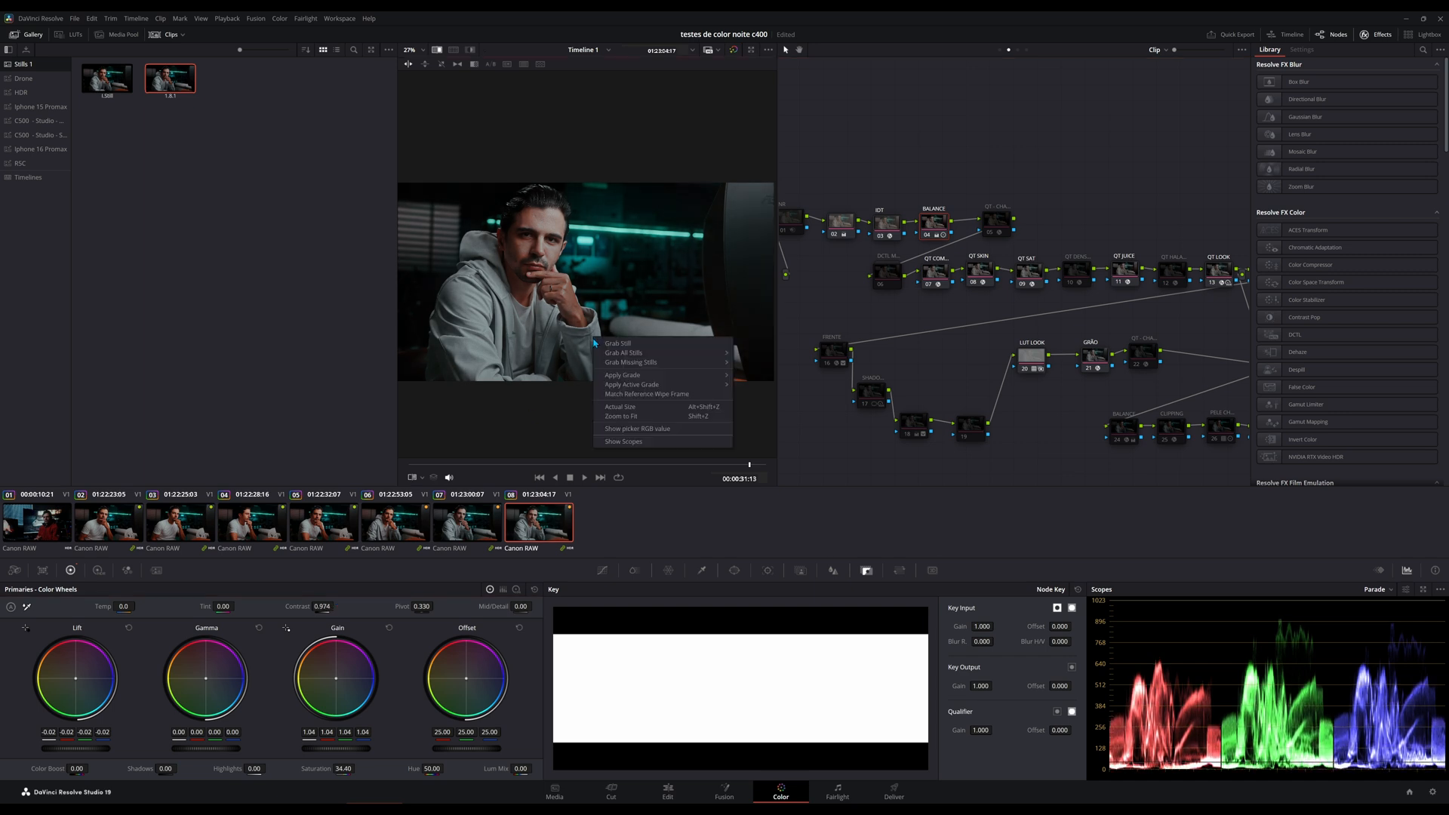
pyautogui.click(612, 345)
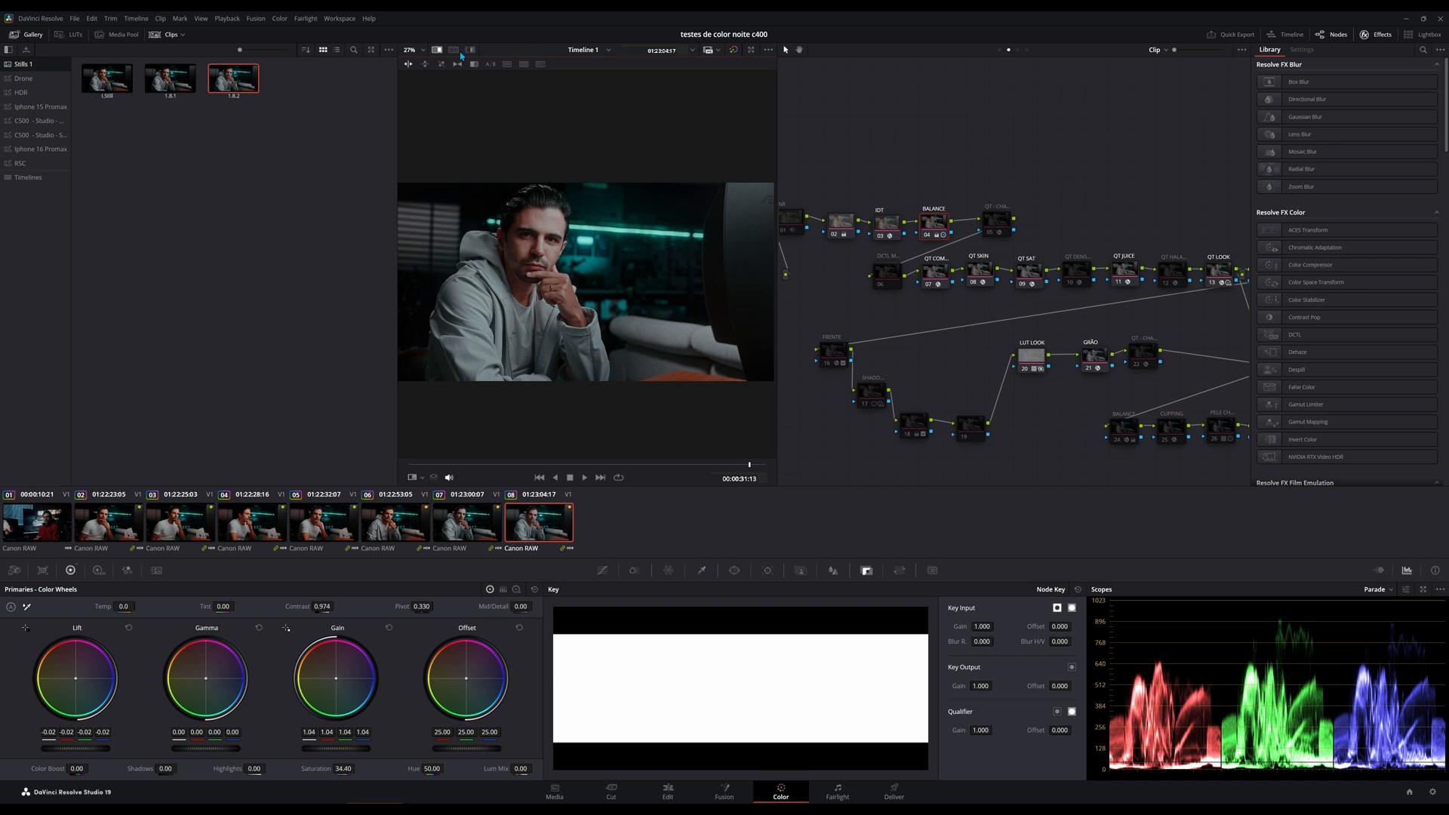
# Turn on the viewer's split screen and set it to compare Selected Still Grades.
pyautogui.click(455, 51)
pyautogui.click(460, 64)
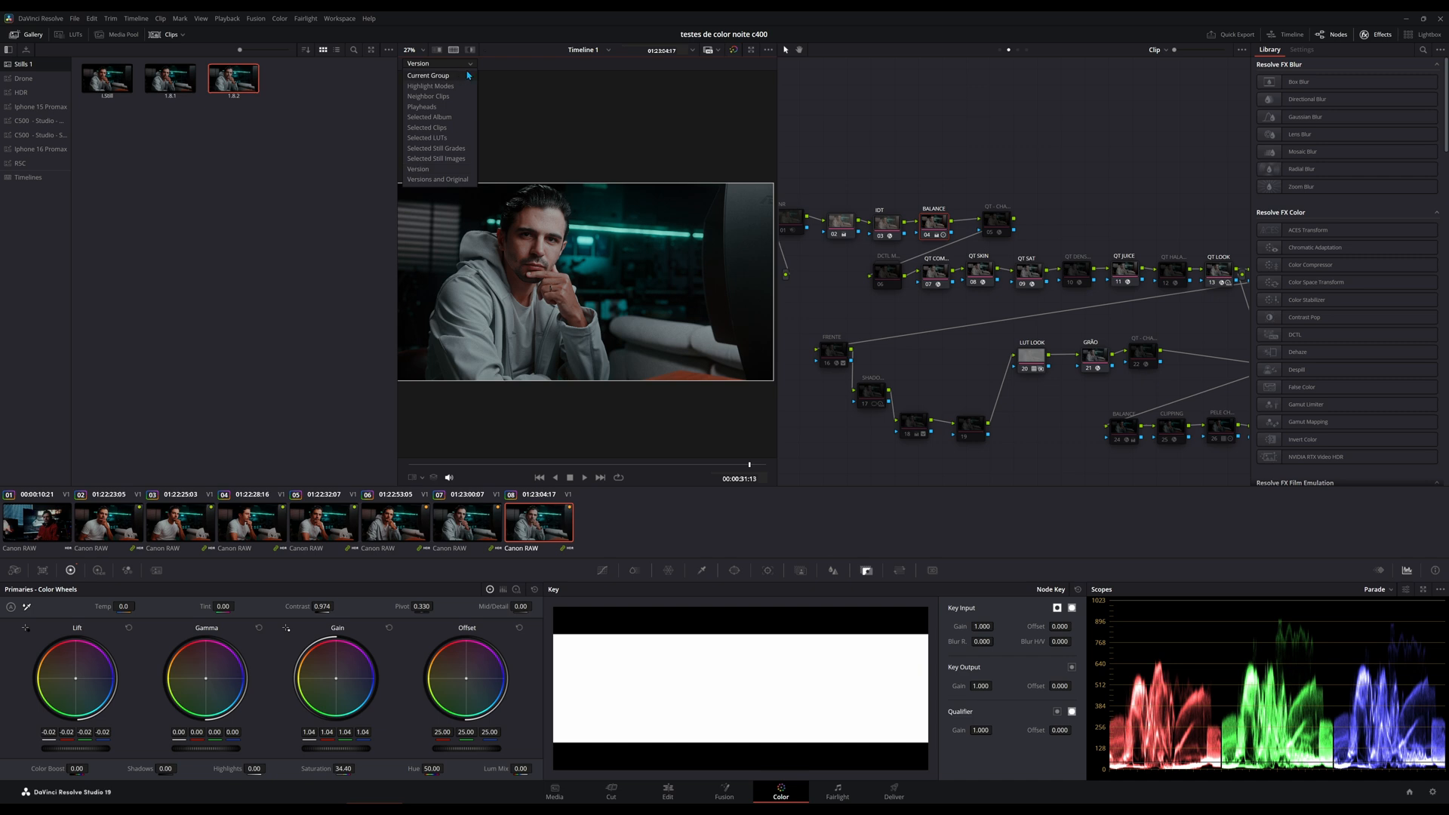
pyautogui.click(462, 149)
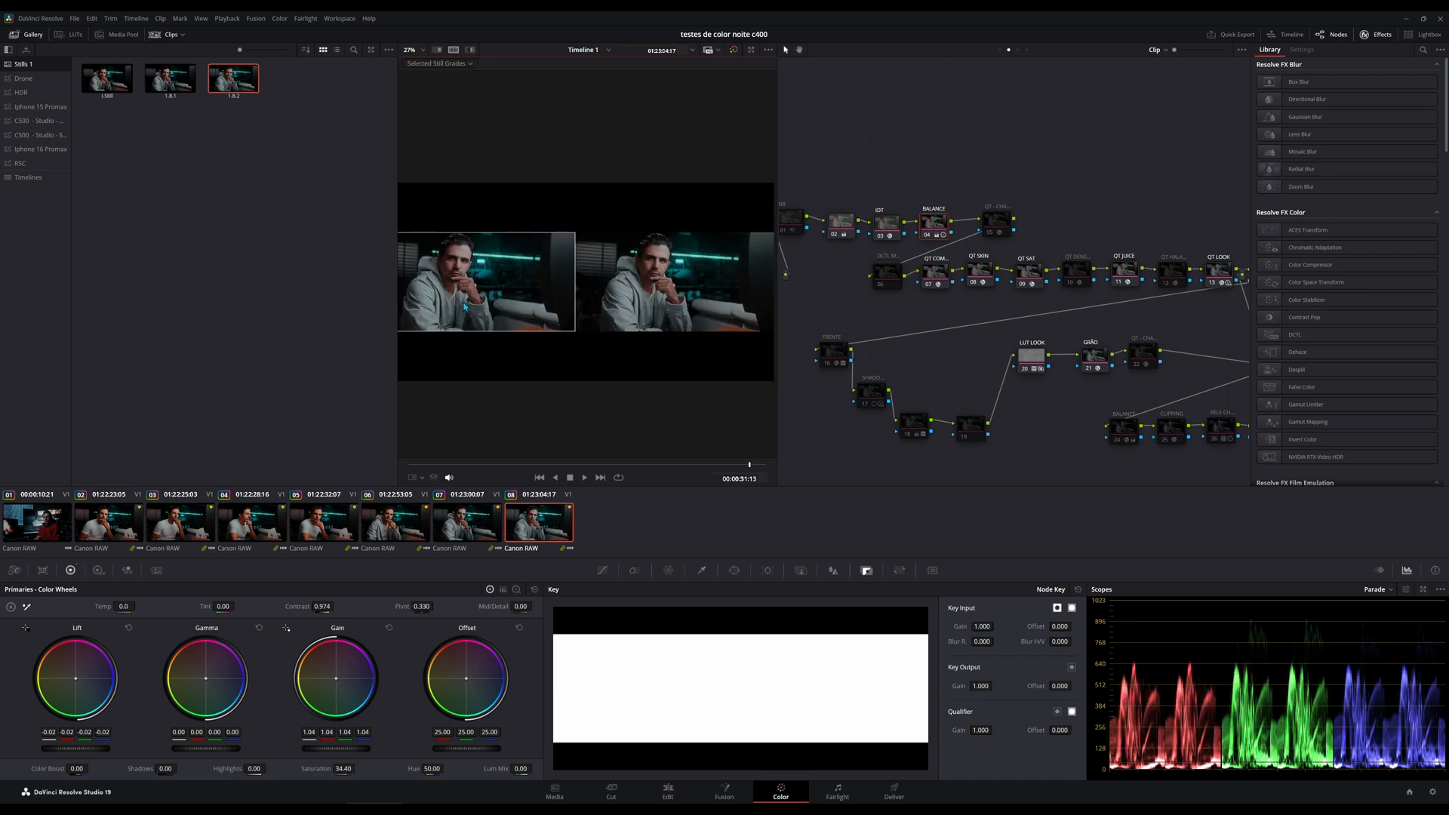
# Compare the first still's grade with the current clip, then select all three gallery stills and enlarge the viewer to compare them together.
pyautogui.click(181, 139)
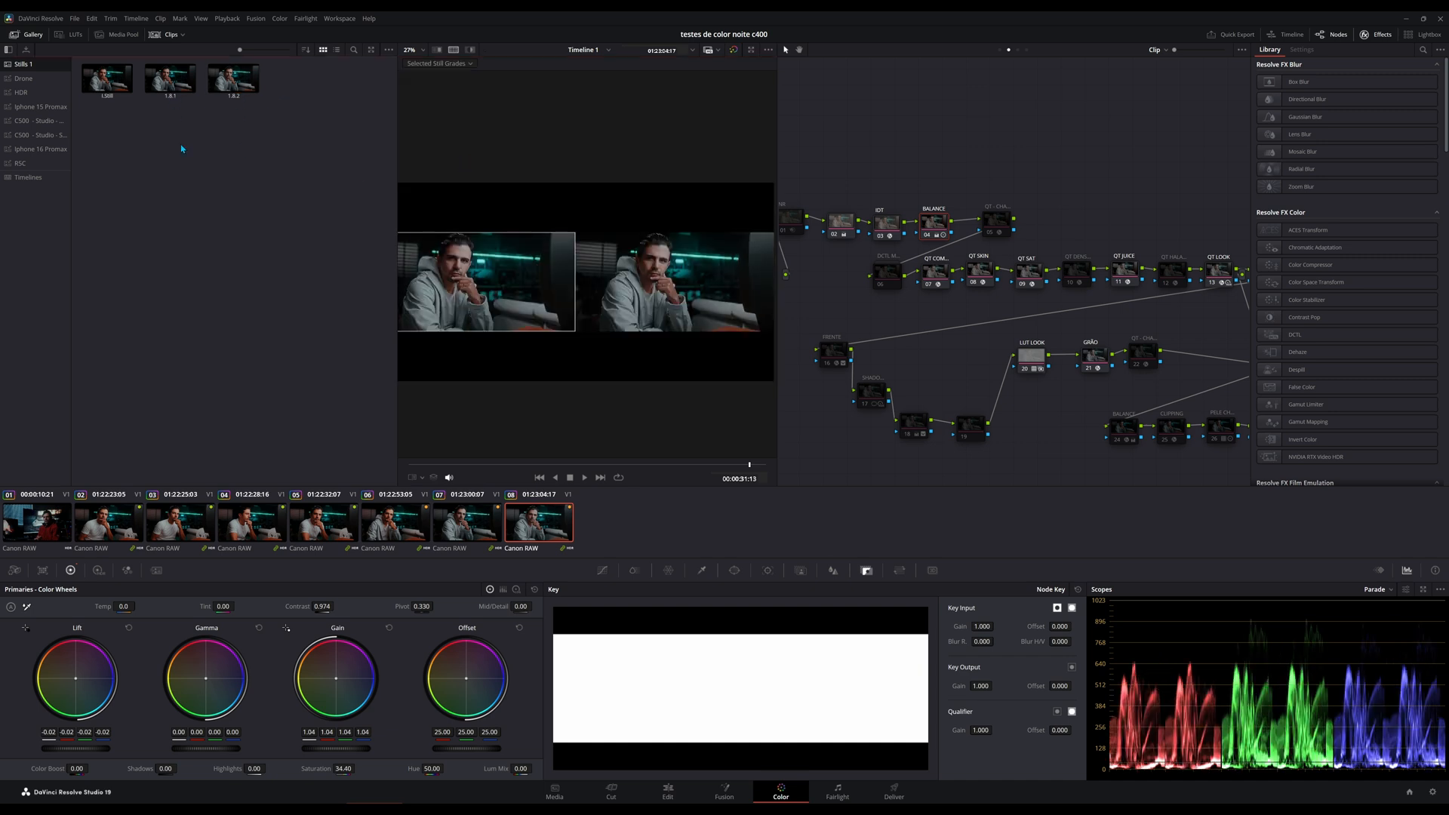
pyautogui.click(125, 80)
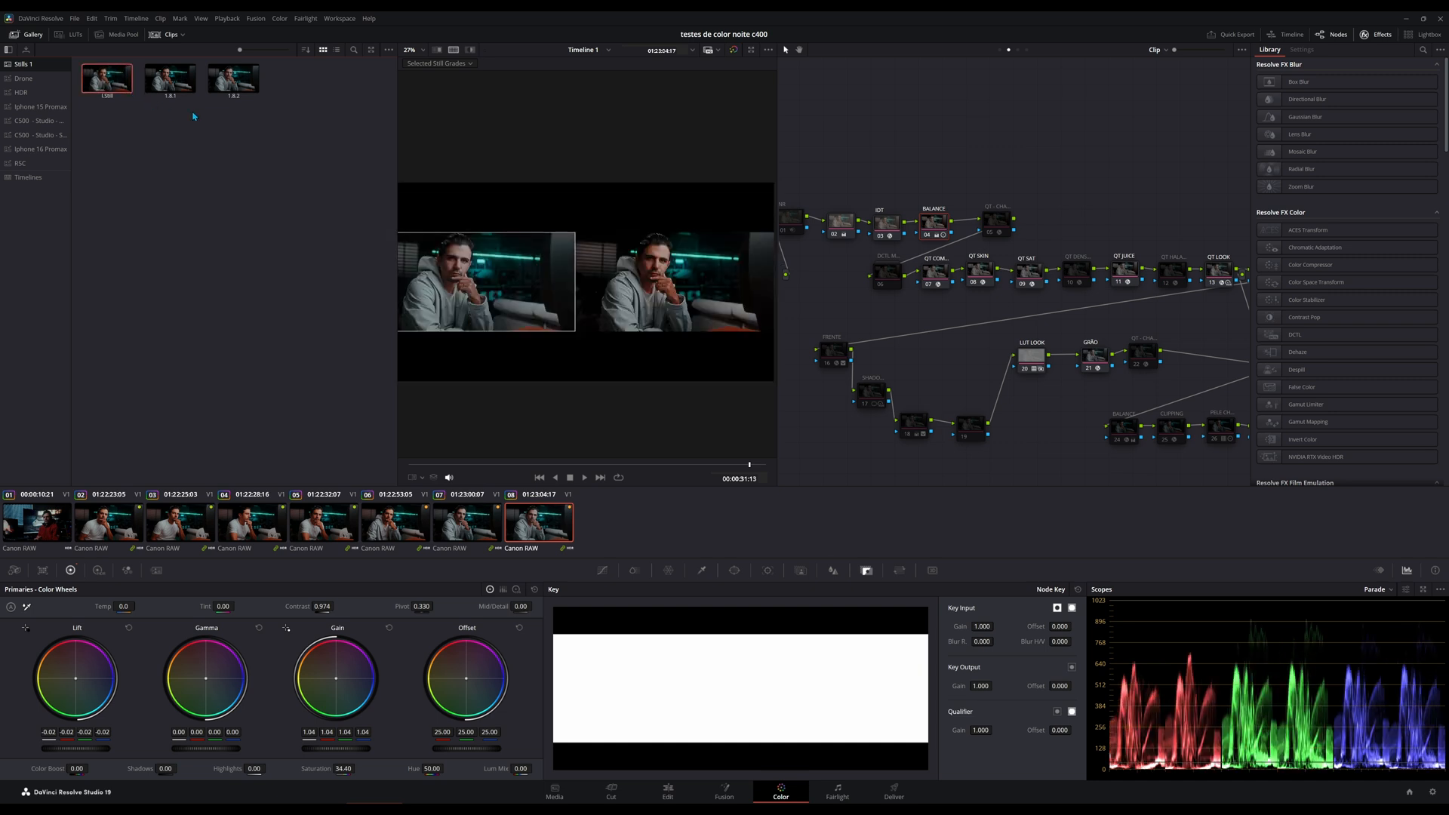
pyautogui.moveTo(777, 256); pyautogui.dragTo(1003, 265)
pyautogui.keyDown('shift'); pyautogui.click(239, 96); pyautogui.keyUp('shift')
pyautogui.scroll(3, 750, 298)
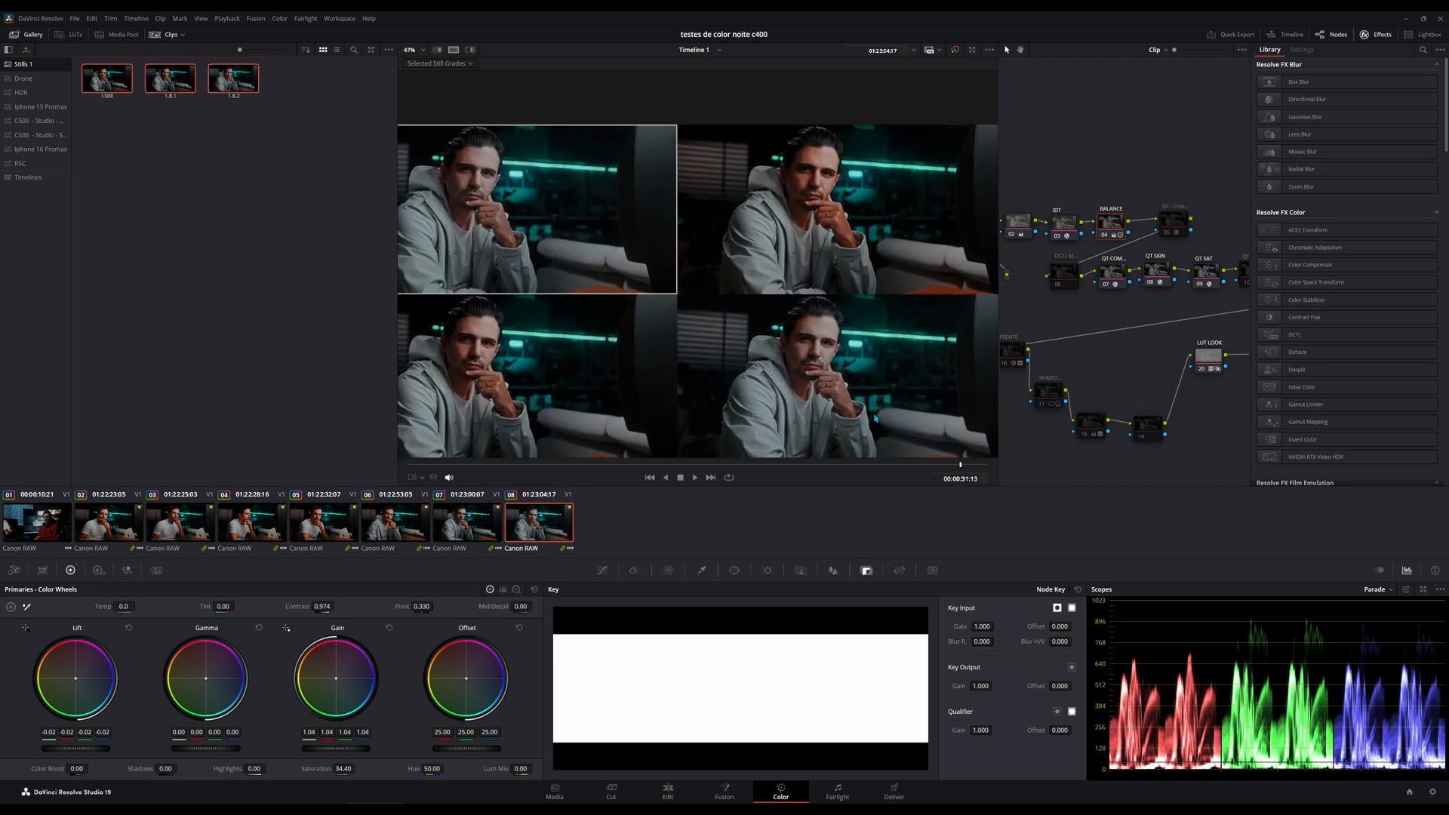
# Set the split screen to Selected Clips, compare clips 05 through 08, and clear the clip selection.
pyautogui.click(371, 271)
pyautogui.click(438, 63)
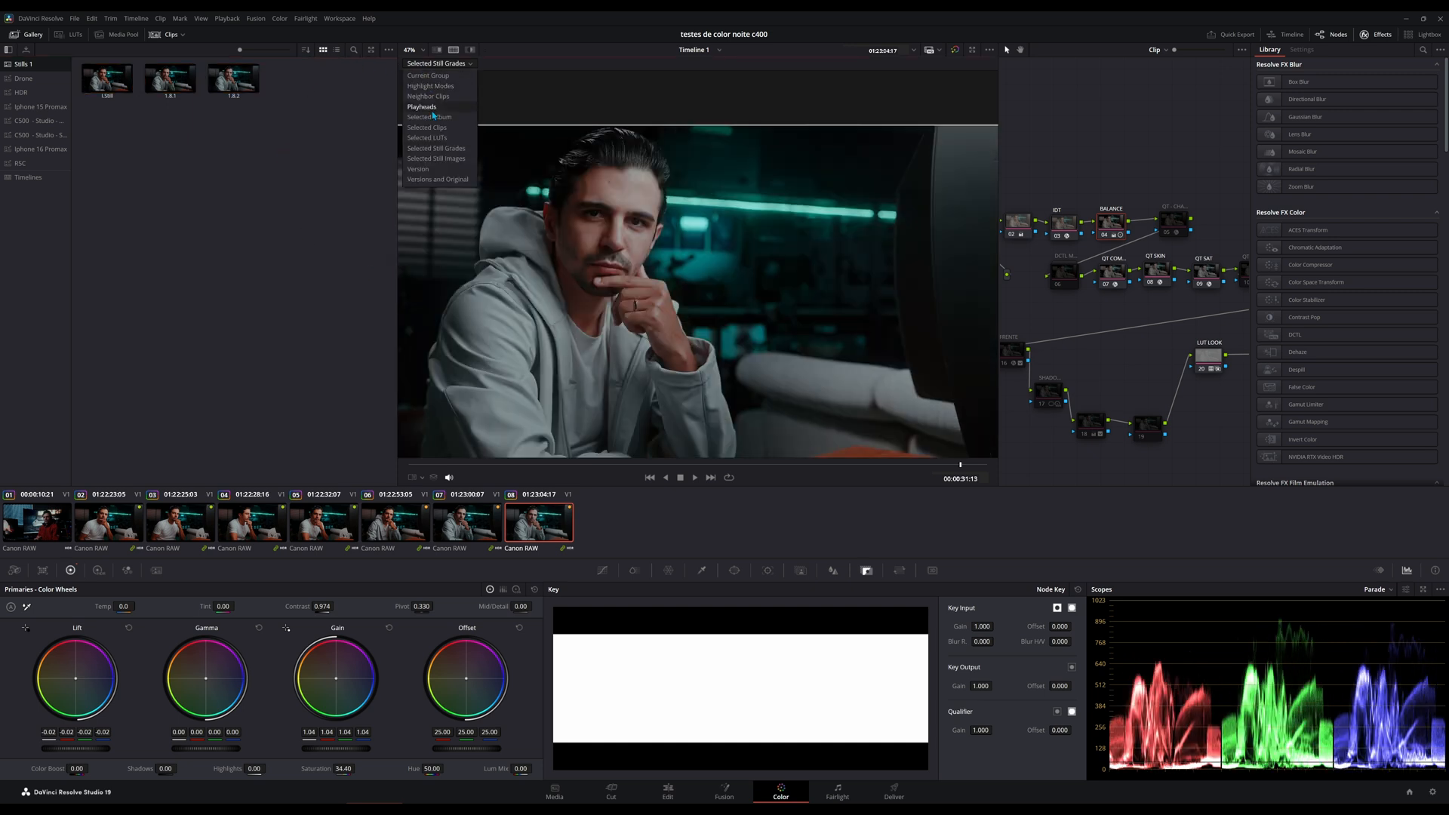
pyautogui.click(427, 127)
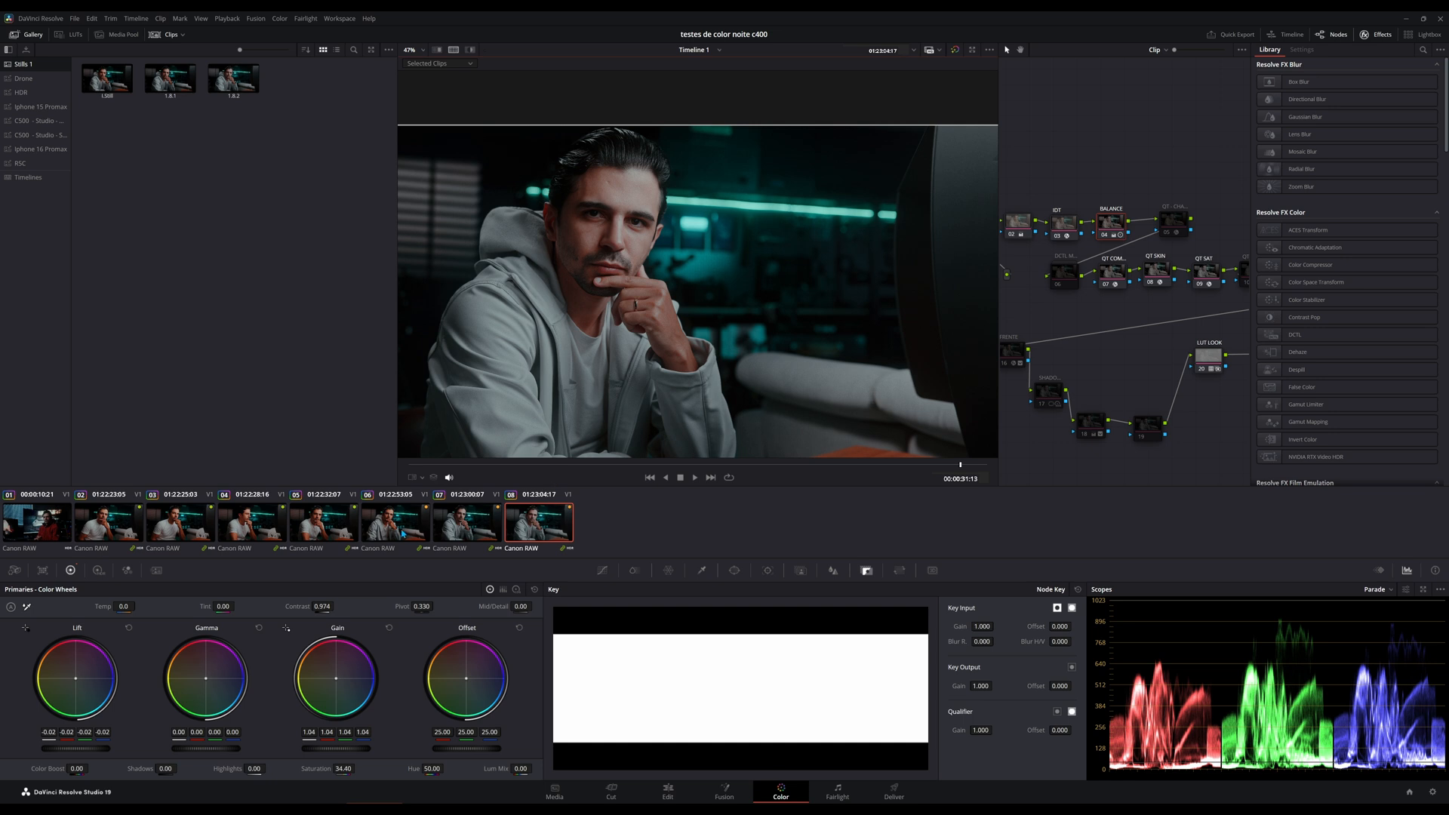
pyautogui.keyDown('shift'); pyautogui.click(323, 522); pyautogui.keyUp('shift')
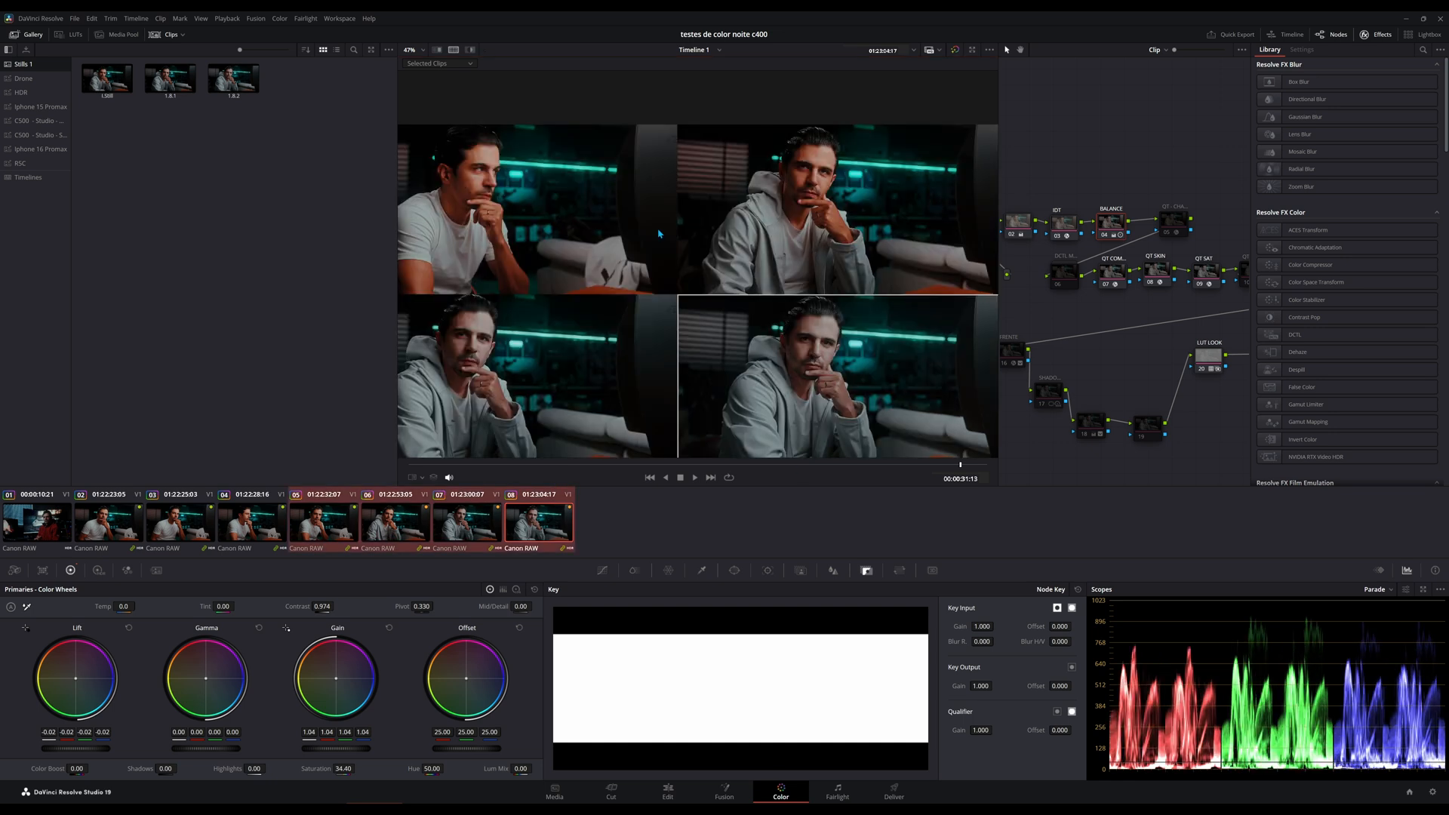
pyautogui.click(370, 141)
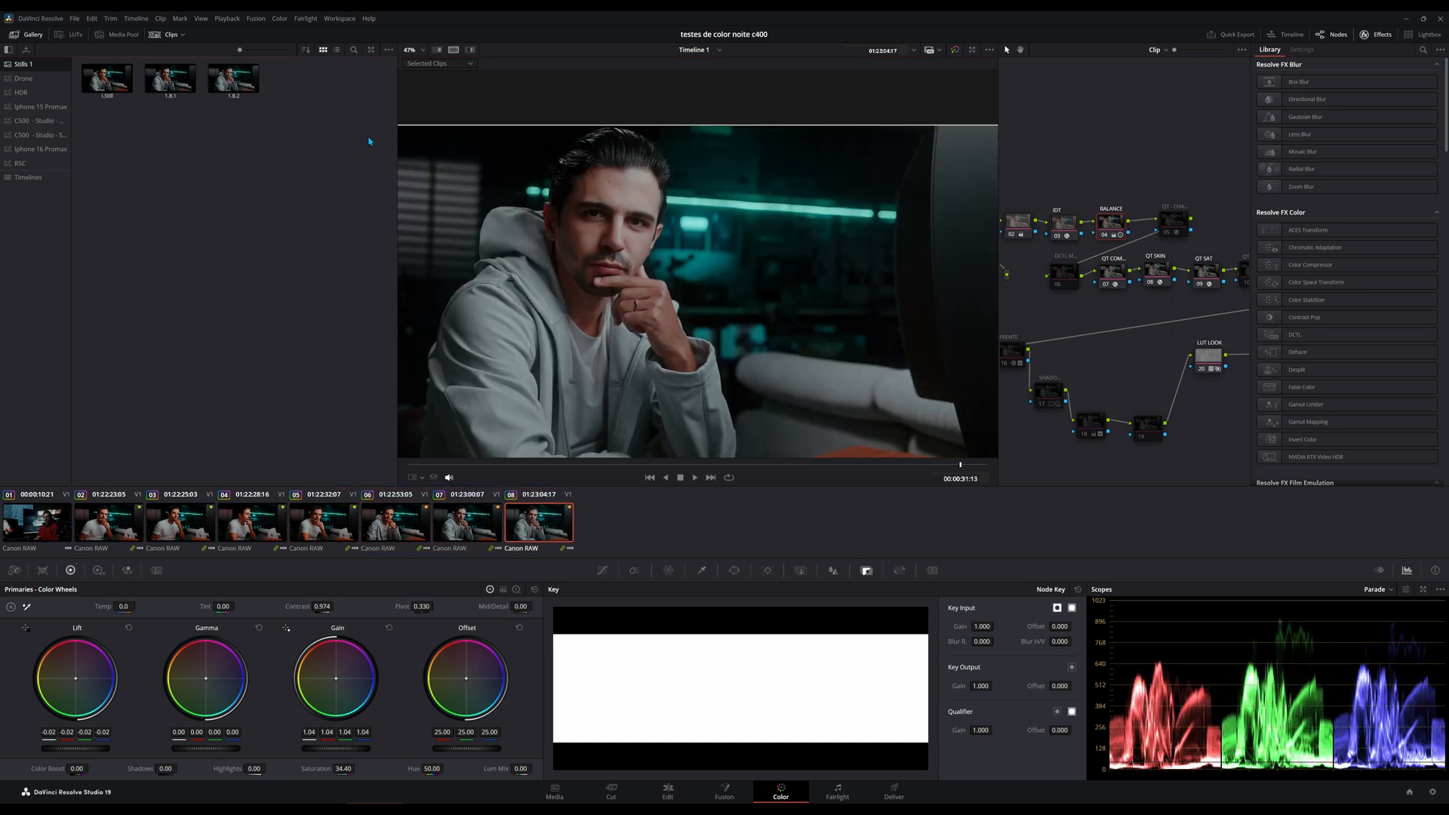
# Set the split screen to Neighbor Clips and select clip 02.
pyautogui.click(421, 64)
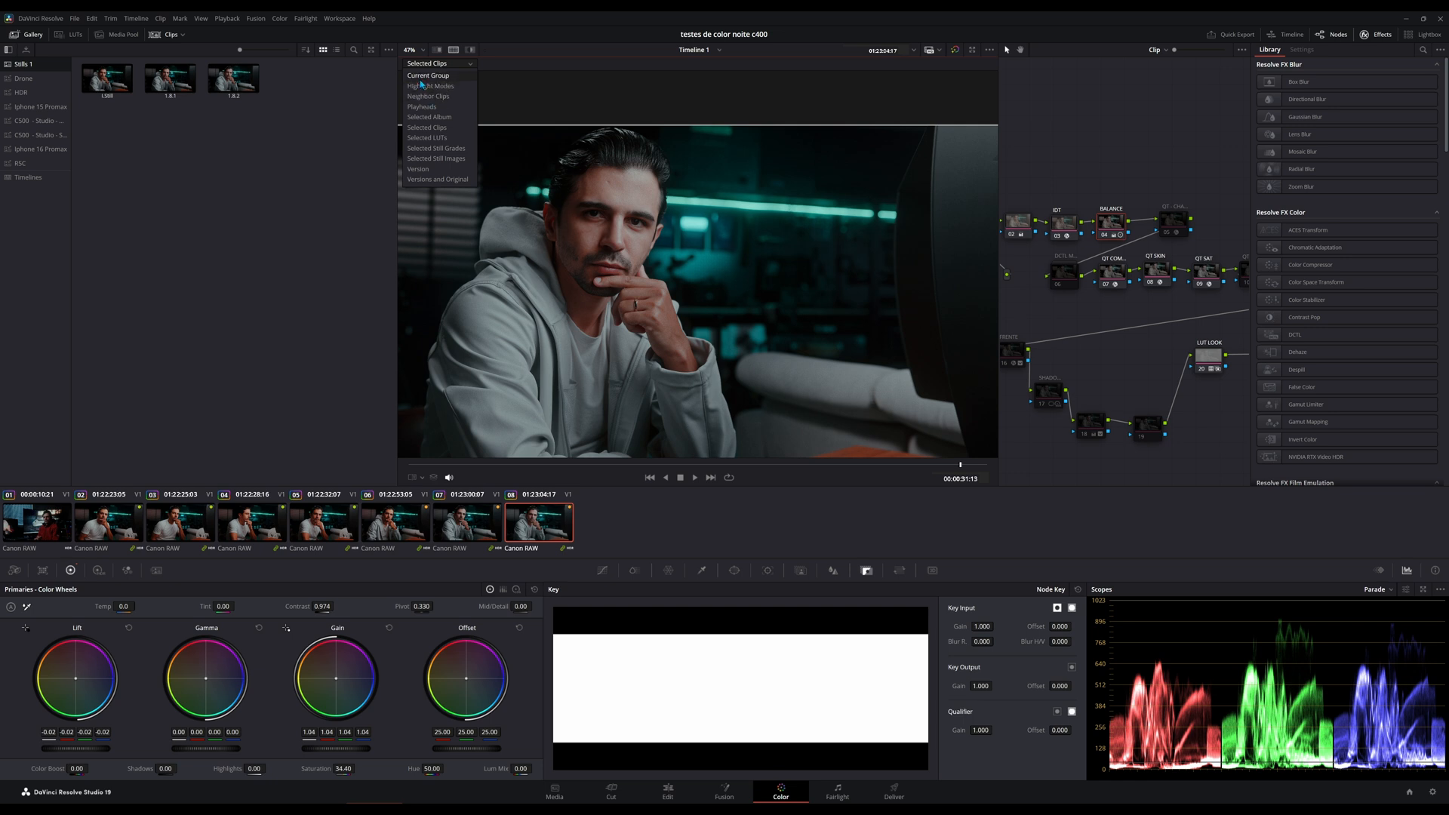
pyautogui.click(423, 97)
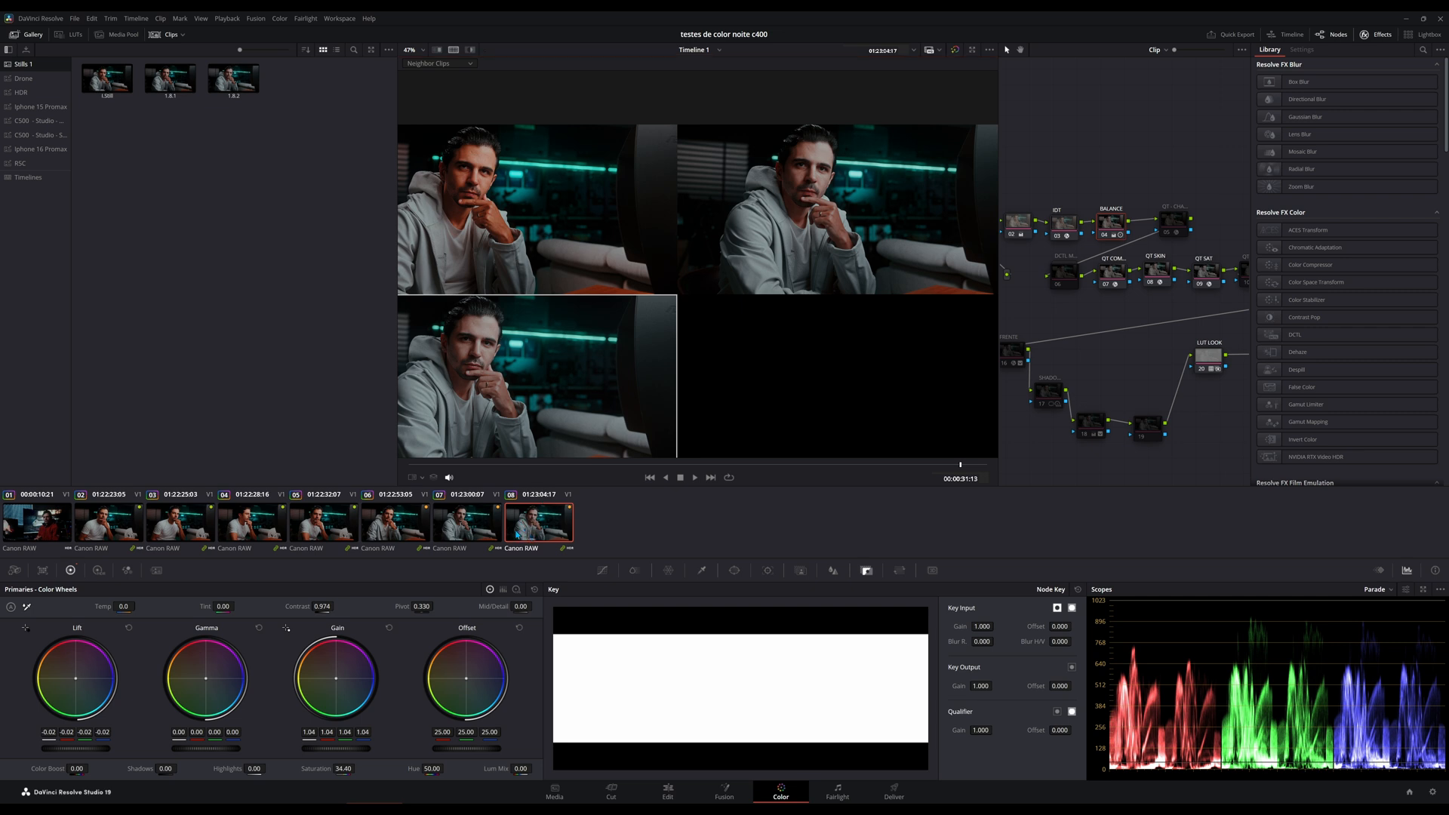
pyautogui.click(122, 533)
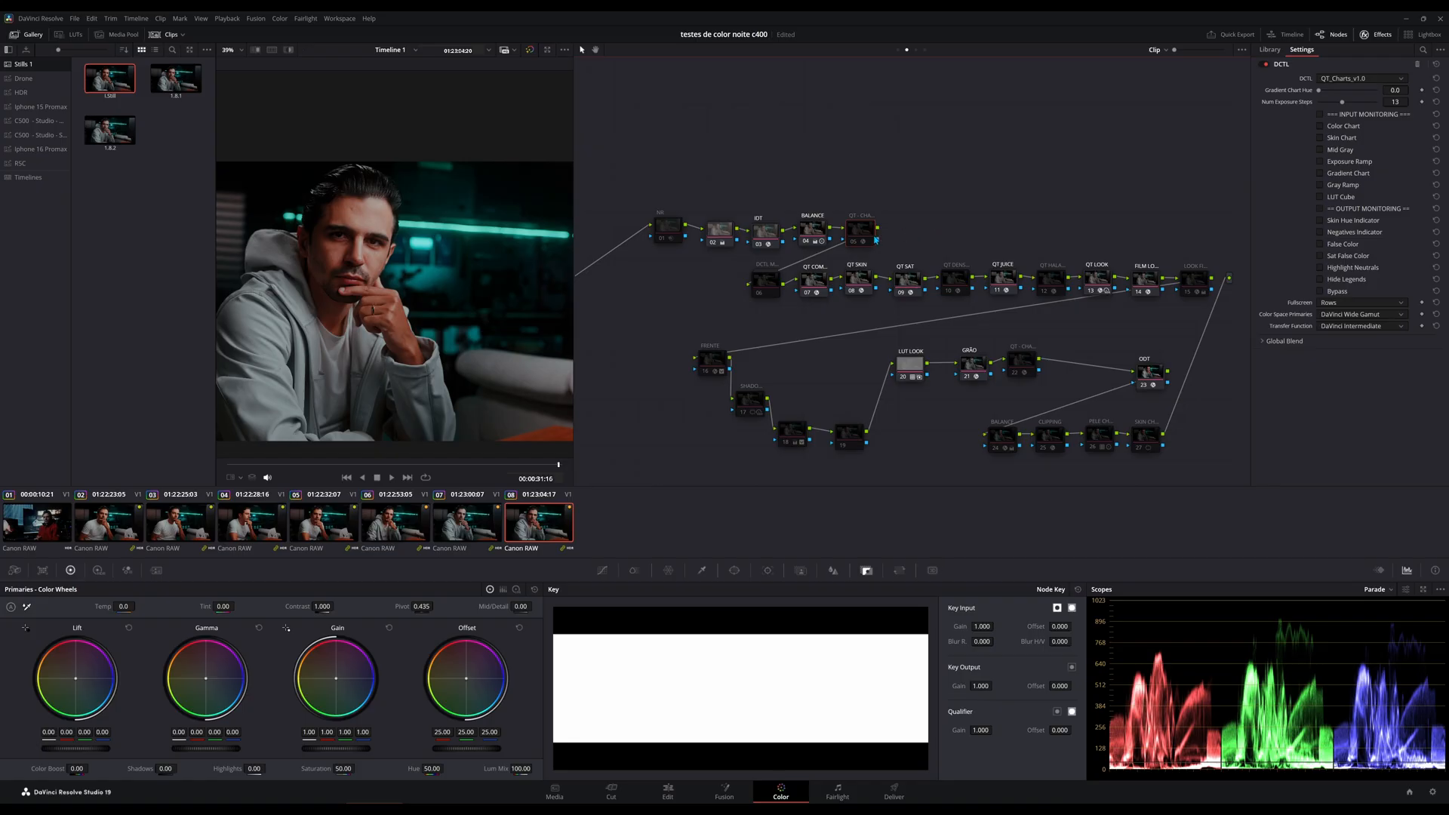
# Add a serial node after node 05 at the end of the upper row and show the effects library.
pyautogui.rightClick(864, 236)
pyautogui.moveTo(906, 283)
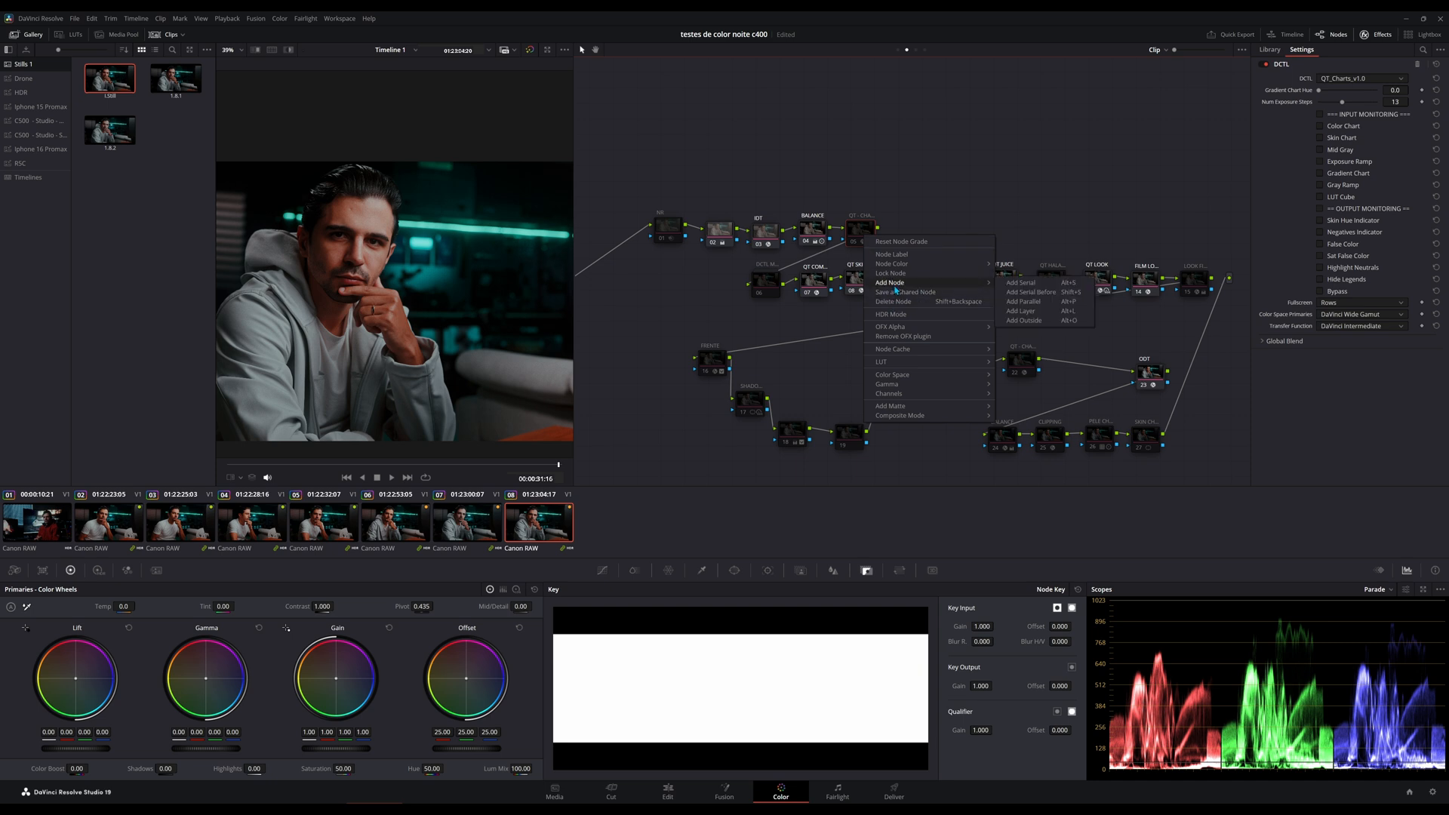
pyautogui.click(1018, 284)
pyautogui.click(1379, 36)
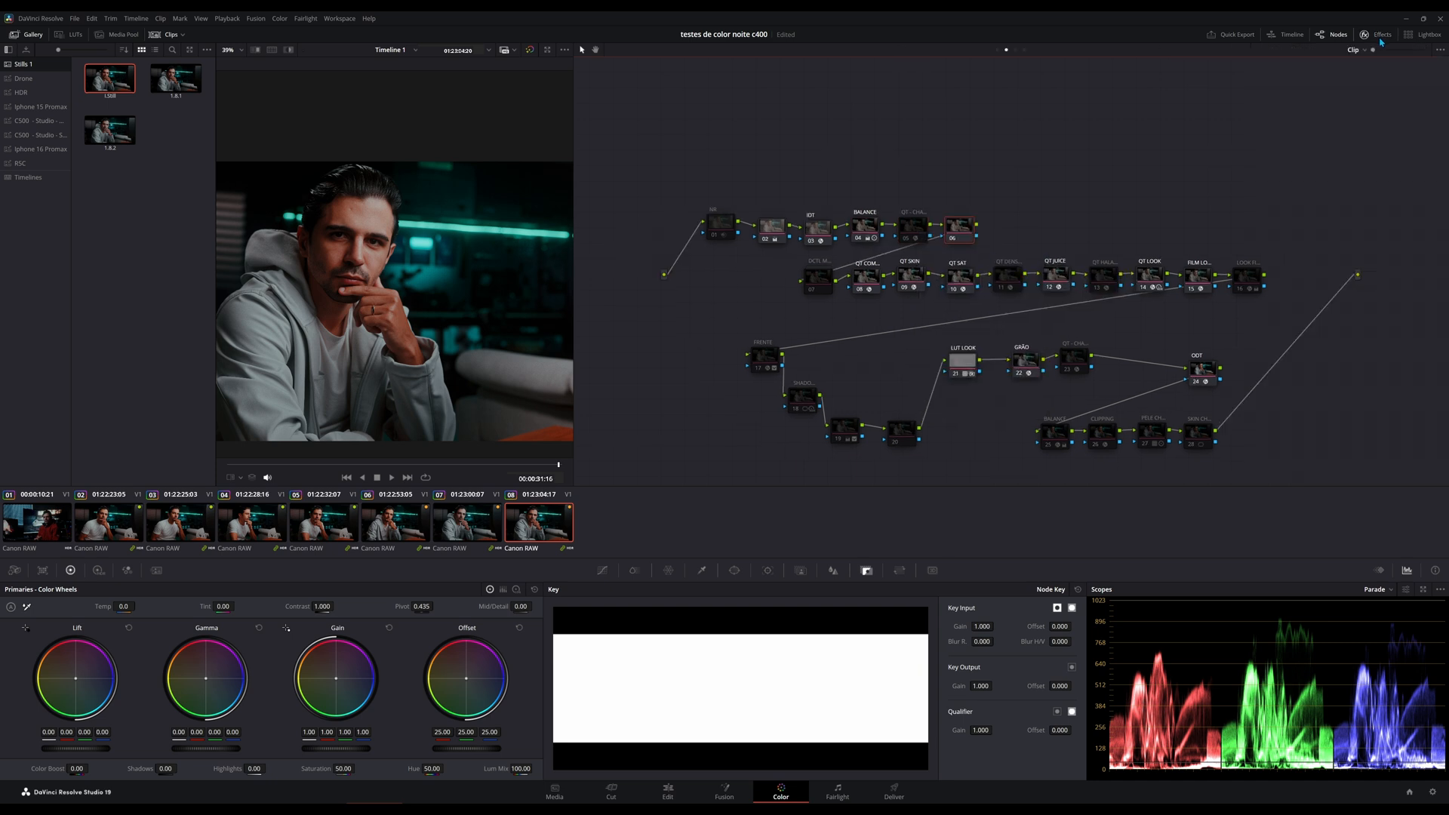
pyautogui.click(1383, 37)
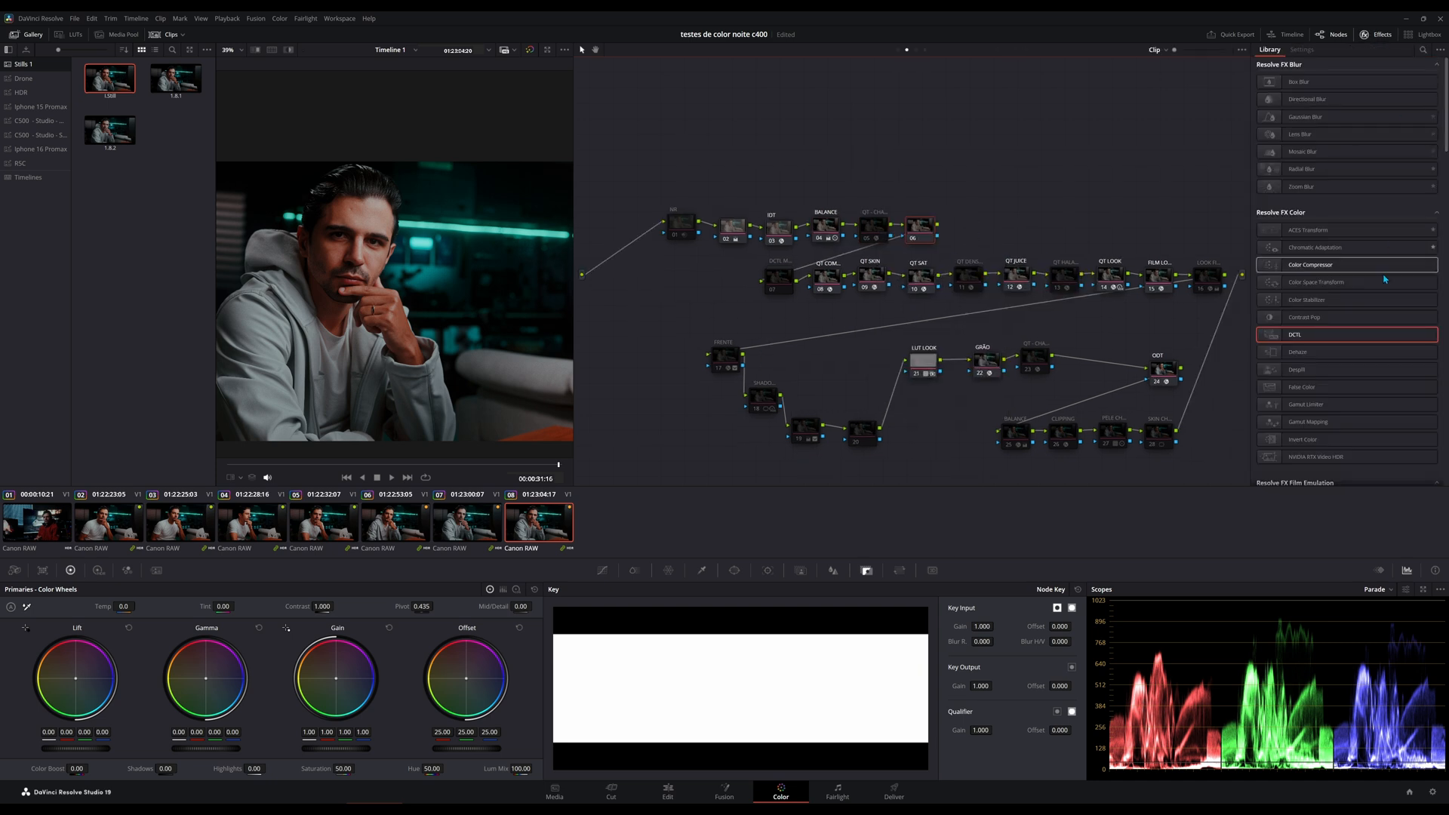
# Apply the DCTL effect to the new node 06 and open its list of available DCTLs.
pyautogui.moveTo(1319, 337); pyautogui.dragTo(923, 233)
pyautogui.click(1346, 78)
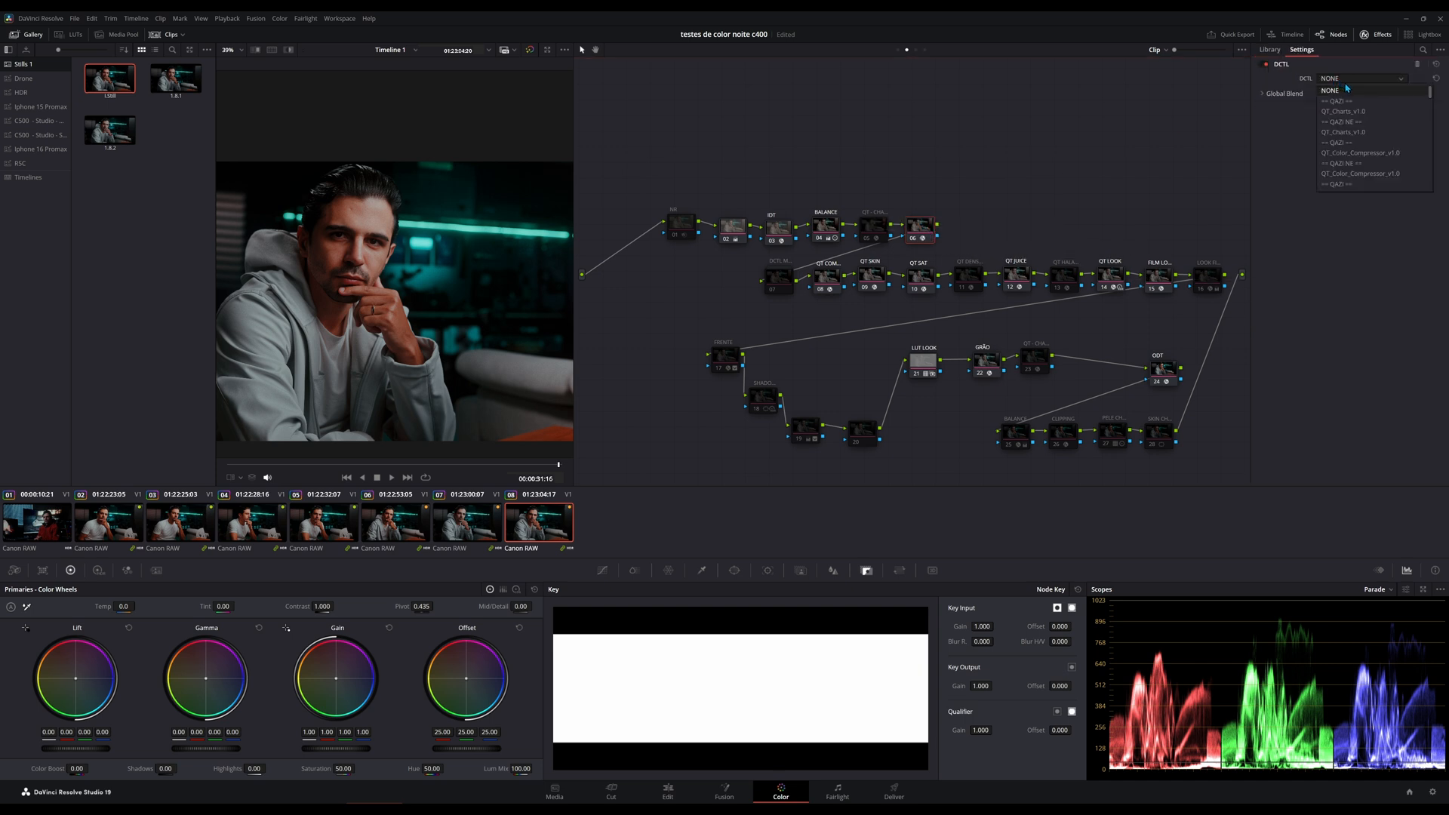
# Close the DCTL list without choosing one and delete the added node 06.
pyautogui.click(1034, 245)
pyautogui.hotkey('ctrl', 'd')
pyautogui.press('Delete')
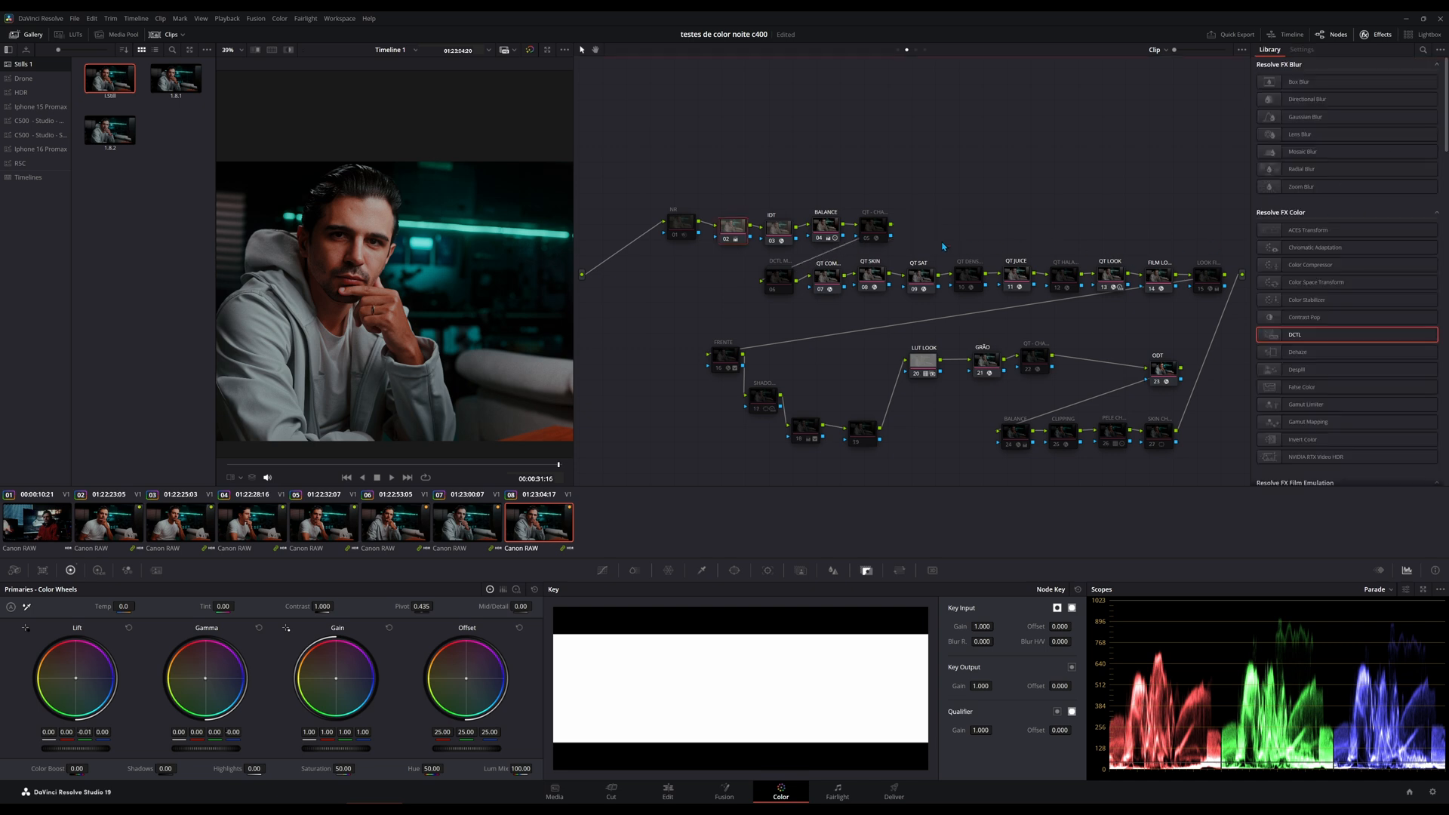
# Show the QT JUICE node's DCTL settings and save the project.
pyautogui.click(1015, 279)
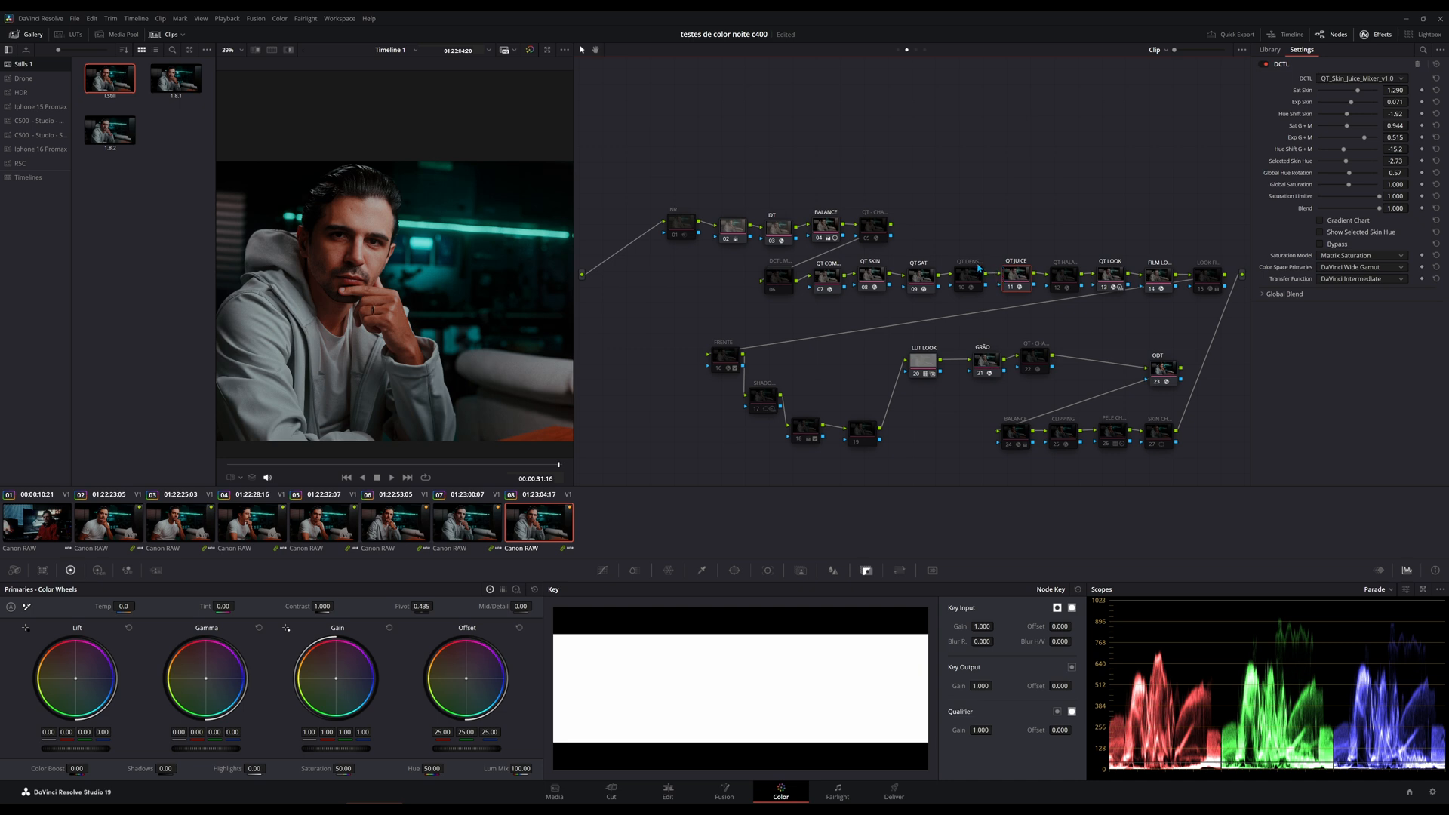
pyautogui.hotkey('ctrl', 's')
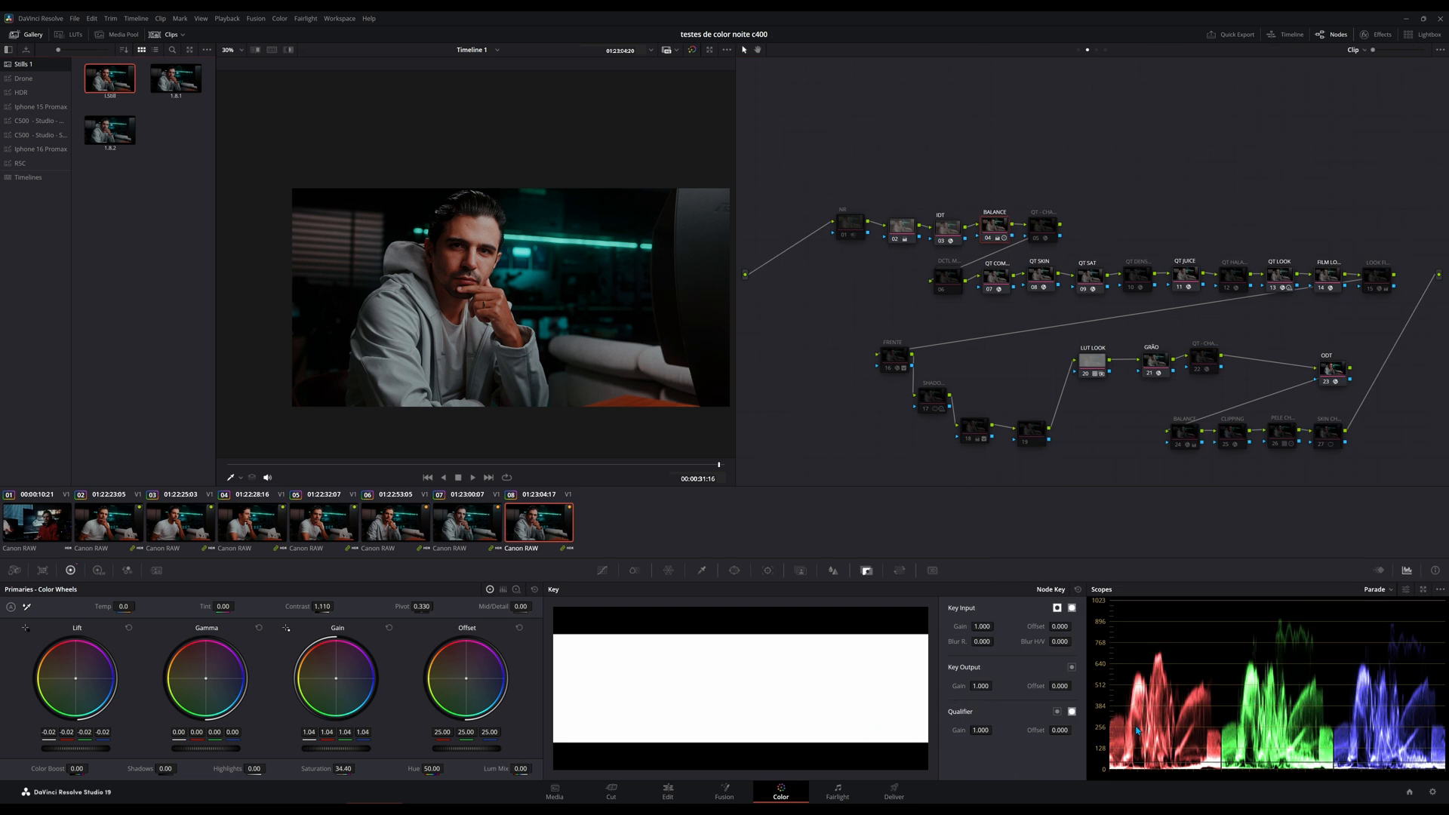
# Expand the video scopes into a floating window.
pyautogui.click(1423, 590)
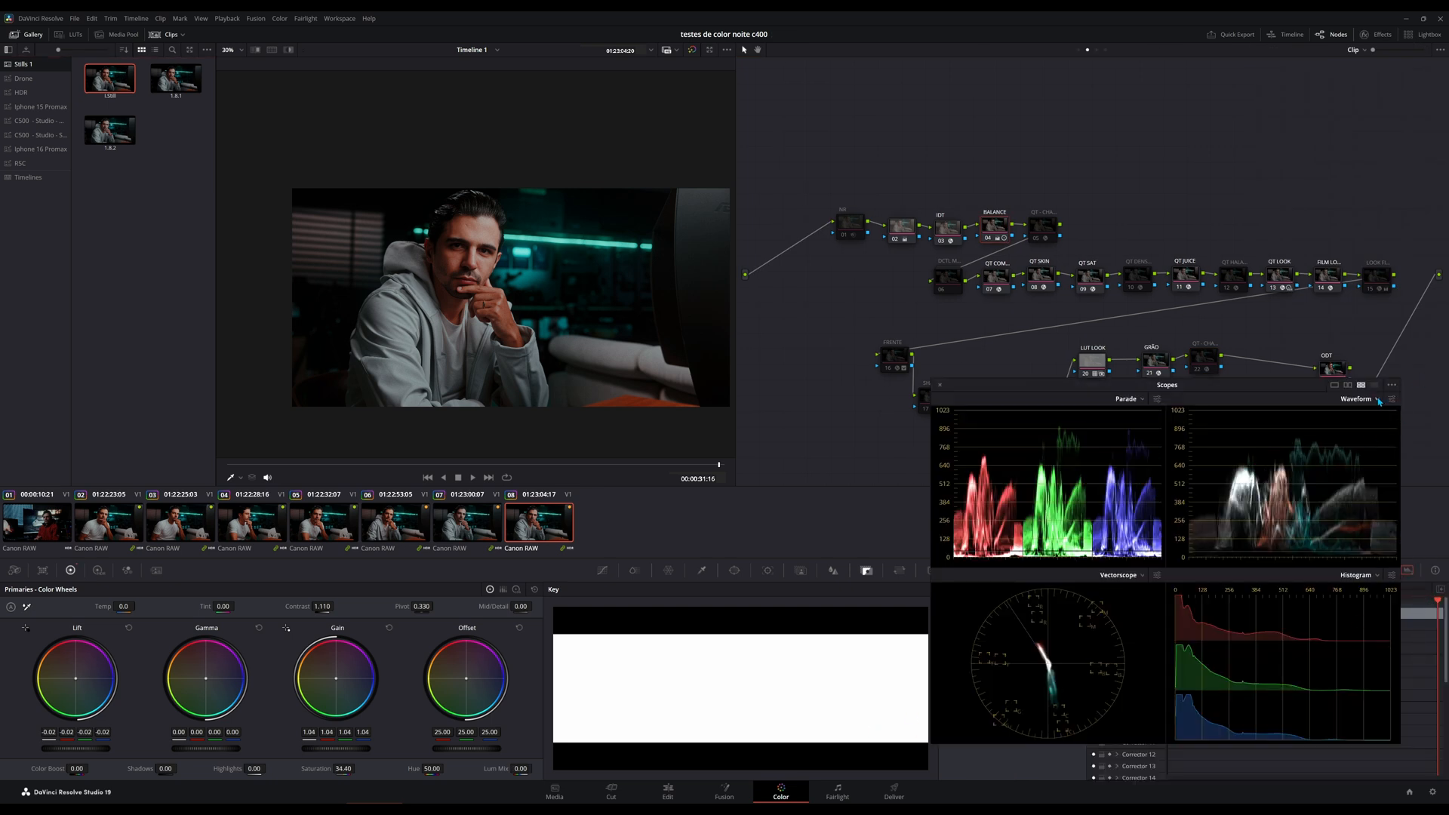
# Compare the one-, two- and four-scope layouts of the floating scopes window, ending with the four-scope layout.
pyautogui.click(1348, 385)
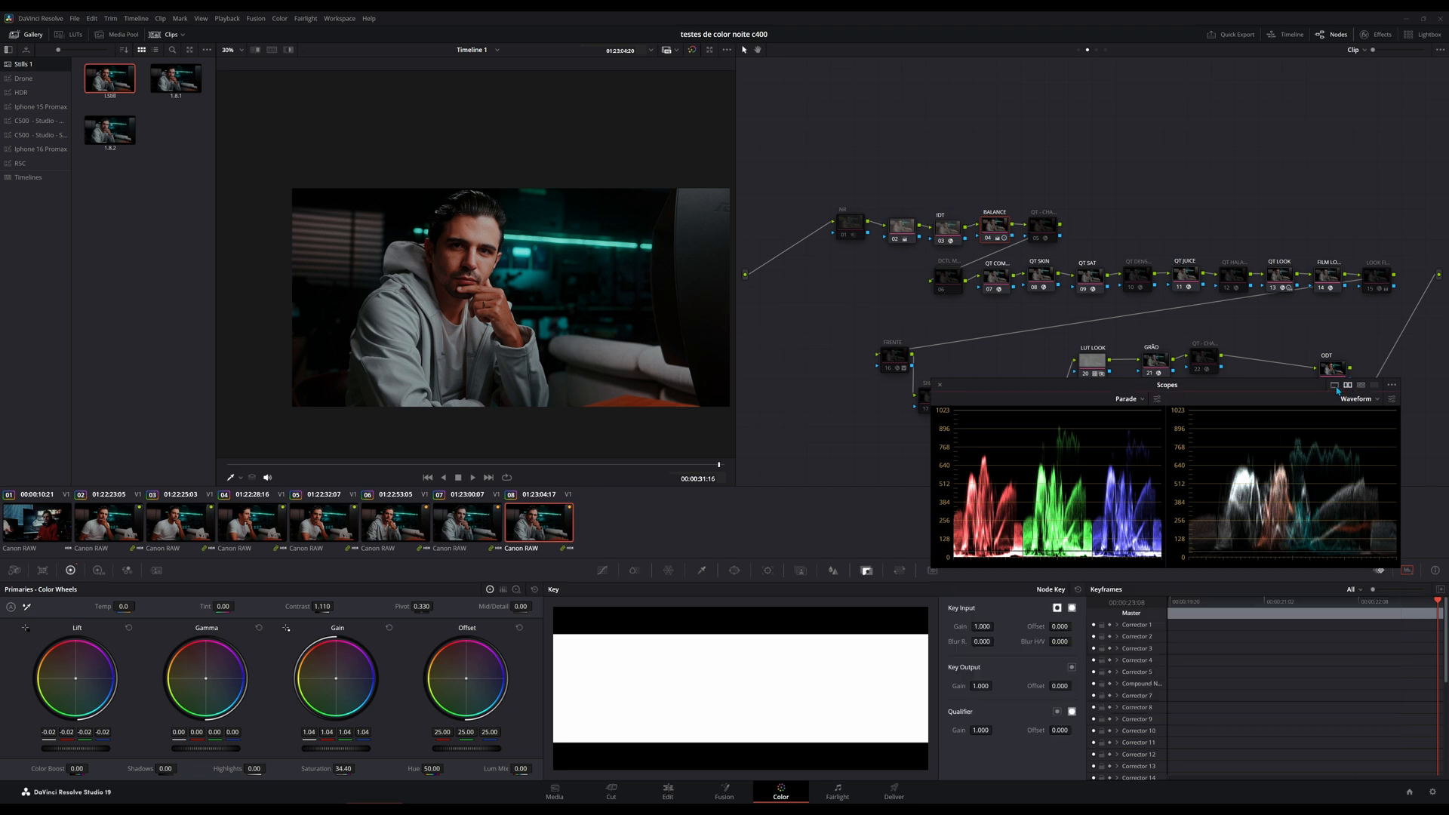
pyautogui.click(1335, 385)
pyautogui.click(1361, 384)
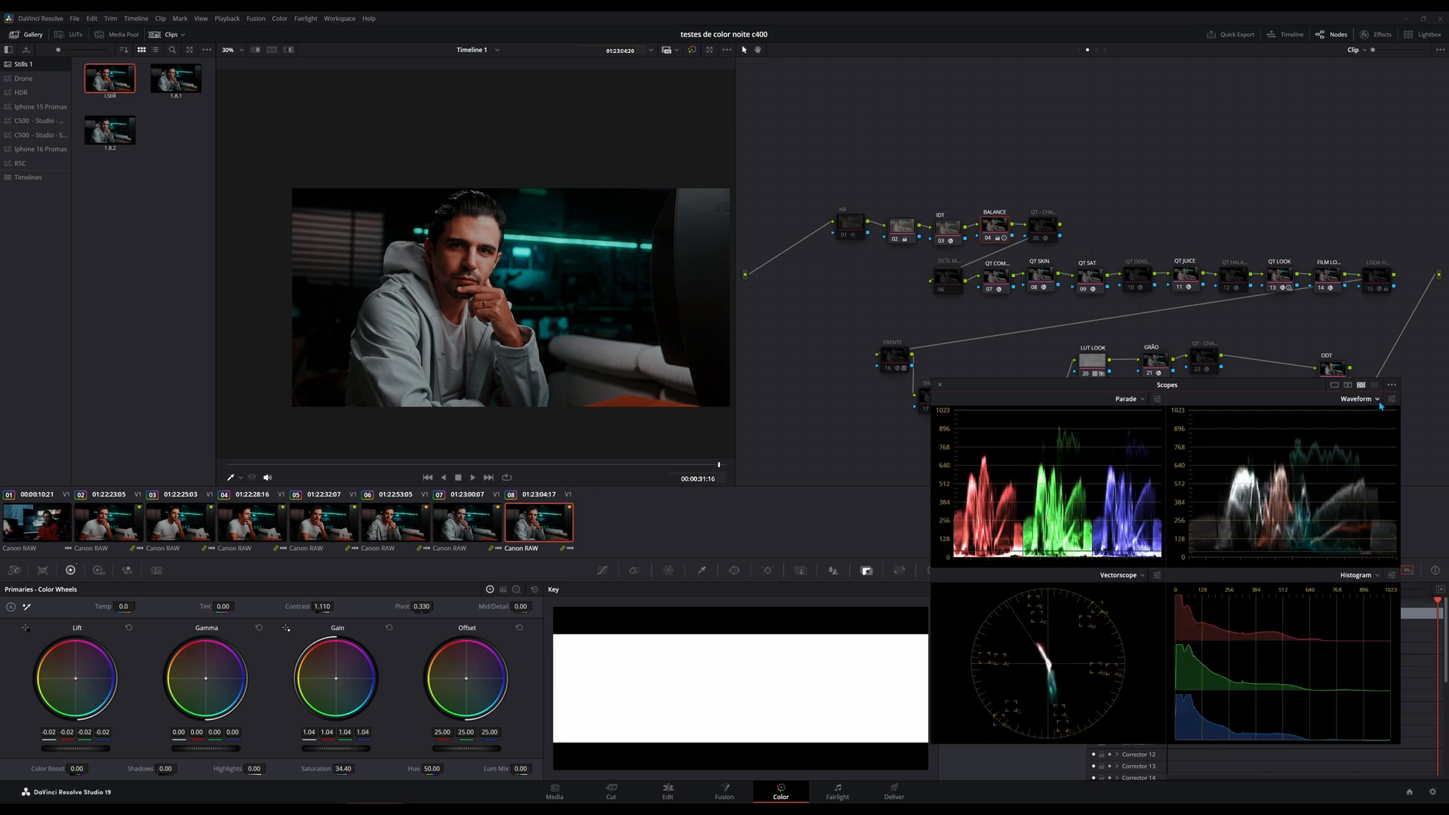
pyautogui.click(1348, 384)
pyautogui.click(1361, 385)
# Close the floating scopes window and review the General system preferences, leaving them without saving changes.
pyautogui.click(1391, 384)
pyautogui.moveTo(1392, 401)
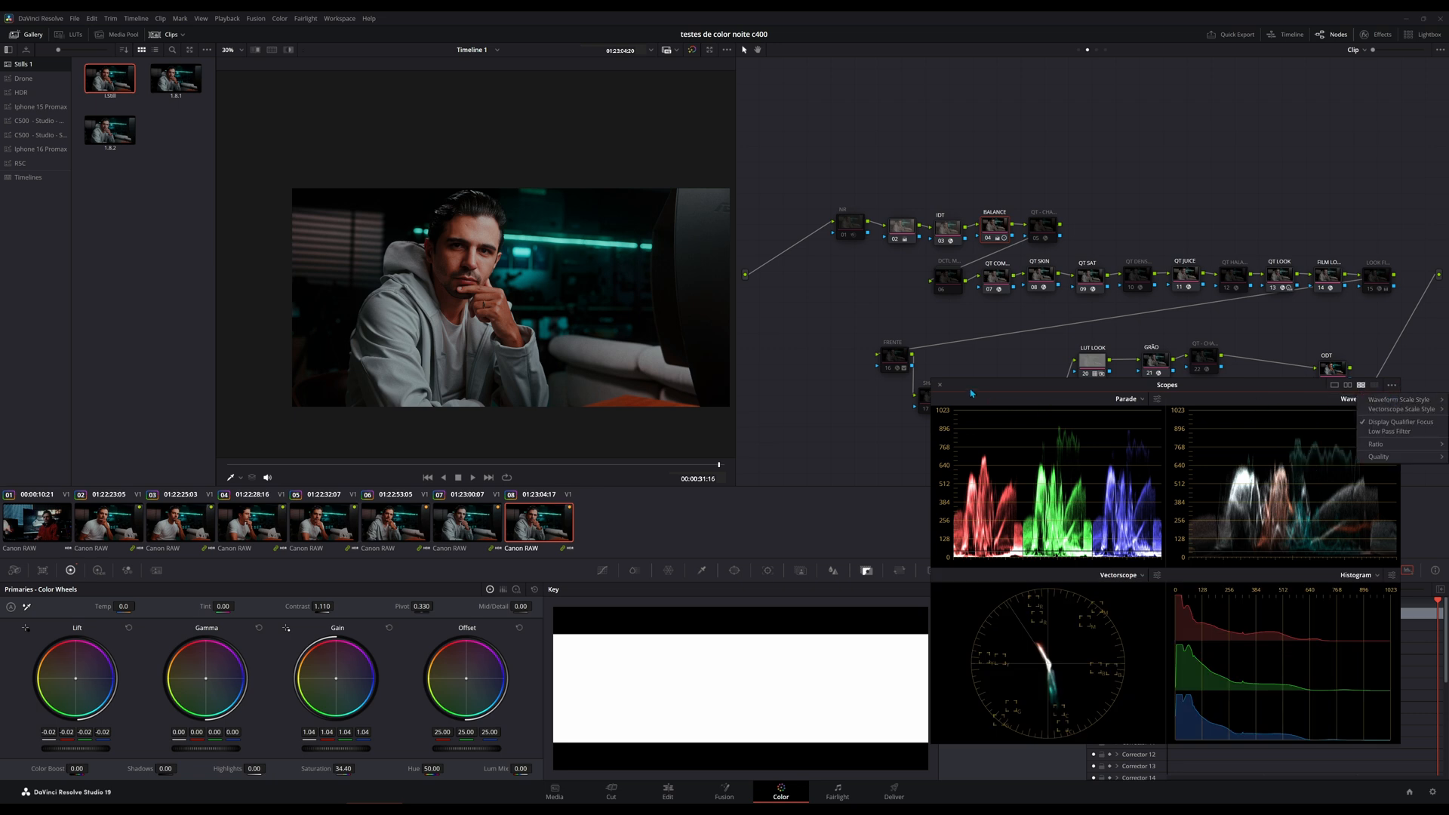
pyautogui.click(941, 387)
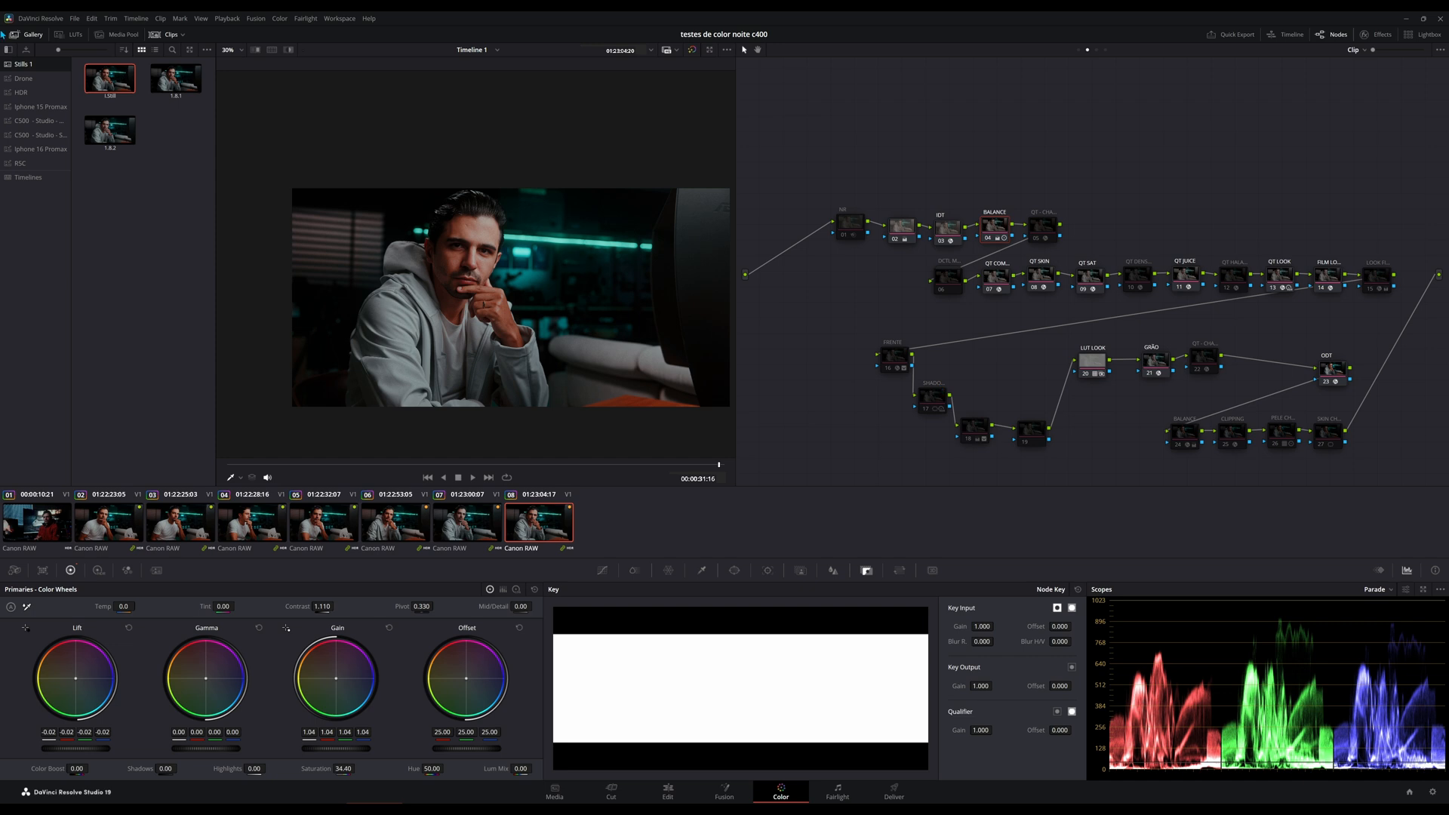
pyautogui.click(42, 20)
pyautogui.click(52, 65)
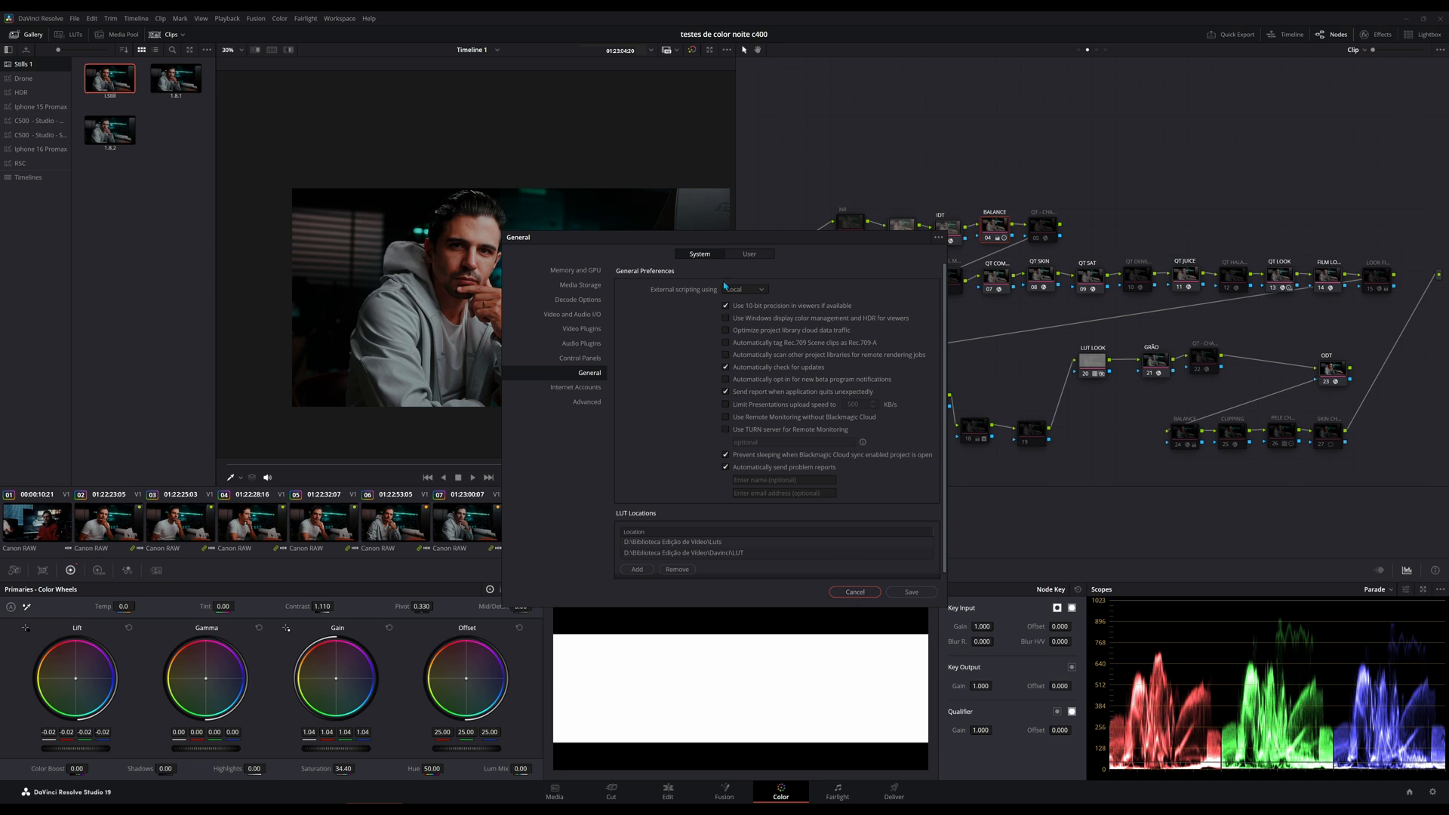
pyautogui.click(855, 592)
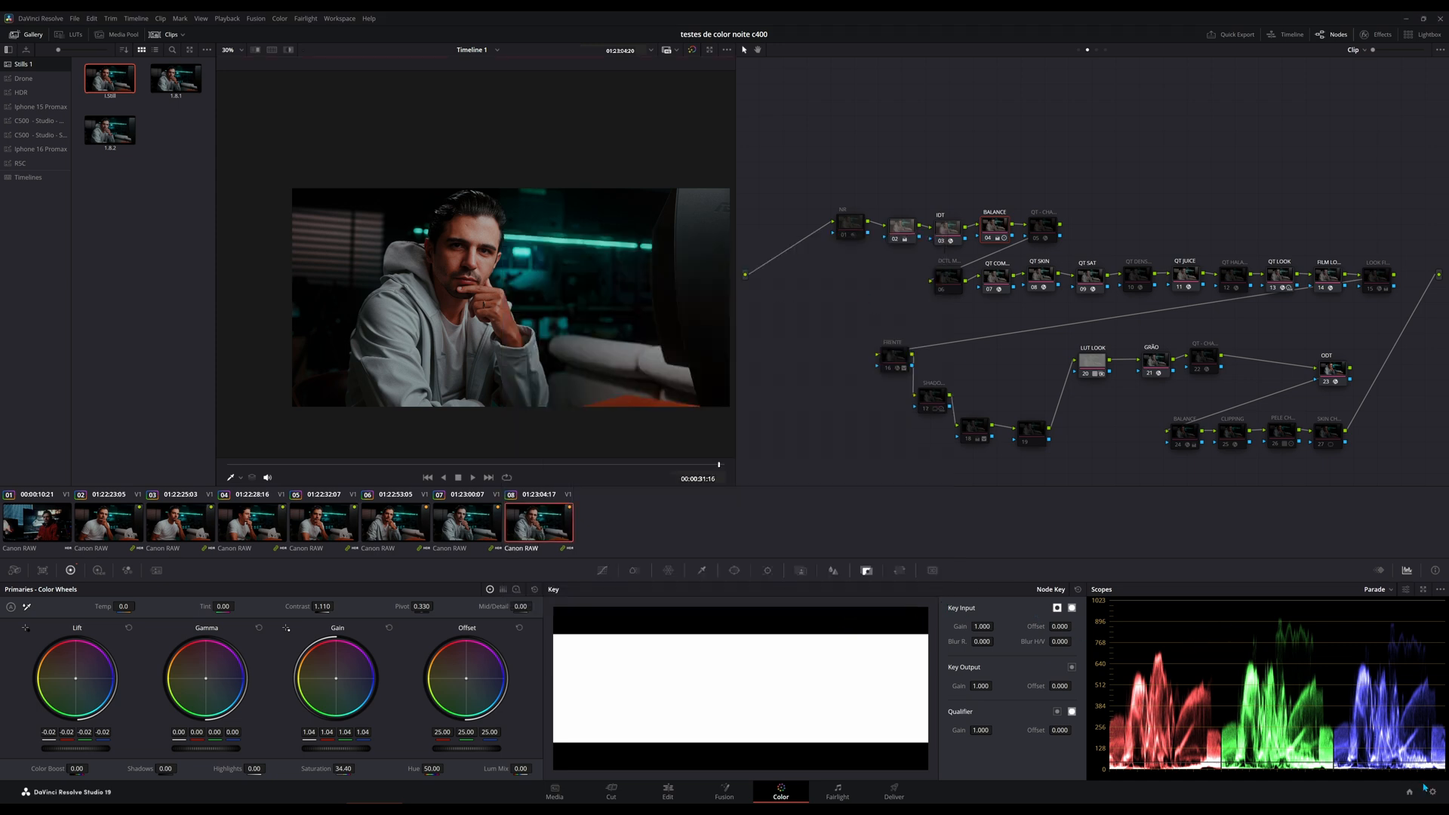
# Expand the scopes into the floating window again and review the Waveform Scale Style choices and other display options.
pyautogui.click(1422, 589)
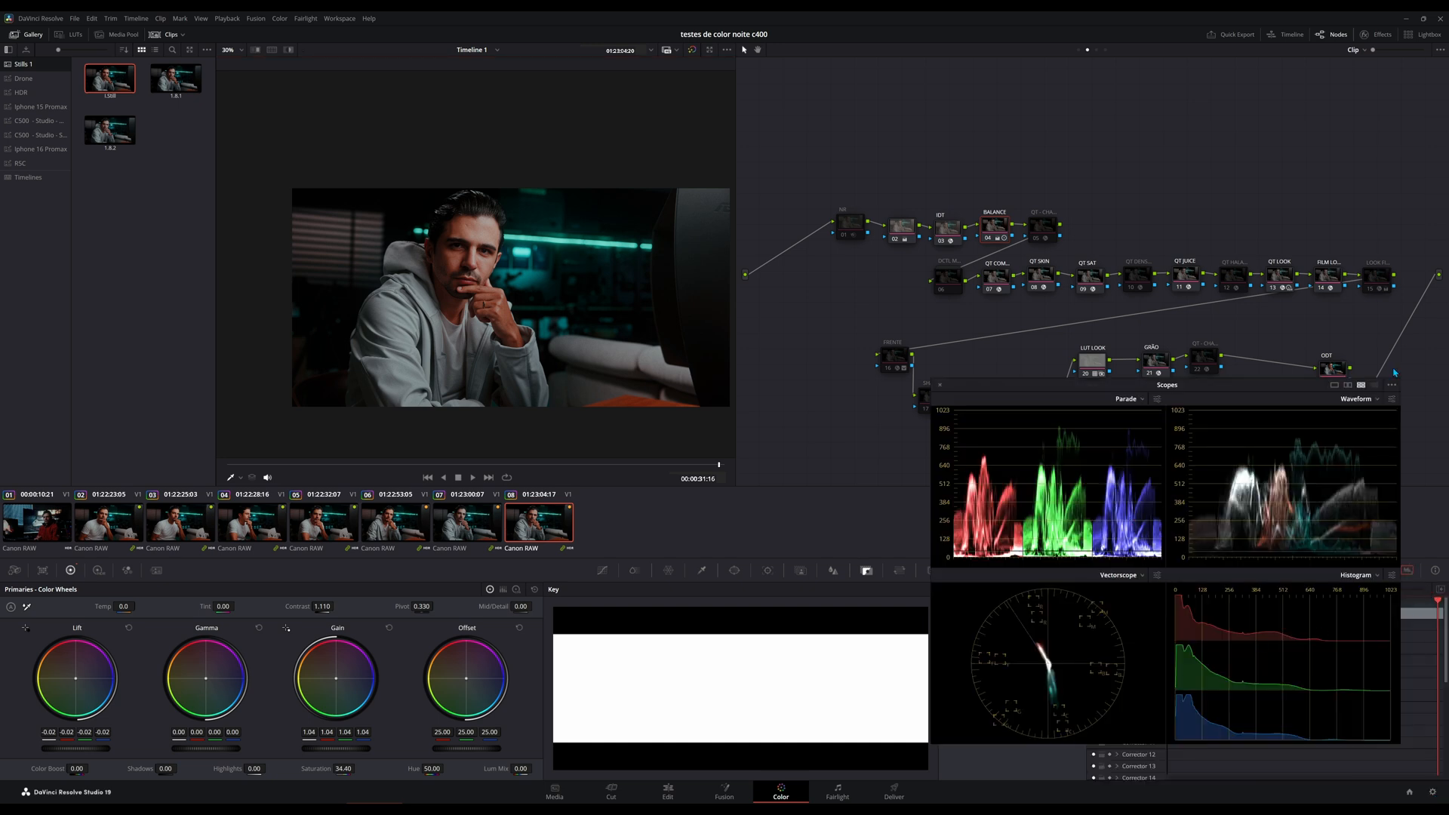
pyautogui.click(1392, 386)
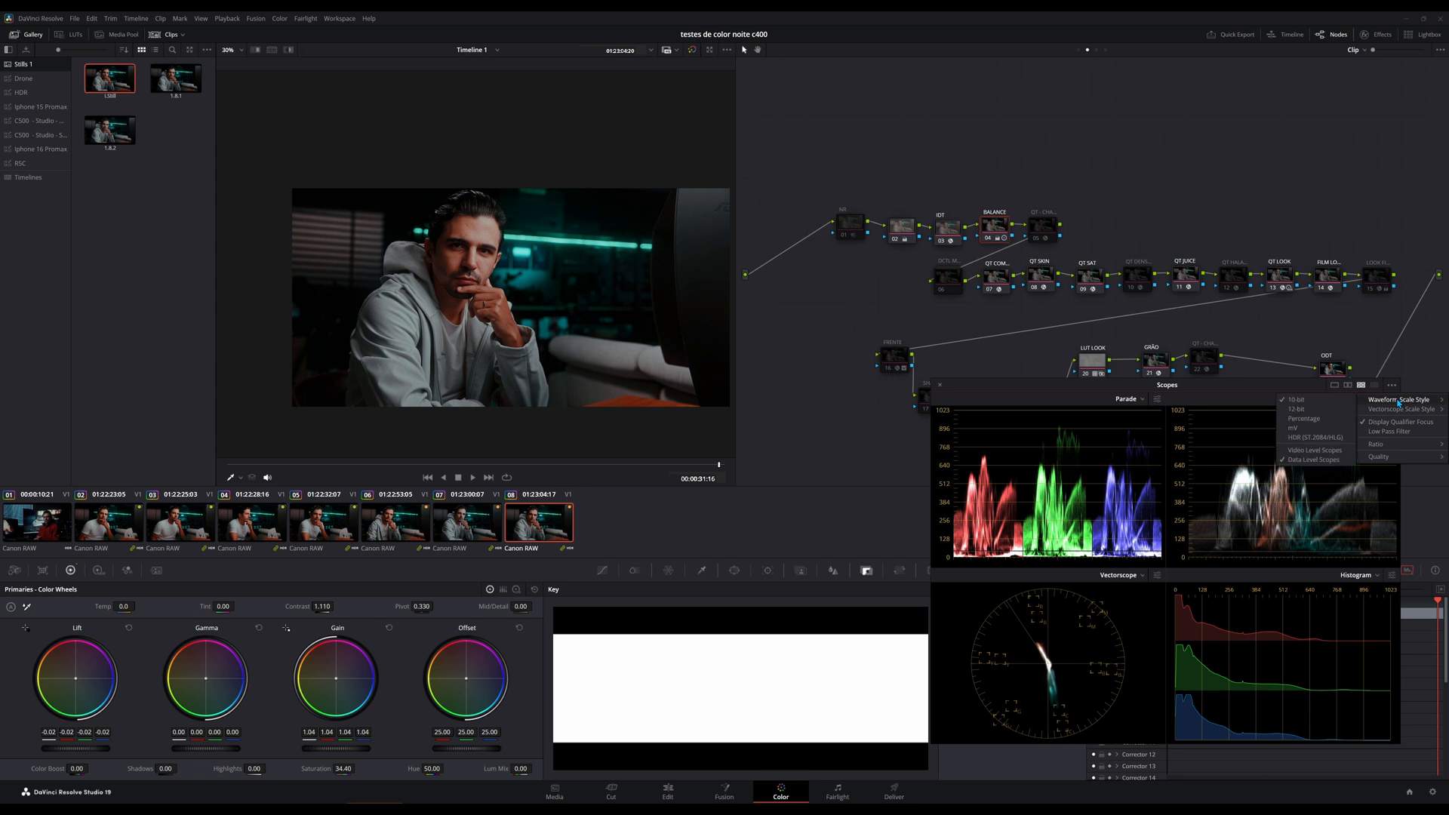
pyautogui.moveTo(1390, 412)
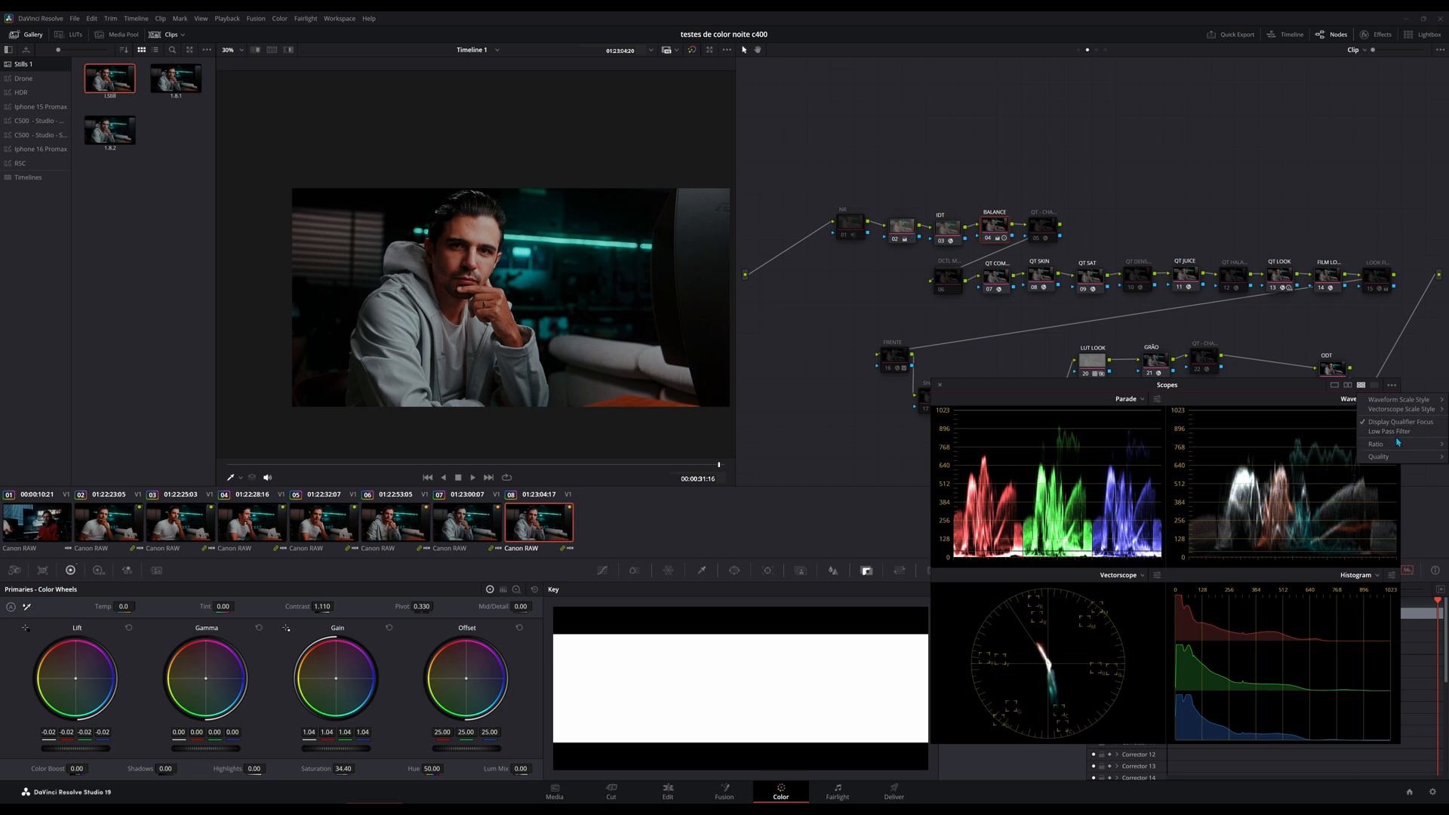
pyautogui.moveTo(1396, 450)
pyautogui.press('Escape')
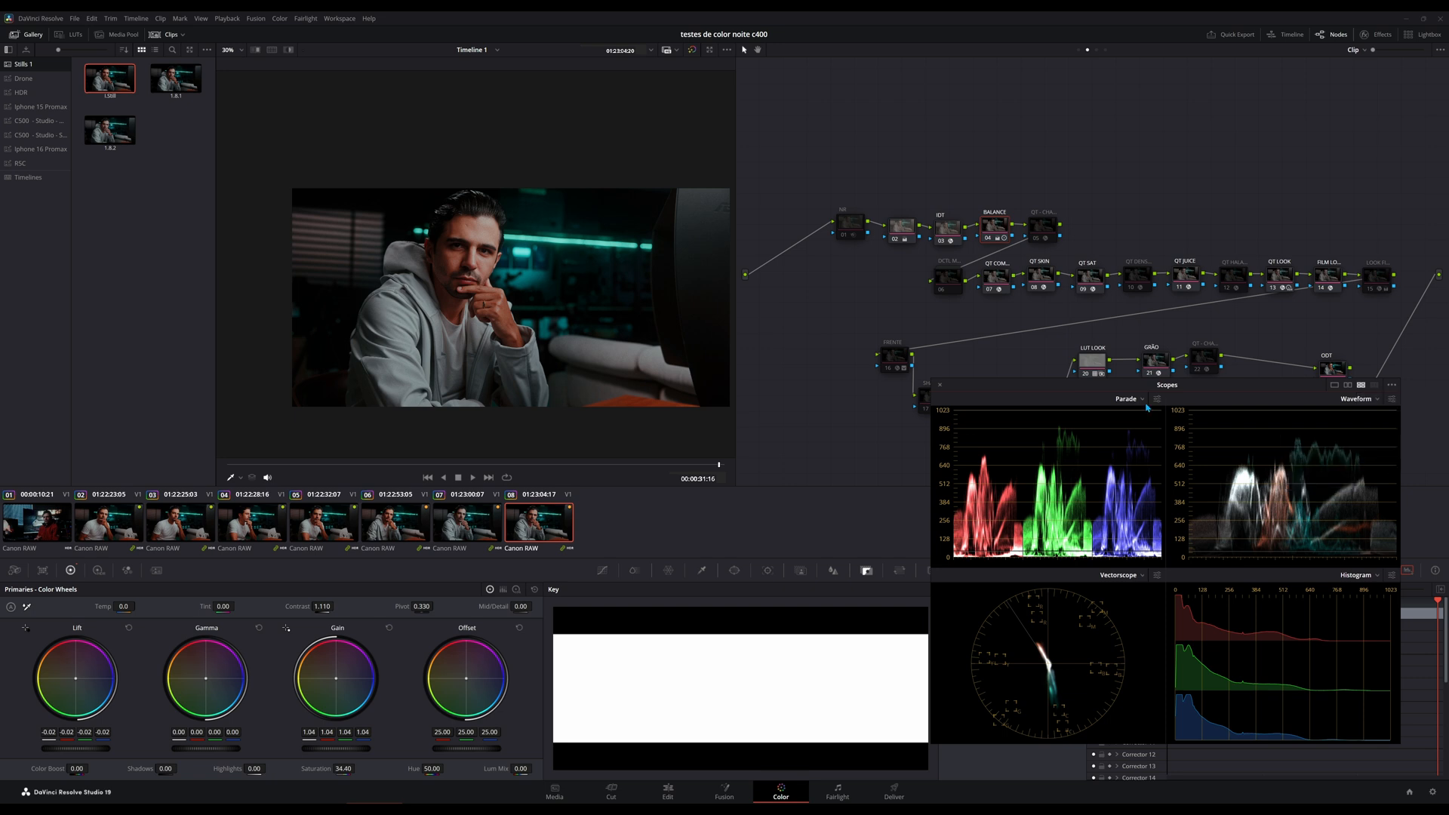
# Review the available scope types and the display settings of the Parade scope.
pyautogui.click(1142, 399)
pyautogui.click(1091, 408)
pyautogui.click(1156, 399)
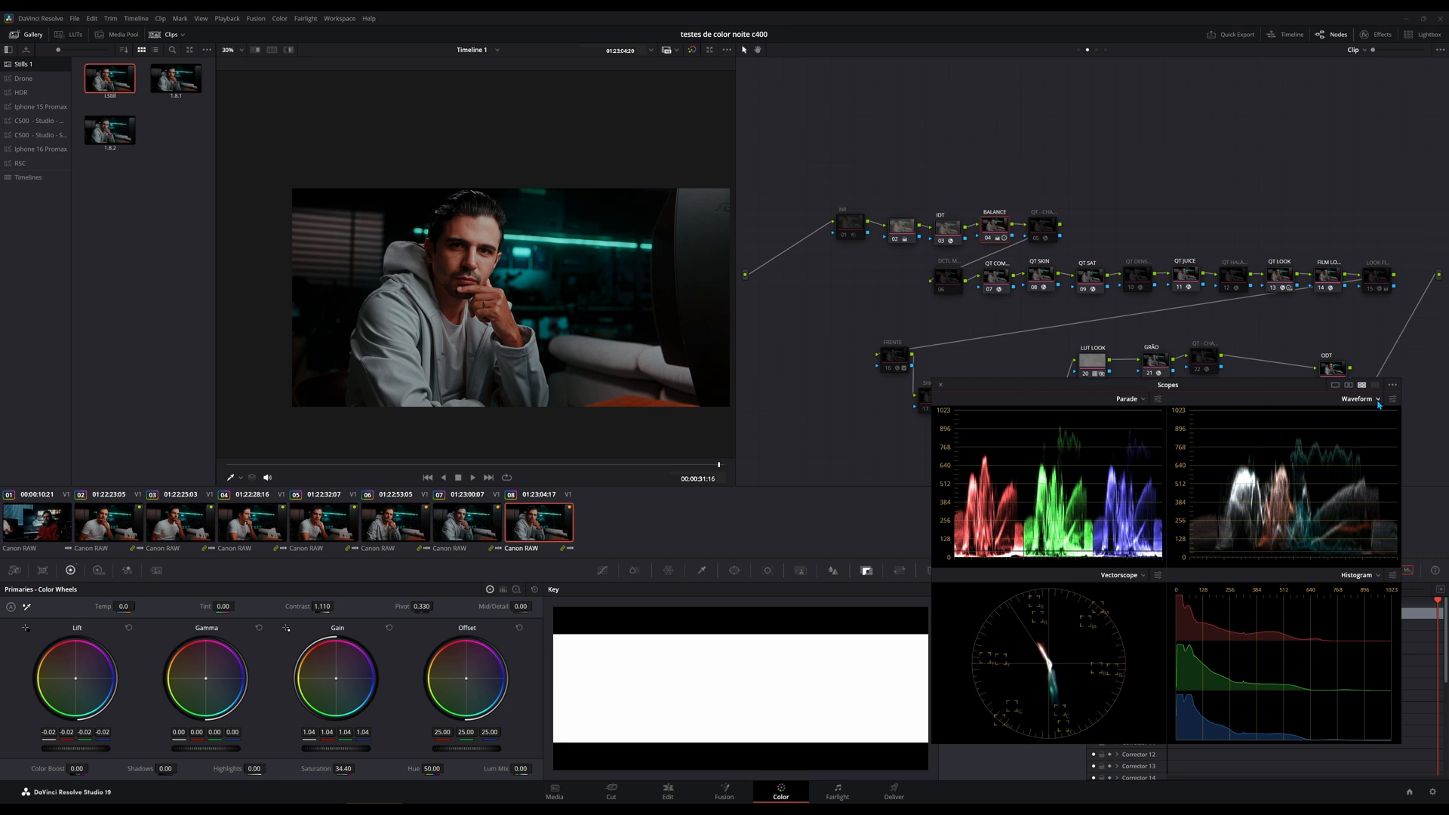
# Review the Waveform scope's type list, Colorize and reference-level settings, and inspect its trace up close.
pyautogui.click(1378, 399)
pyautogui.click(1396, 405)
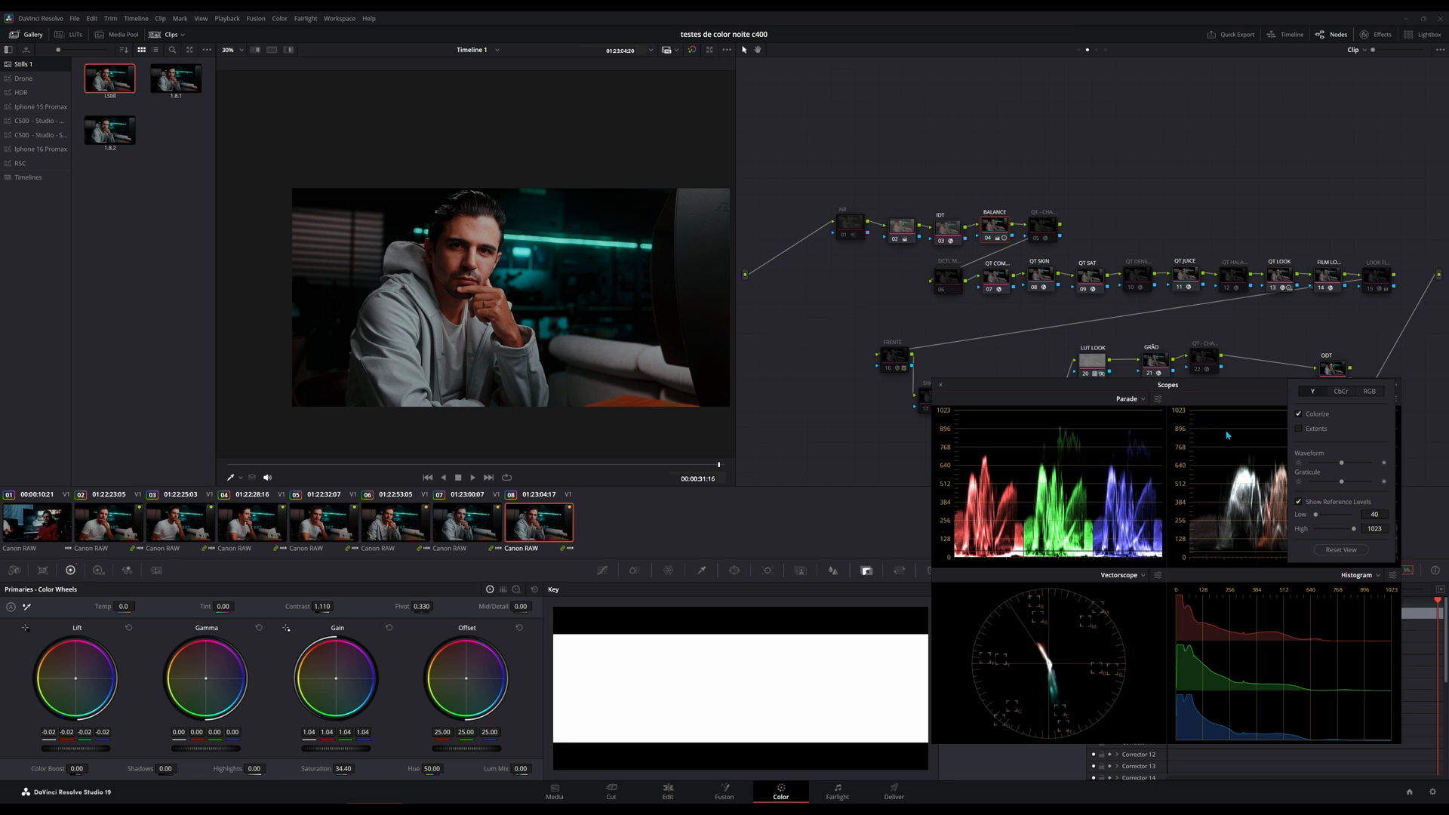
pyautogui.click(1234, 512)
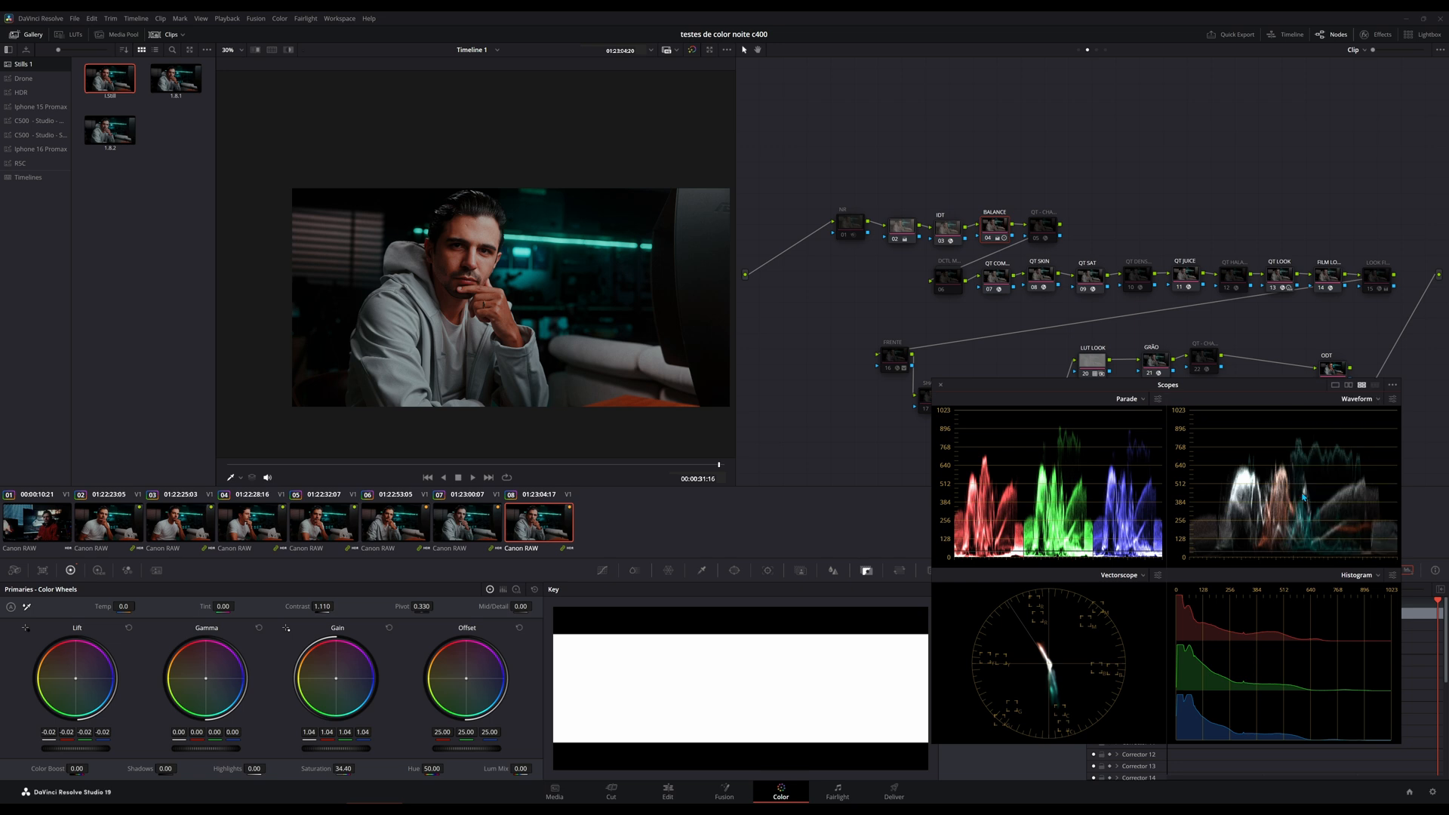
pyautogui.scroll(2, 1291, 510)
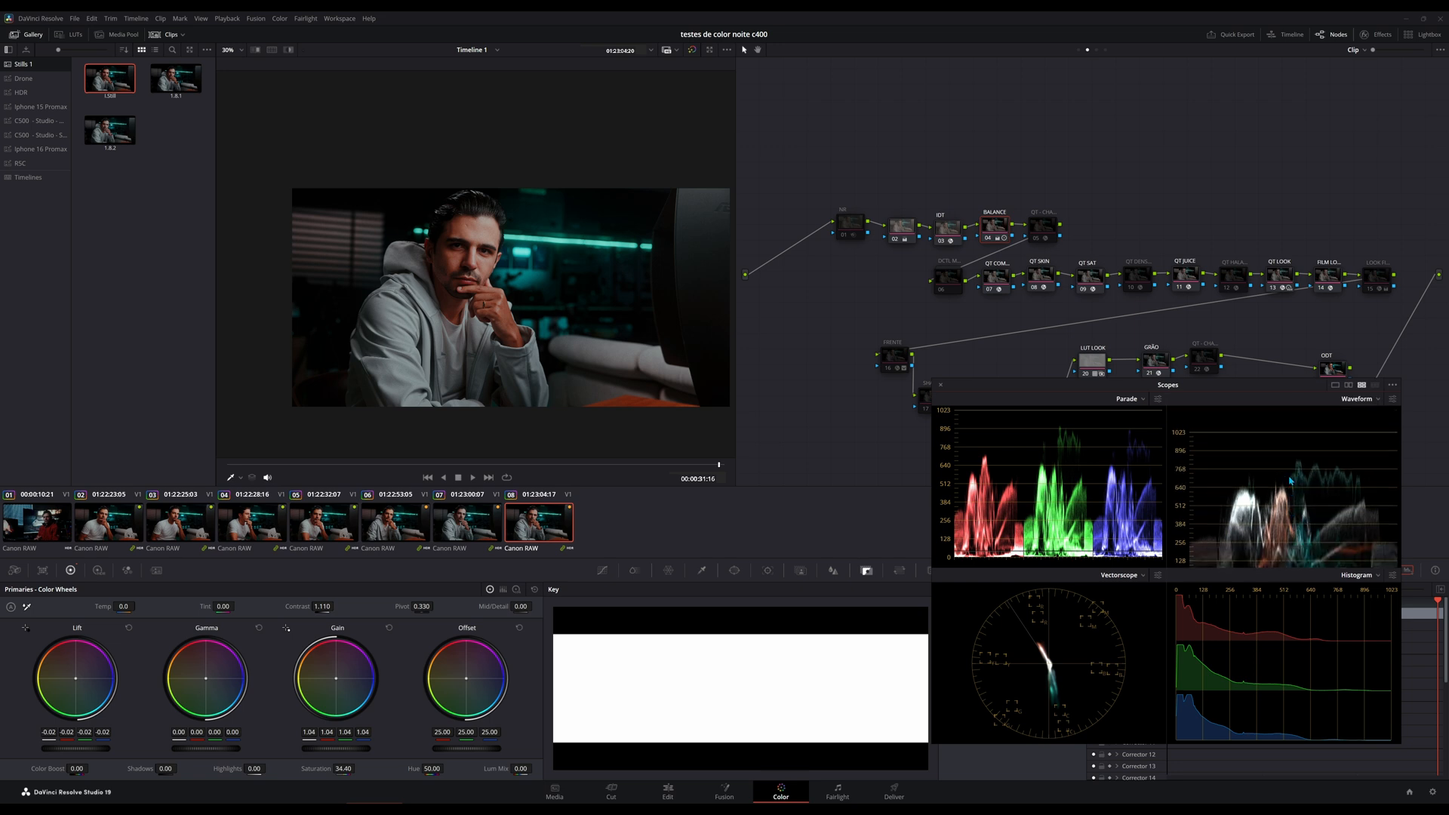
pyautogui.scroll(-2, 1290, 487)
pyautogui.scroll(-1, 1294, 492)
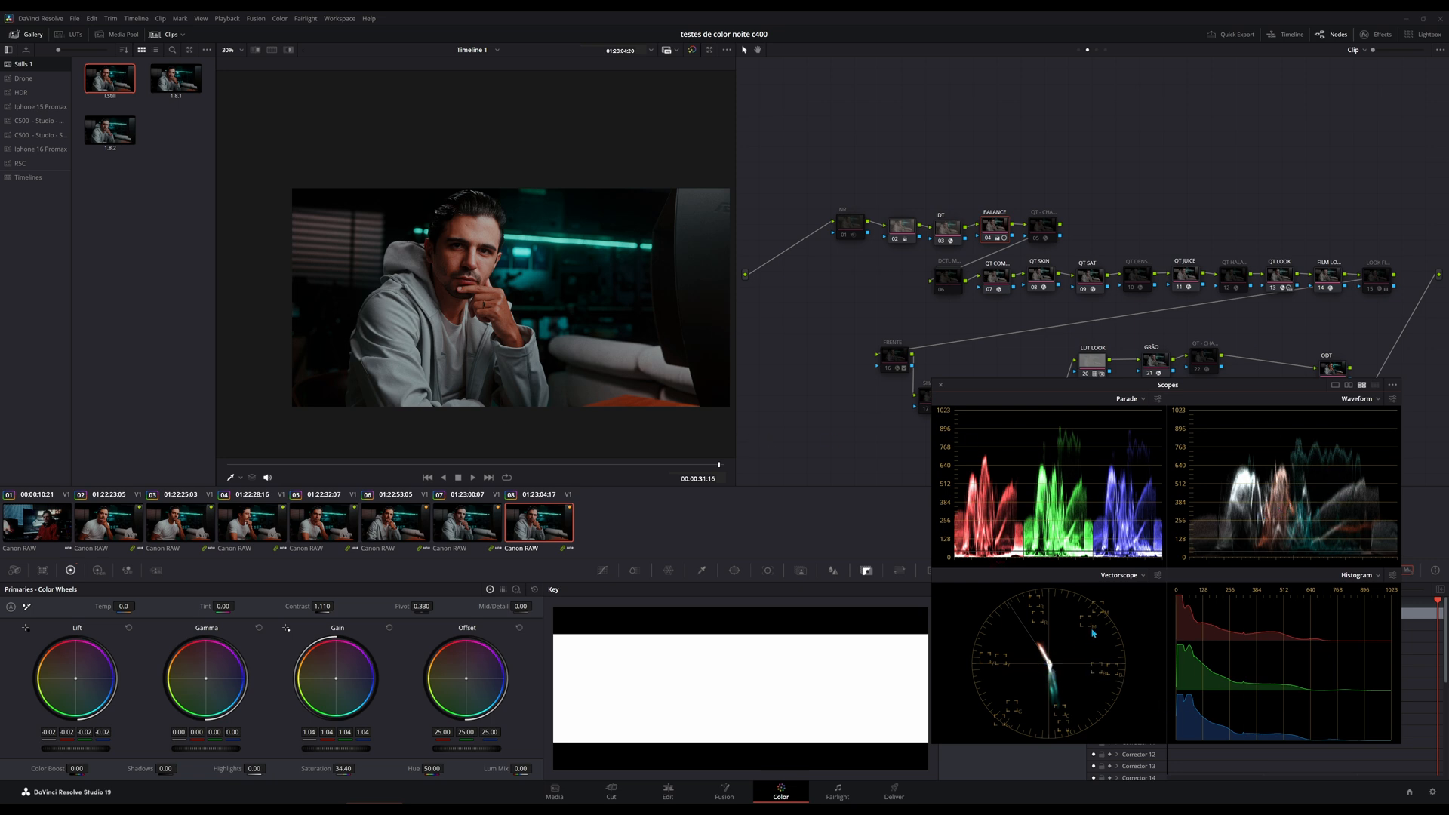
# Compare the vectorscope's Low, Mid and High tonal ranges, ending on All.
pyautogui.click(1157, 576)
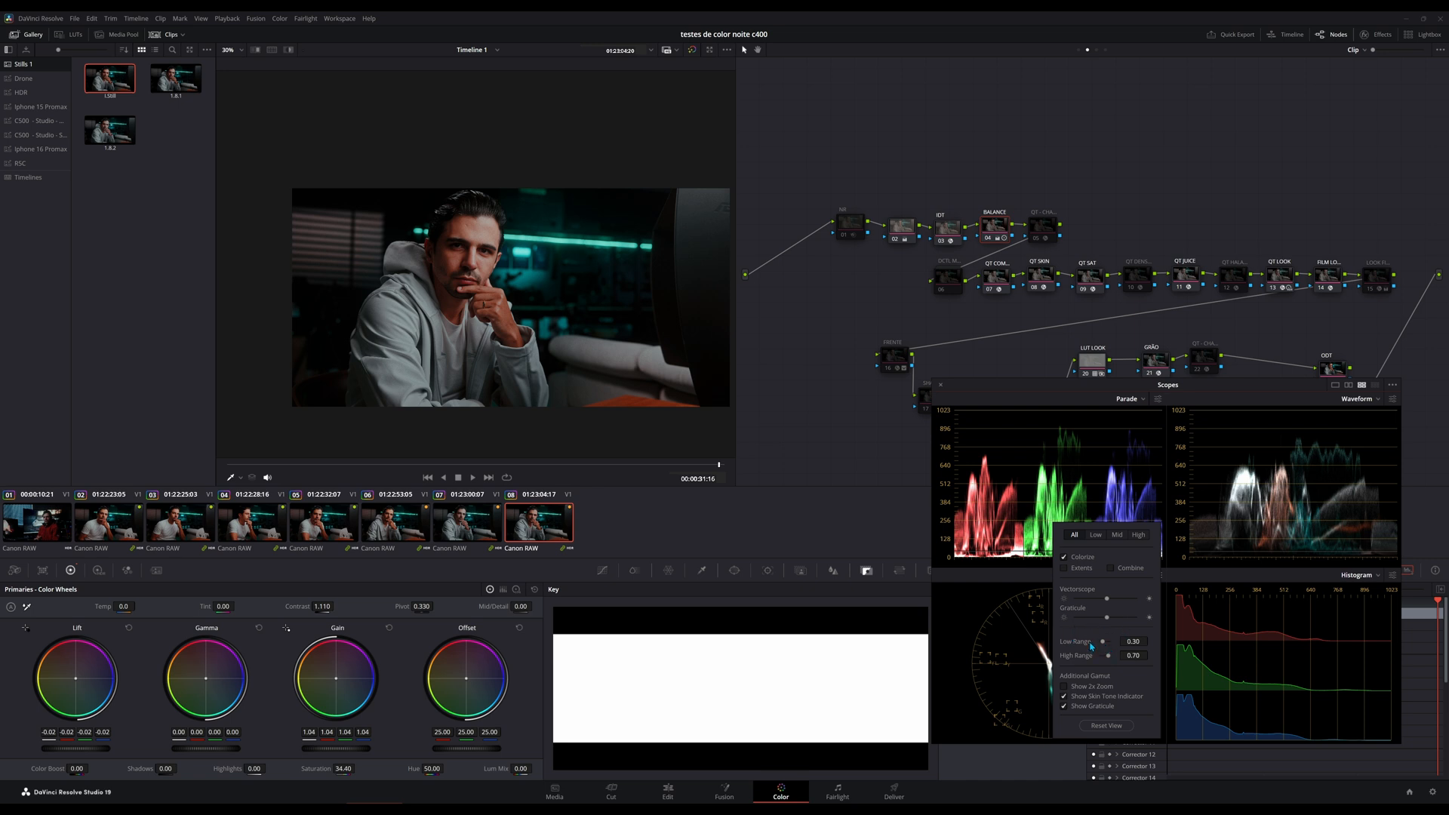
pyautogui.click(1098, 538)
pyautogui.click(1116, 537)
pyautogui.click(1137, 538)
pyautogui.click(1124, 537)
pyautogui.click(1096, 535)
pyautogui.click(1075, 537)
pyautogui.click(1009, 629)
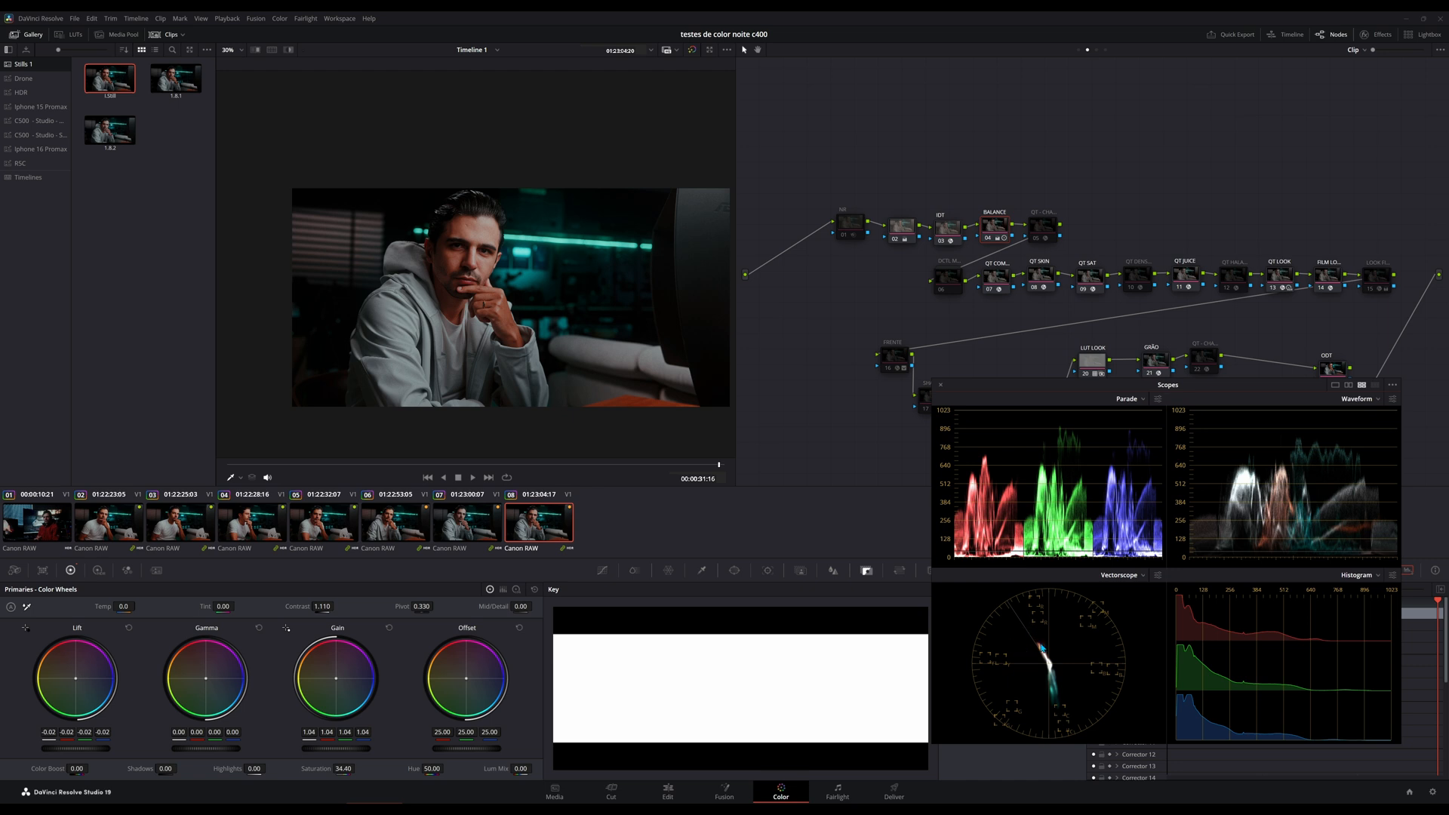
# Review the Histogram's scope-type list and its RGB, gain and reference-level settings.
pyautogui.click(1377, 577)
pyautogui.click(1377, 577)
pyautogui.click(1392, 575)
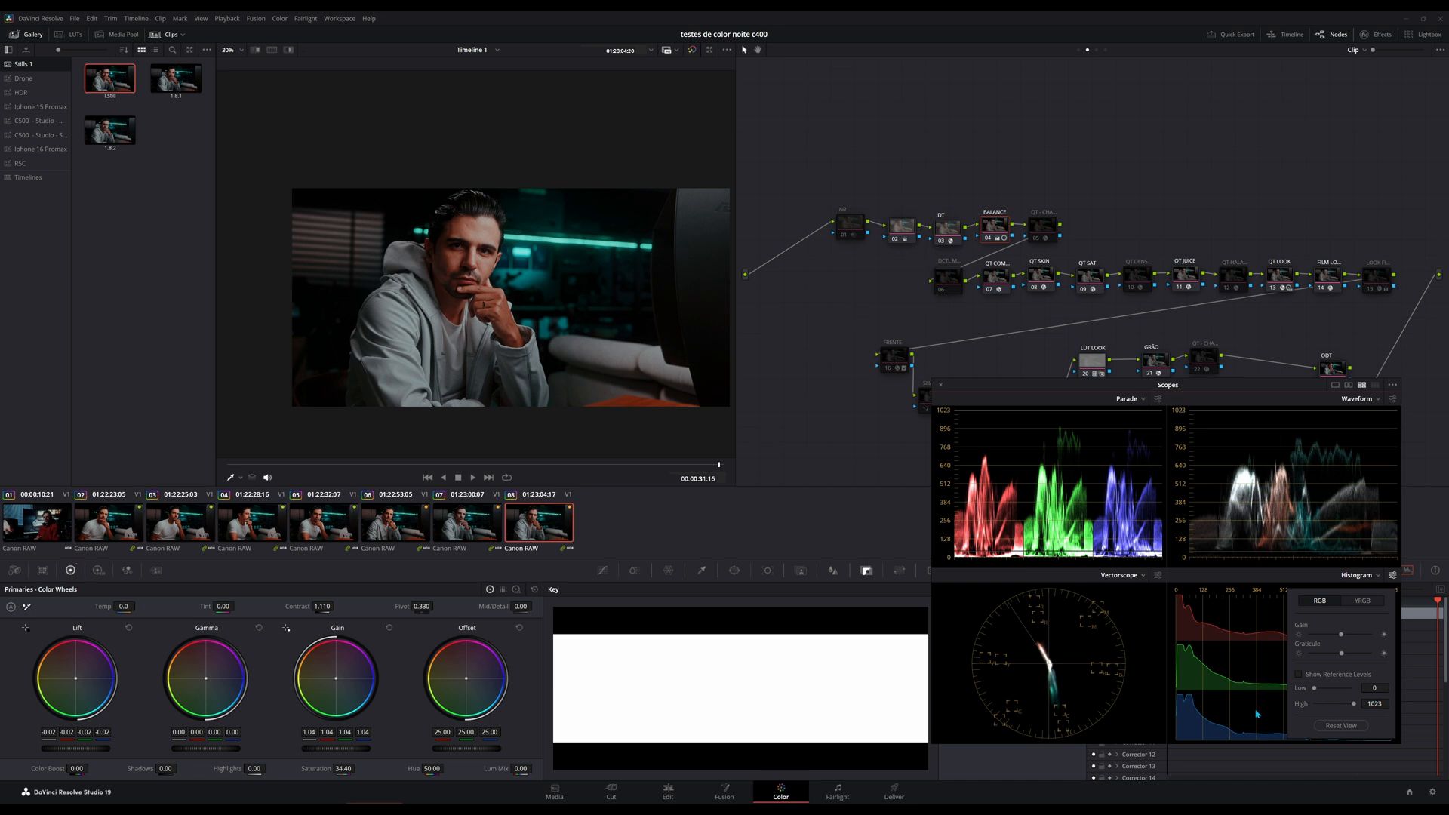
pyautogui.click(1221, 707)
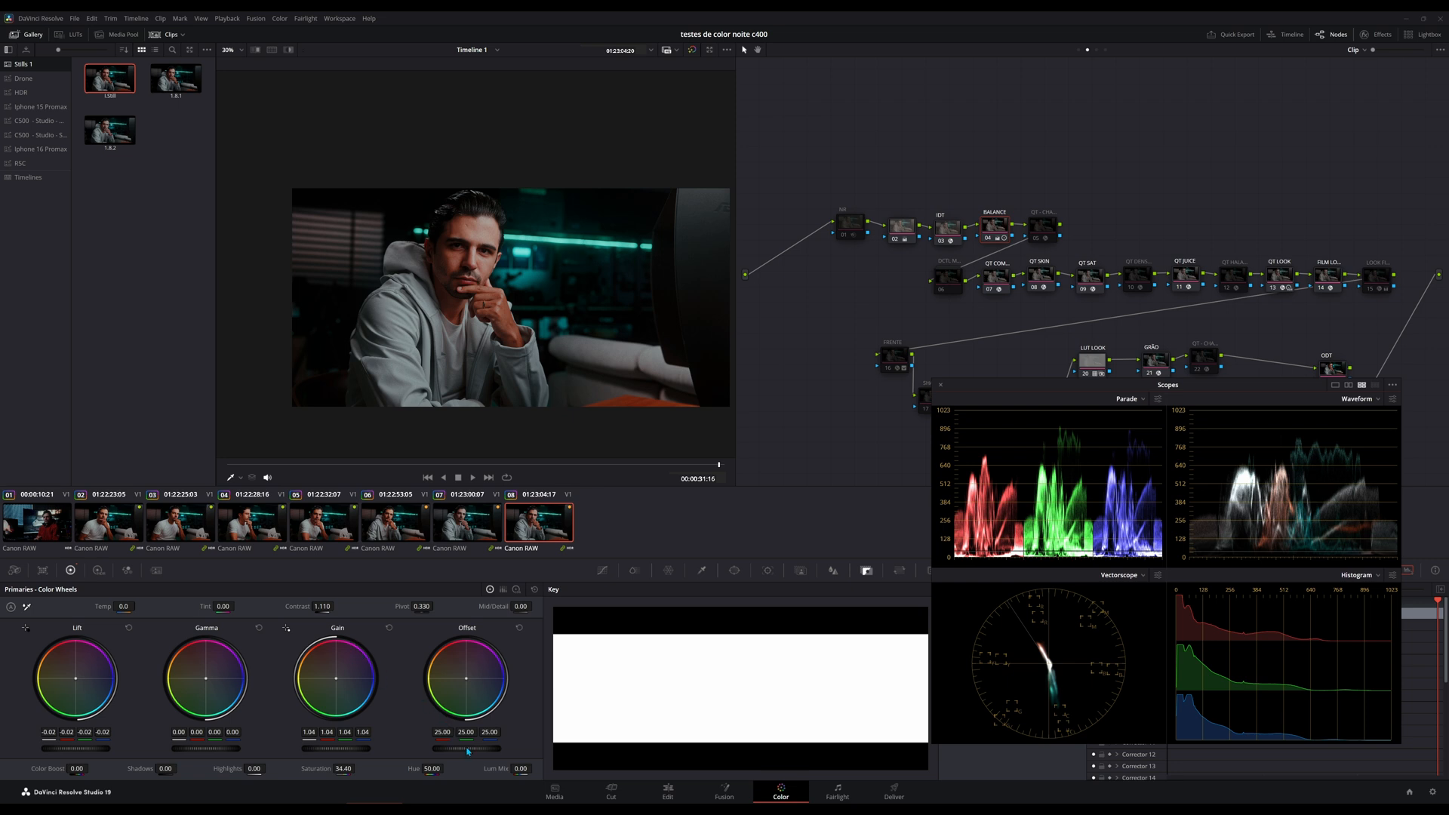
# Raise the BALANCE node's Offset to 26.25 on all three channels and examine the highlights in the Parade.
pyautogui.moveTo(466, 748)
pyautogui.mouseDown()
pyautogui.moveTo(434, 749)
pyautogui.moveTo(477, 748)
pyautogui.mouseUp()
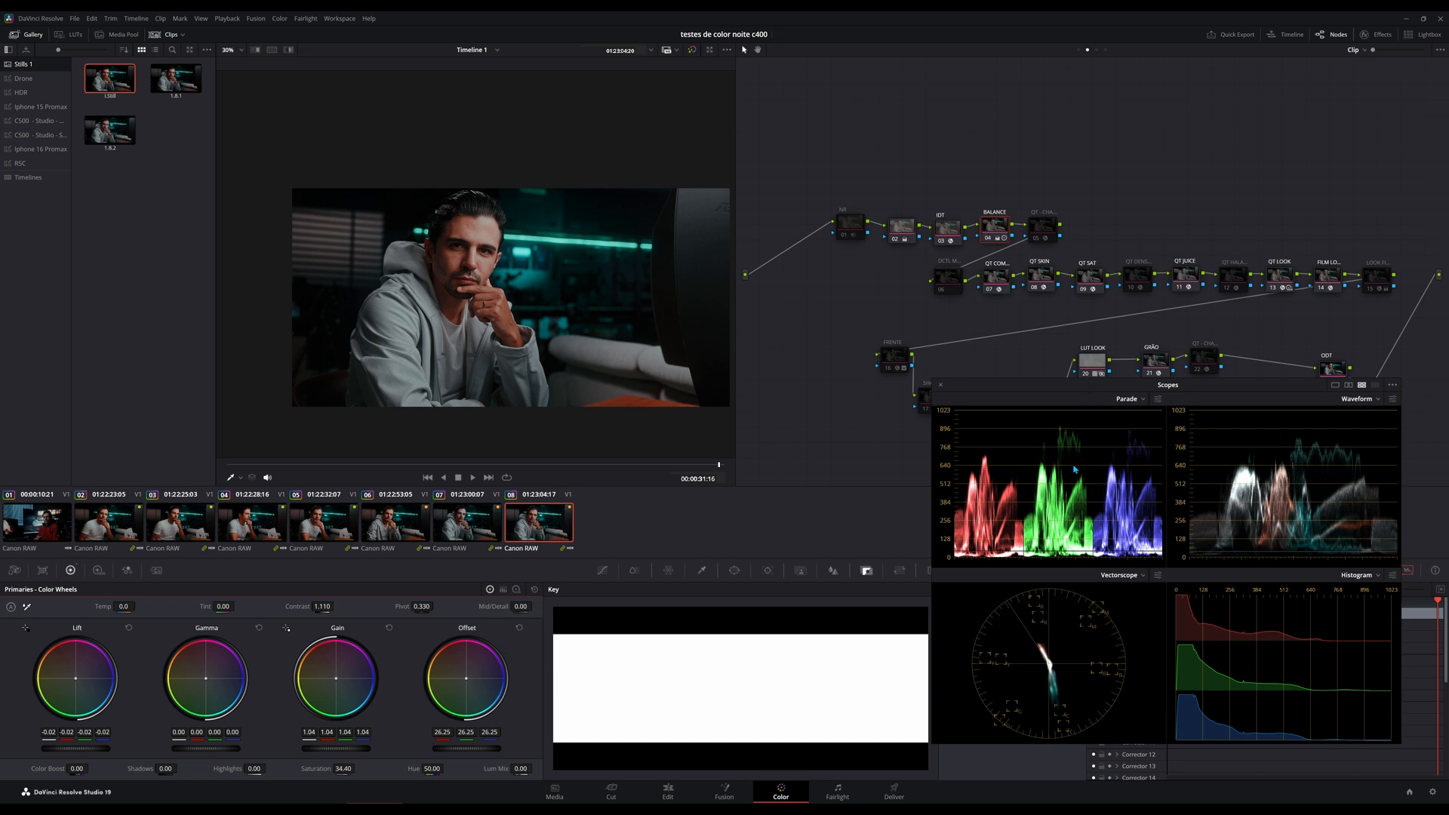
pyautogui.moveTo(1062, 432); pyautogui.dragTo(1054, 474)
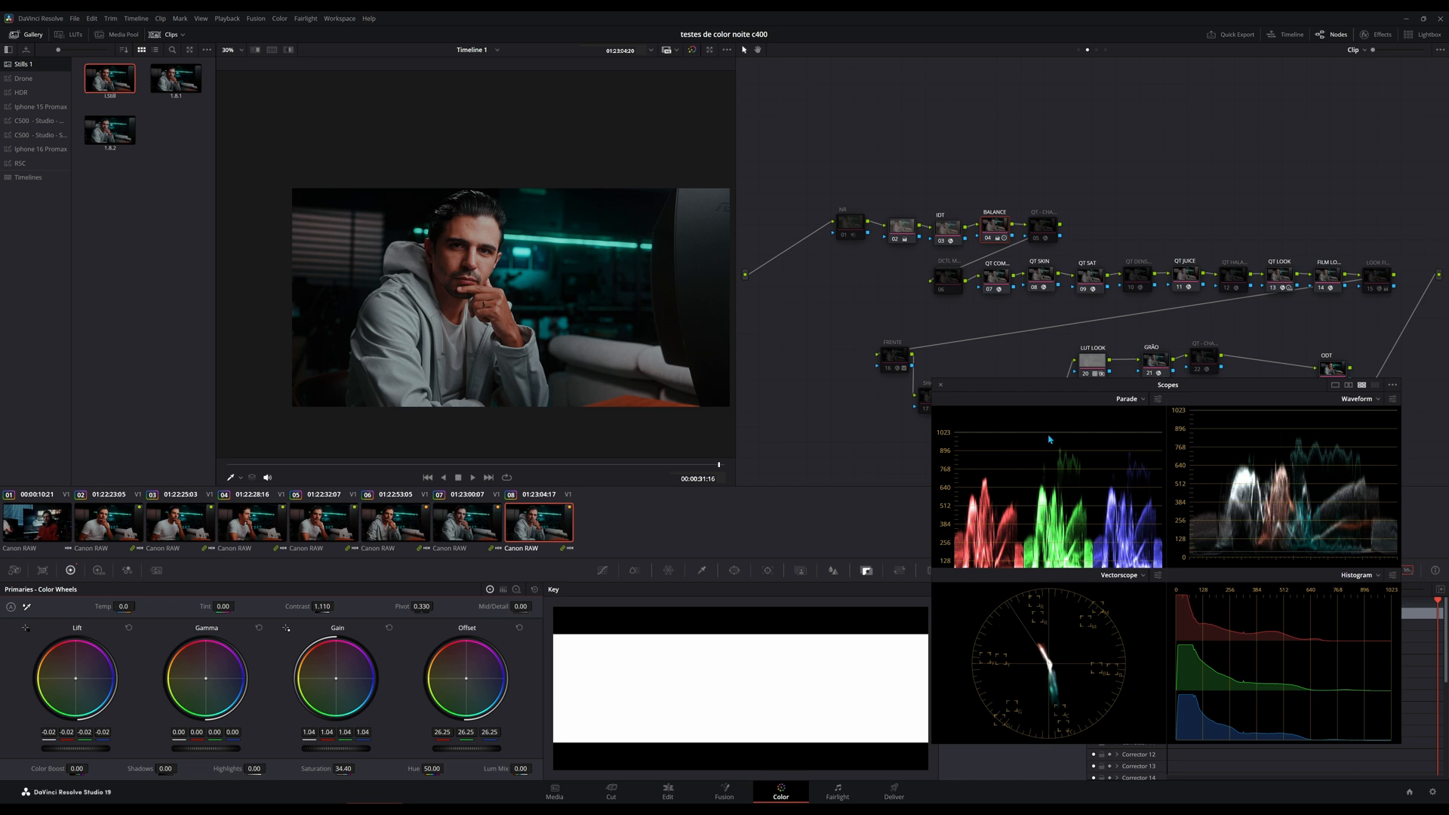
pyautogui.doubleClick(980, 507)
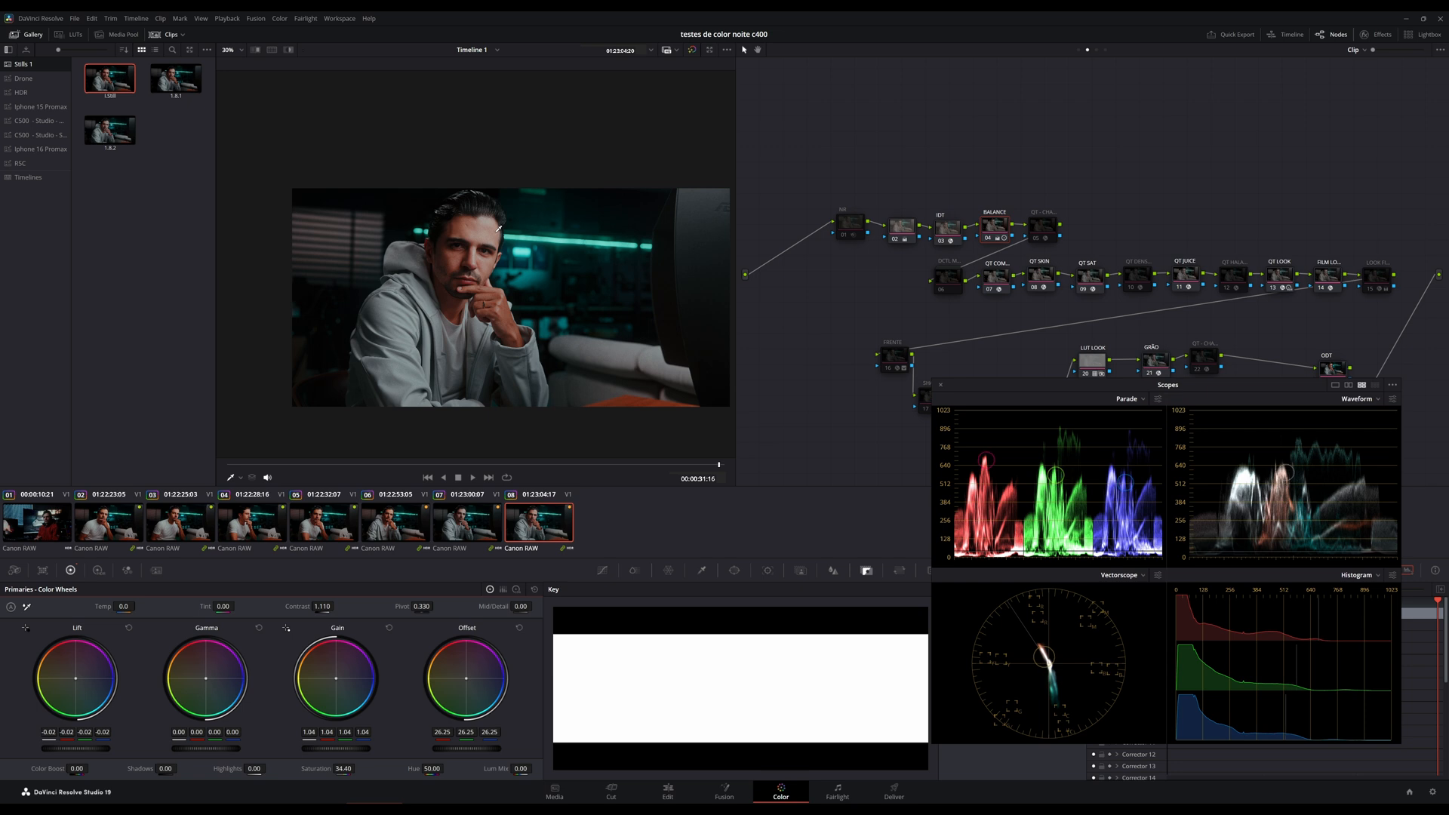
# Examine where the subject's face and the teal background light fall on the scopes.
pyautogui.scroll(5, 497, 227)
pyautogui.moveTo(487, 255); pyautogui.dragTo(481, 274)
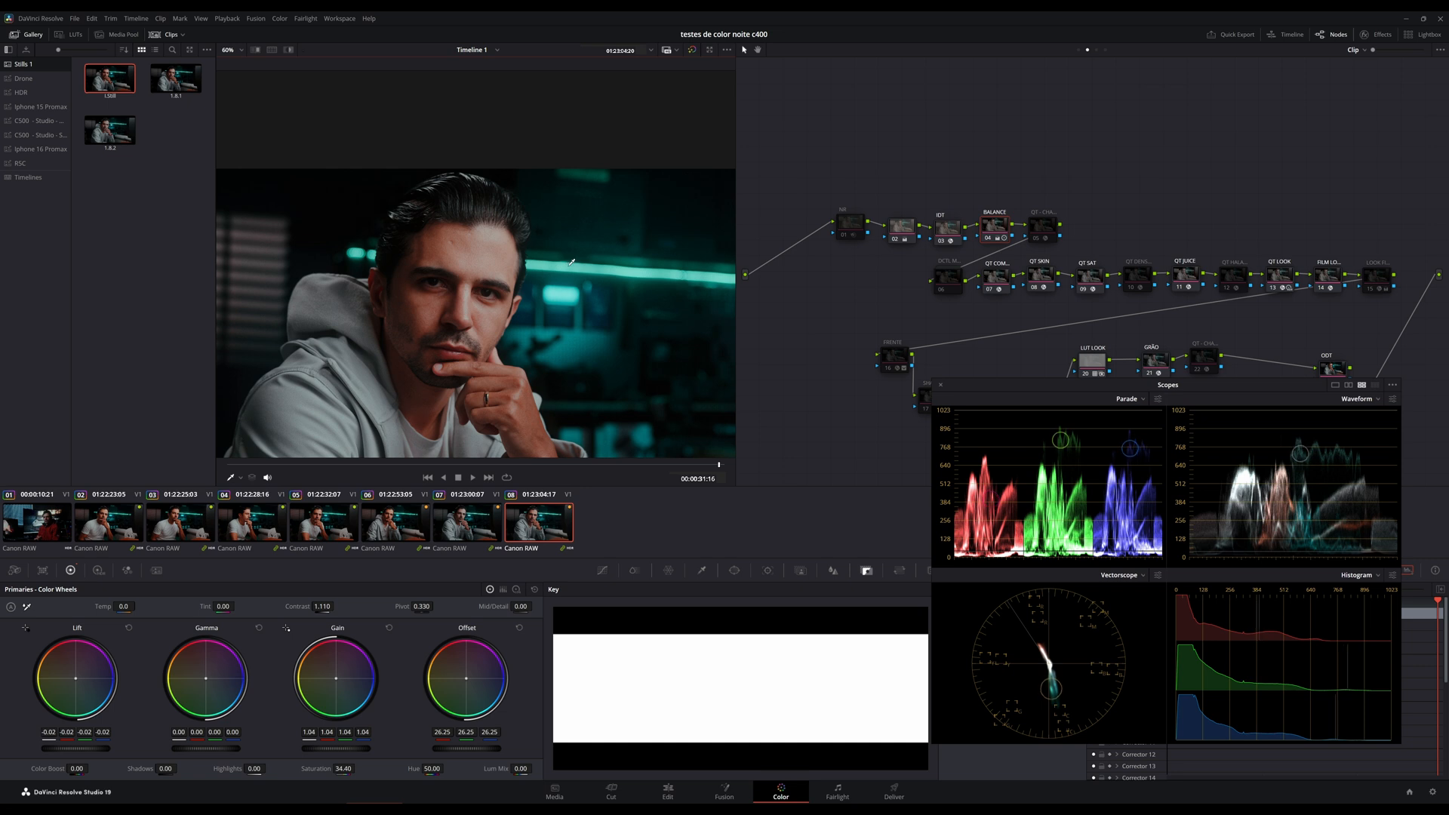
pyautogui.scroll(-5, 455, 291)
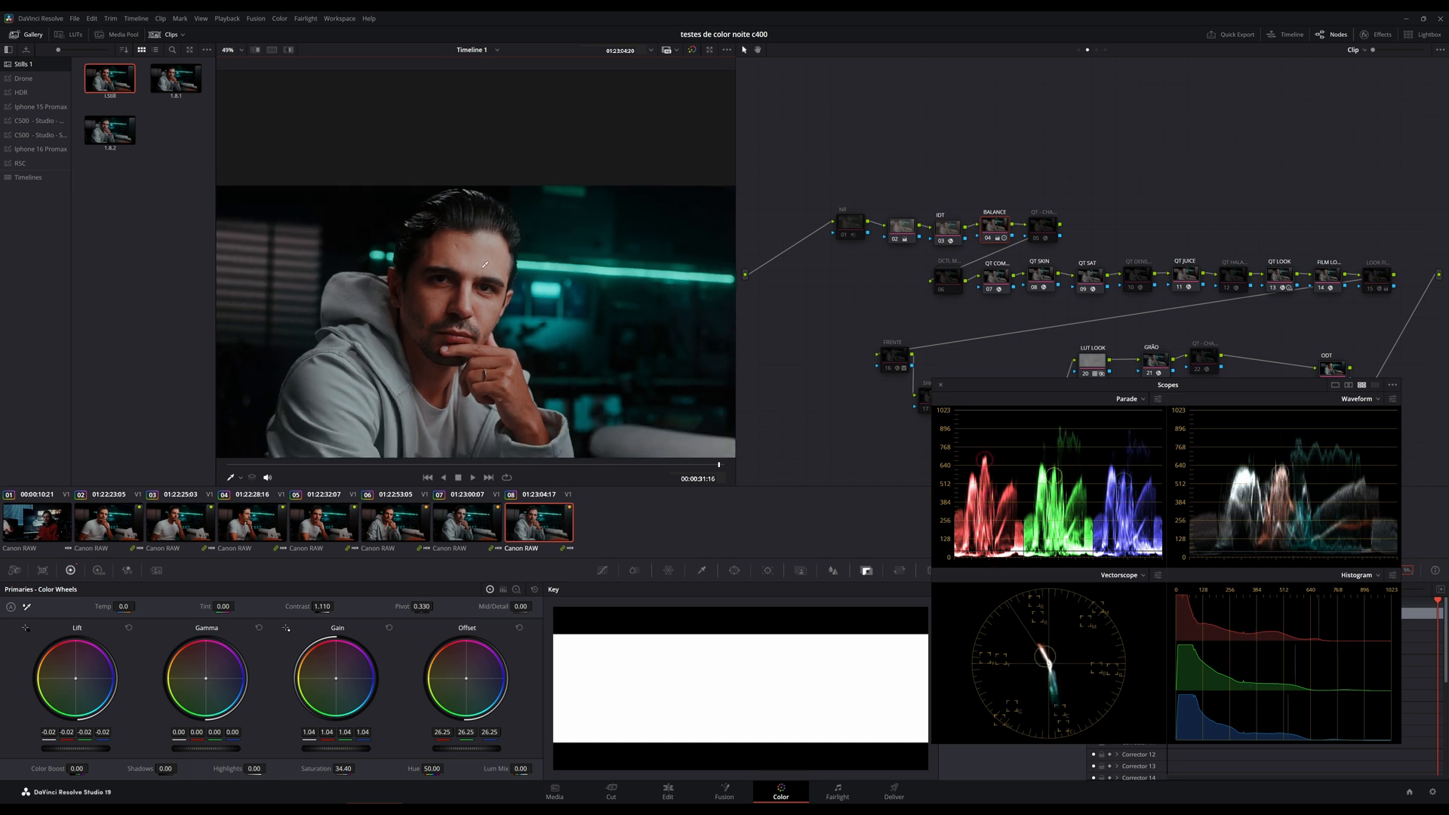
pyautogui.scroll(5, 455, 291)
pyautogui.scroll(2, 455, 291)
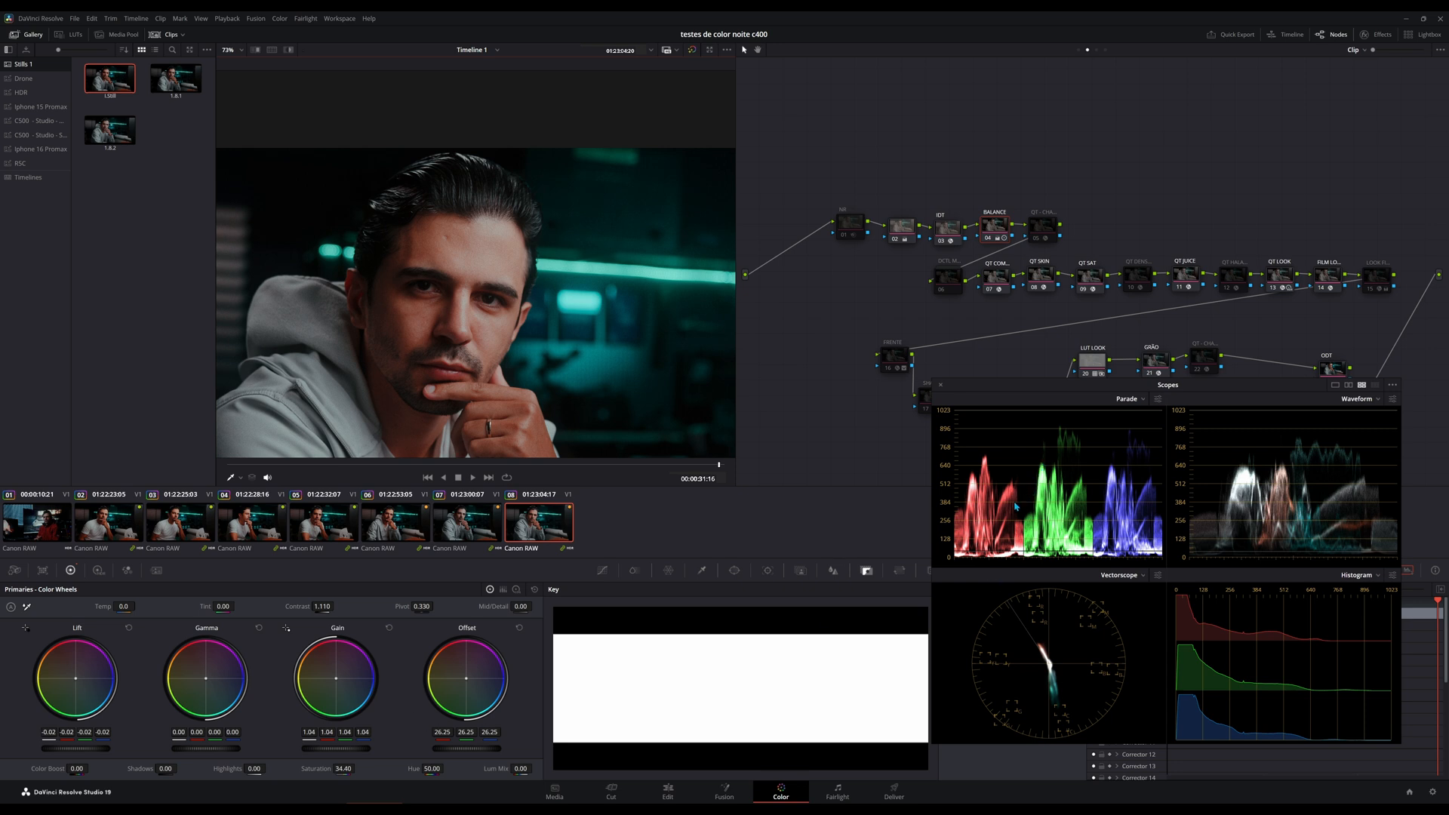
# Try an Offset of 23.05 red, 25.93 green and 27.69 blue, and undo the color shift.
pyautogui.moveTo(466, 732); pyautogui.dragTo(499, 732)
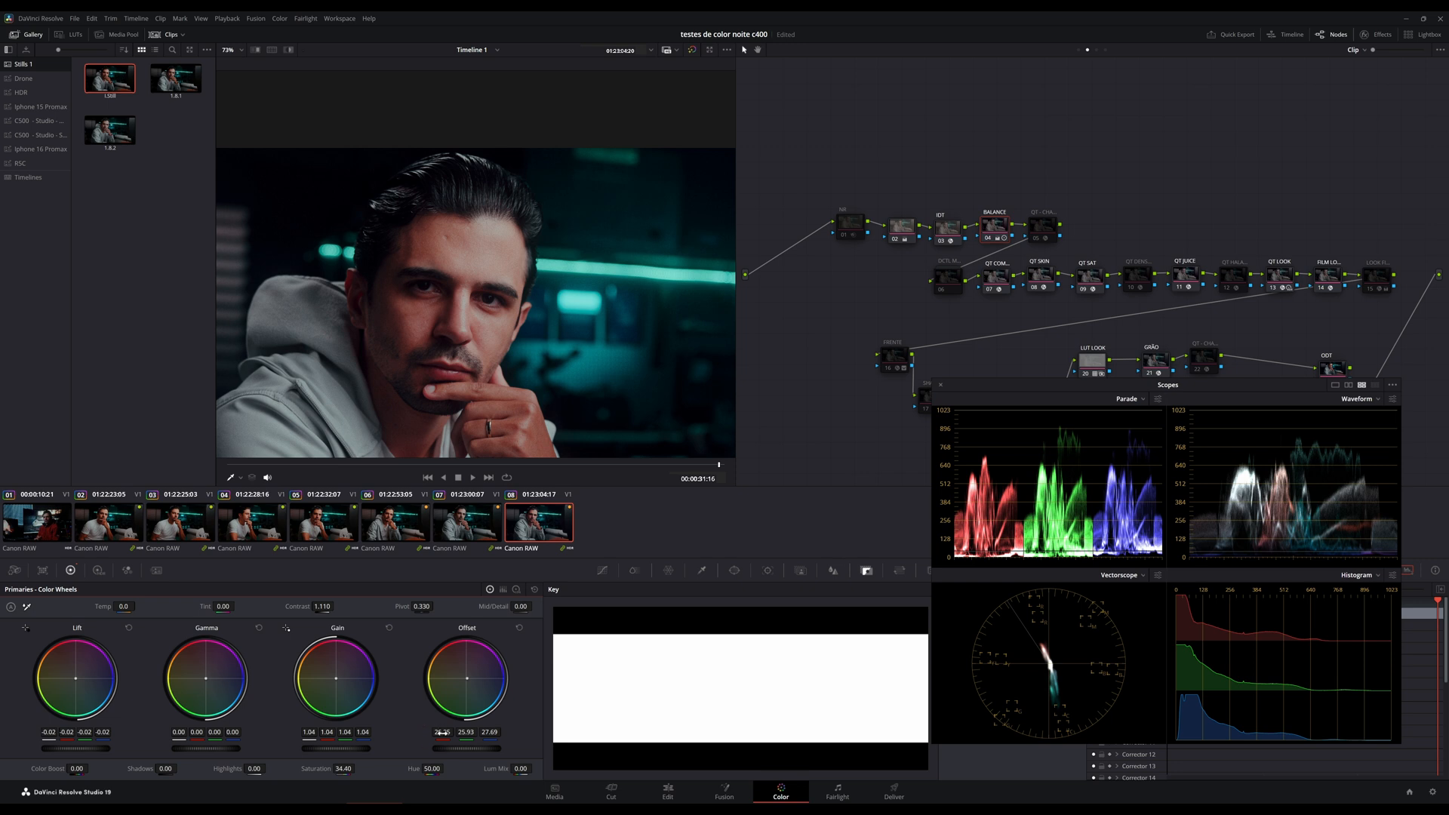
pyautogui.moveTo(442, 732); pyautogui.dragTo(433, 733)
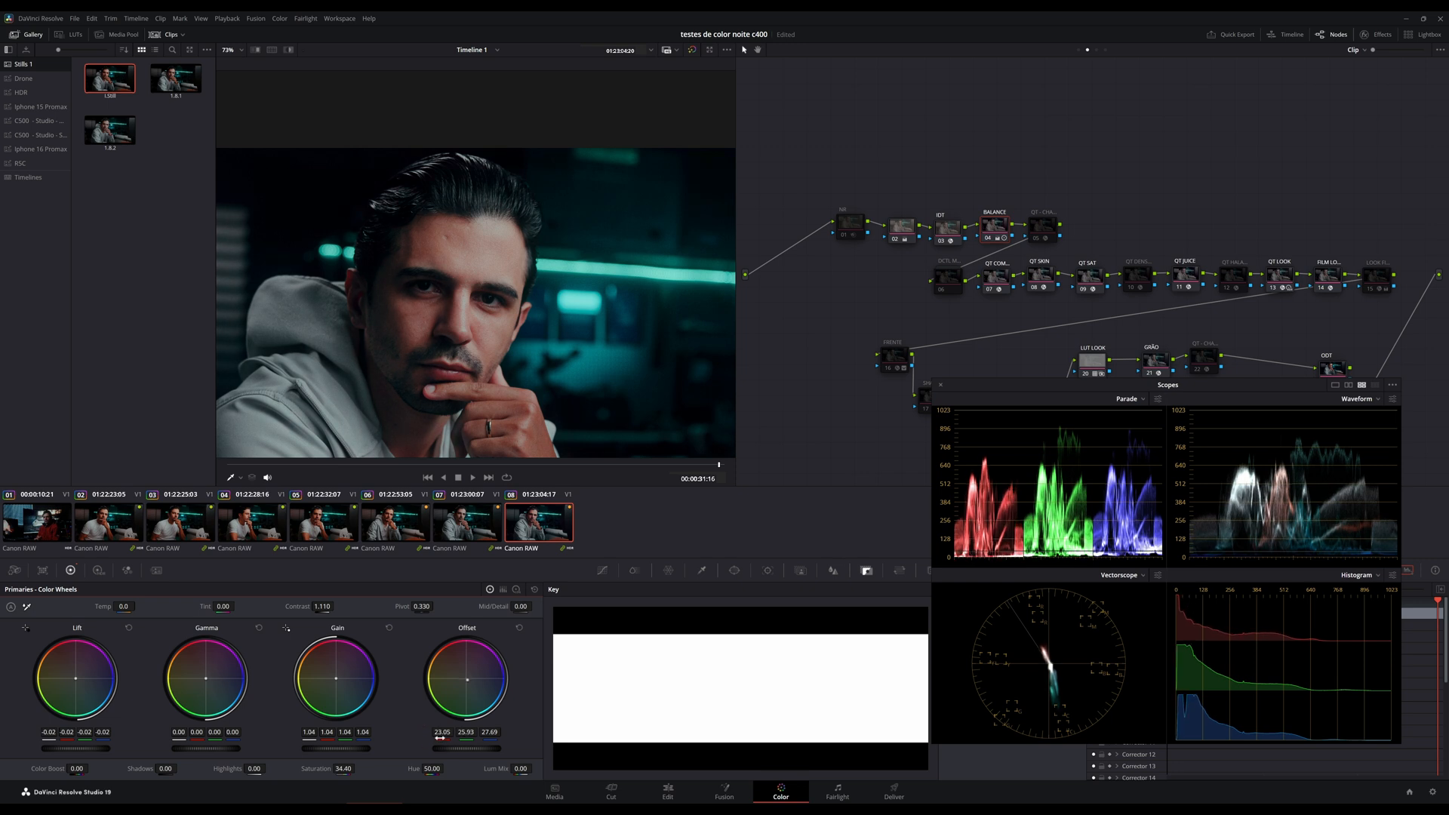
pyautogui.hotkey('ctrl', 'z')
pyautogui.hotkey('ctrl', 'z')
pyautogui.hotkey('ctrl', 'z')
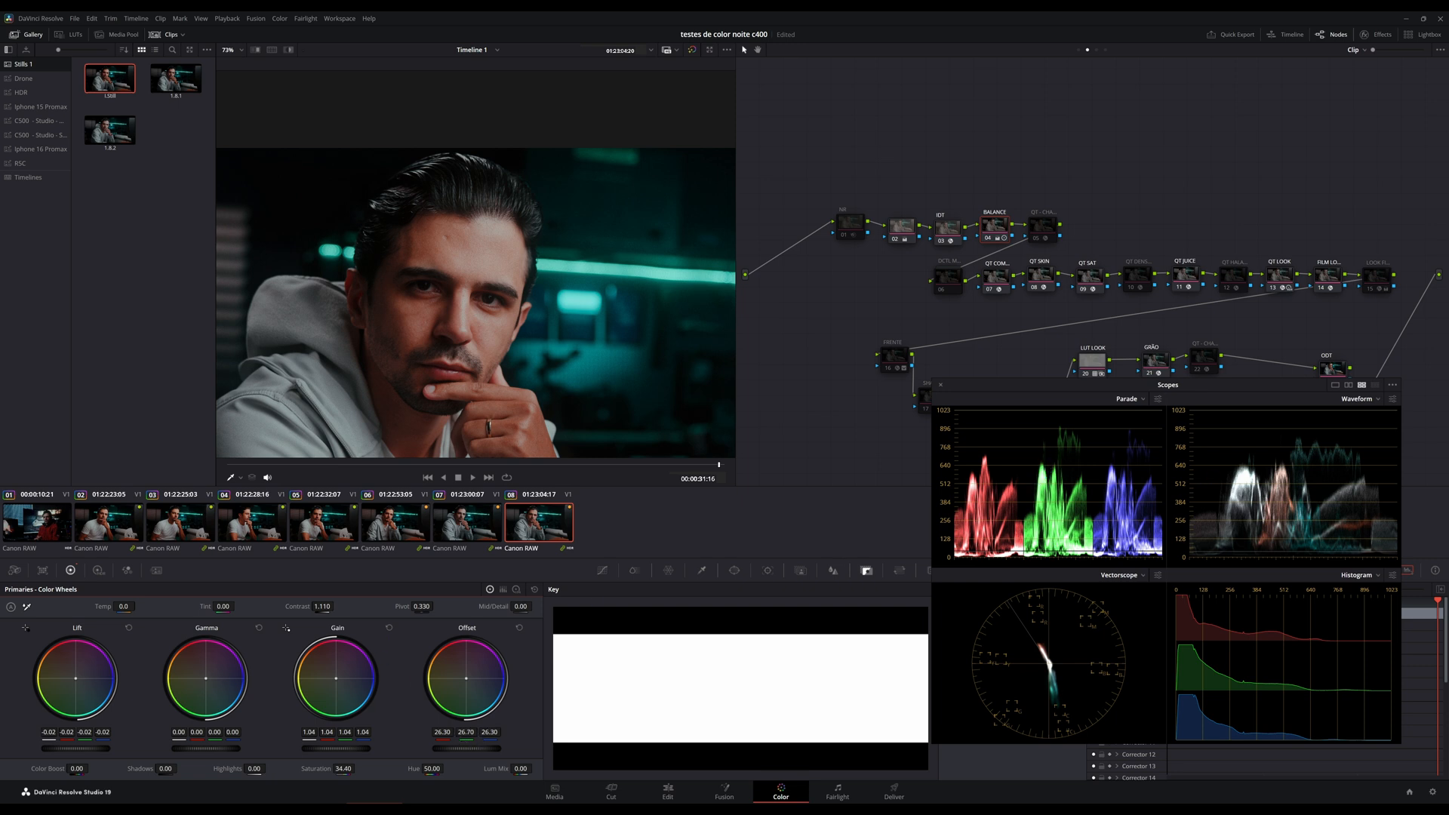
# Push the green Offset to 31.90, examine its shadows in the Parade, and bring it back to 26.54.
pyautogui.moveTo(466, 732); pyautogui.dragTo(513, 732)
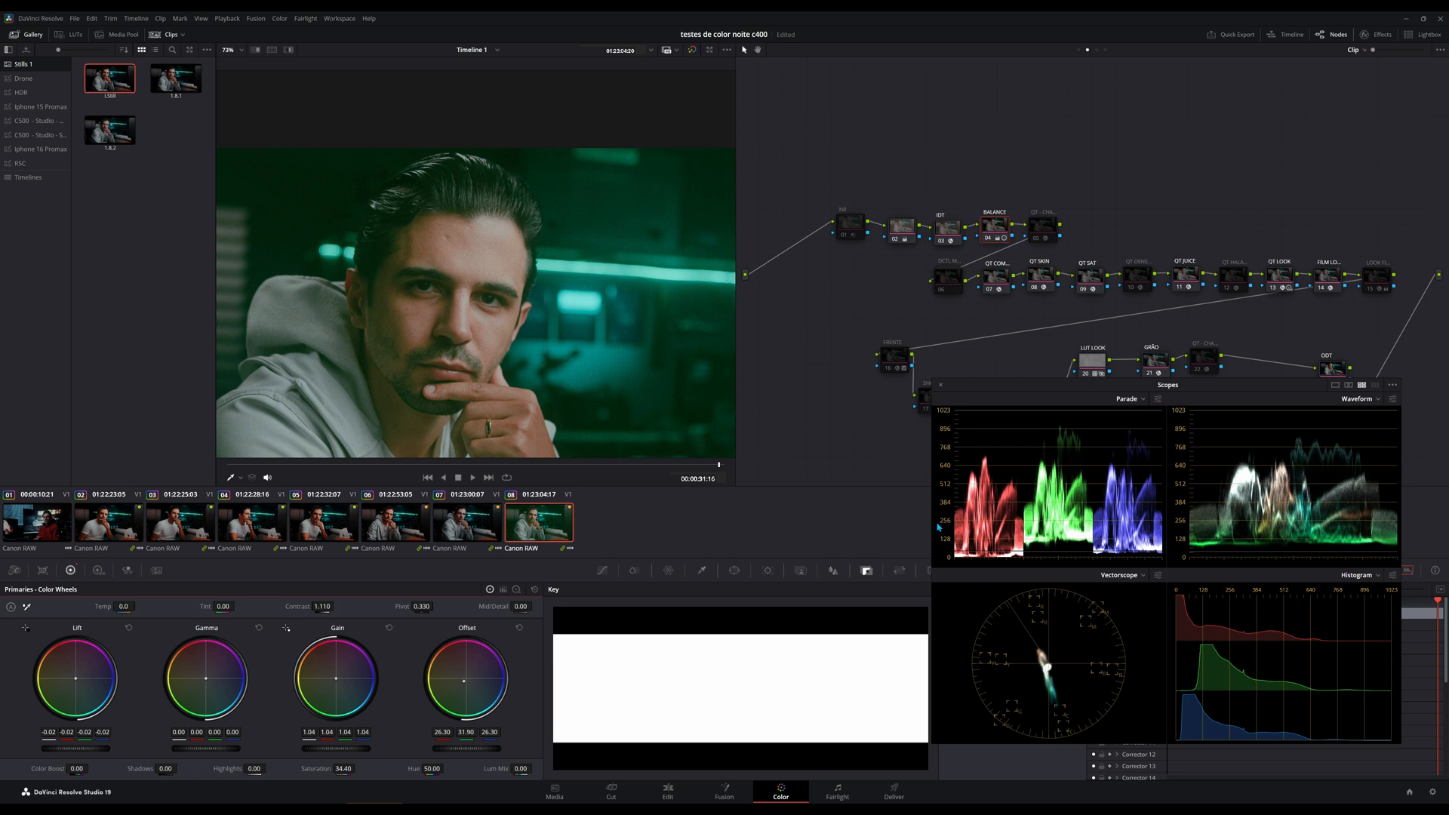
pyautogui.moveTo(938, 527); pyautogui.dragTo(938, 420)
pyautogui.scroll(-5, 475, 262)
pyautogui.moveTo(949, 521); pyautogui.dragTo(944, 445)
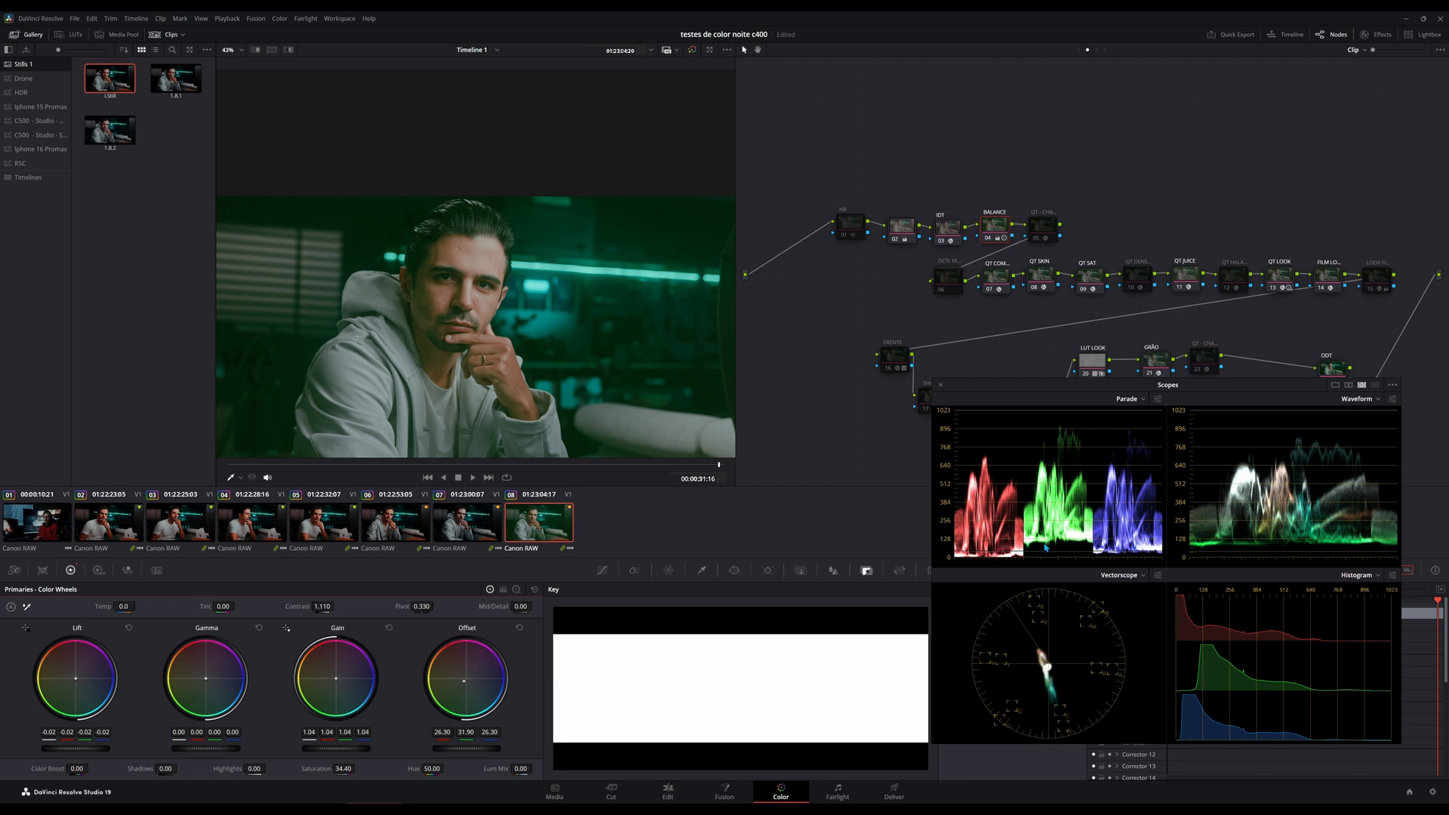
pyautogui.moveTo(470, 737)
pyautogui.mouseDown()
pyautogui.moveTo(439, 738)
pyautogui.moveTo(483, 738)
pyautogui.moveTo(443, 737)
pyautogui.mouseUp()
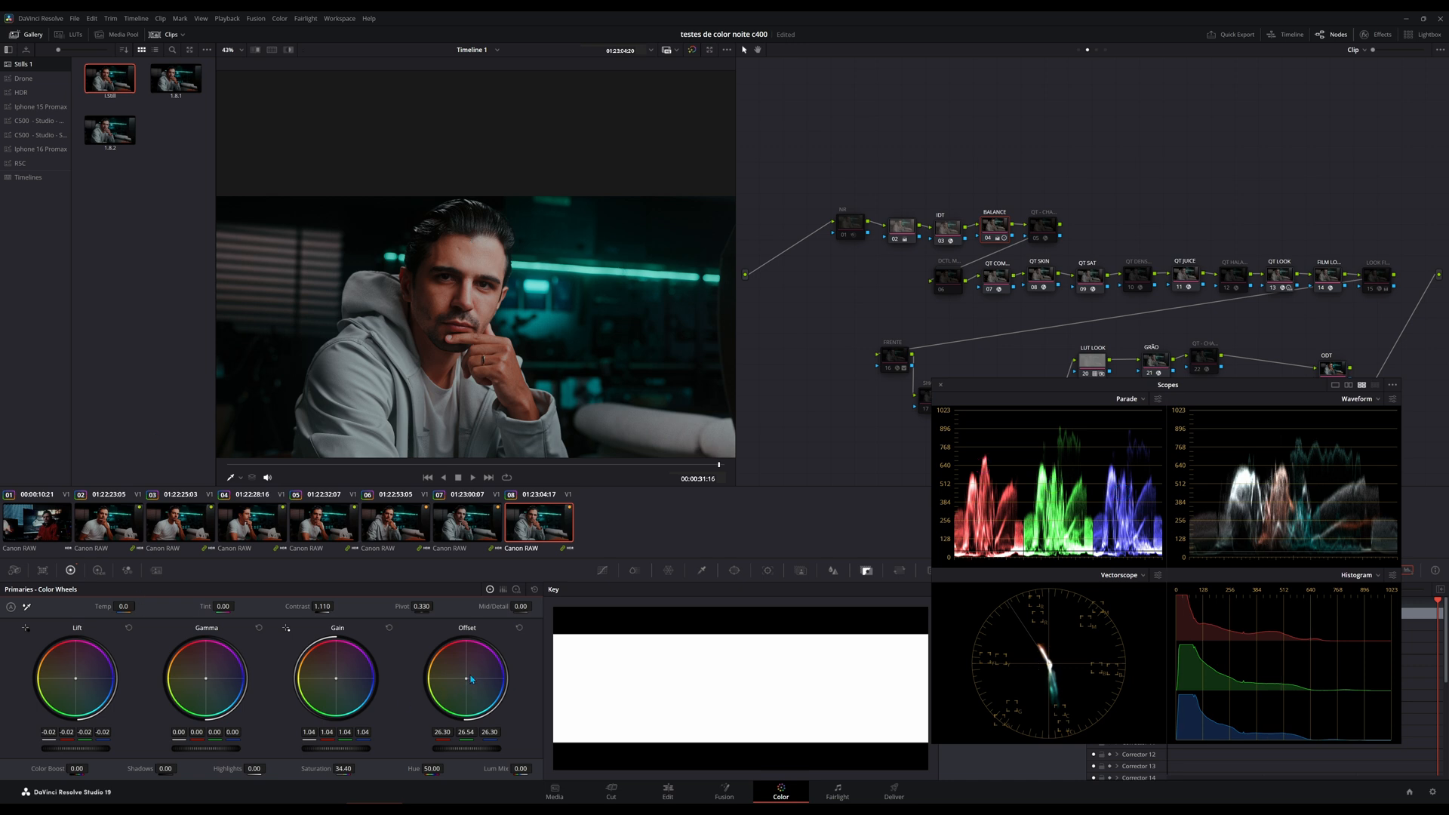
# Try a red-heavy Offset of 38.54, 21.75 and 19.94 with Saturation at 23.00, and undo both changes.
pyautogui.moveTo(467, 678); pyautogui.dragTo(452, 676)
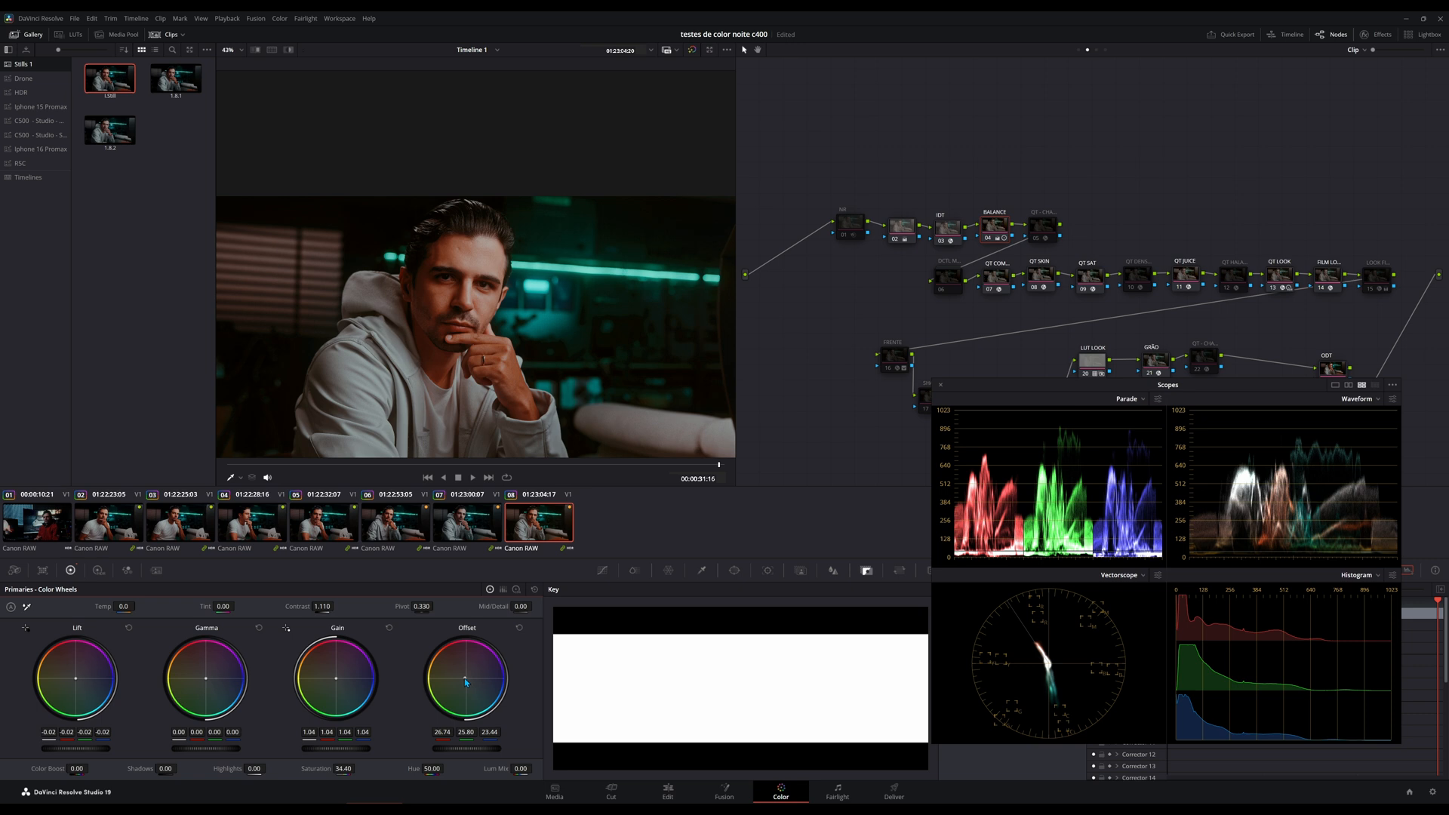
pyautogui.moveTo(477, 686); pyautogui.dragTo(477, 678)
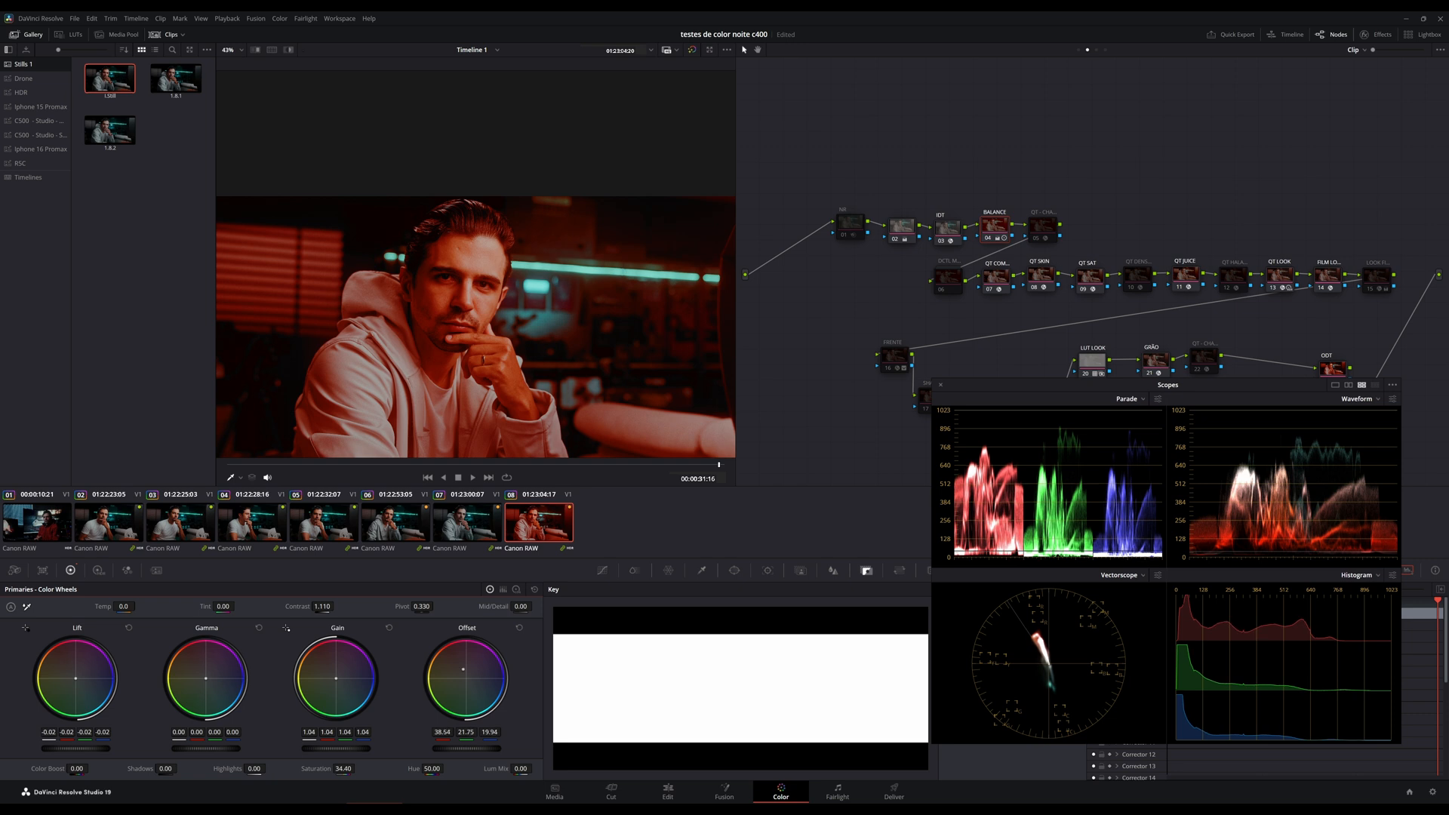
pyautogui.moveTo(343, 769); pyautogui.dragTo(361, 768)
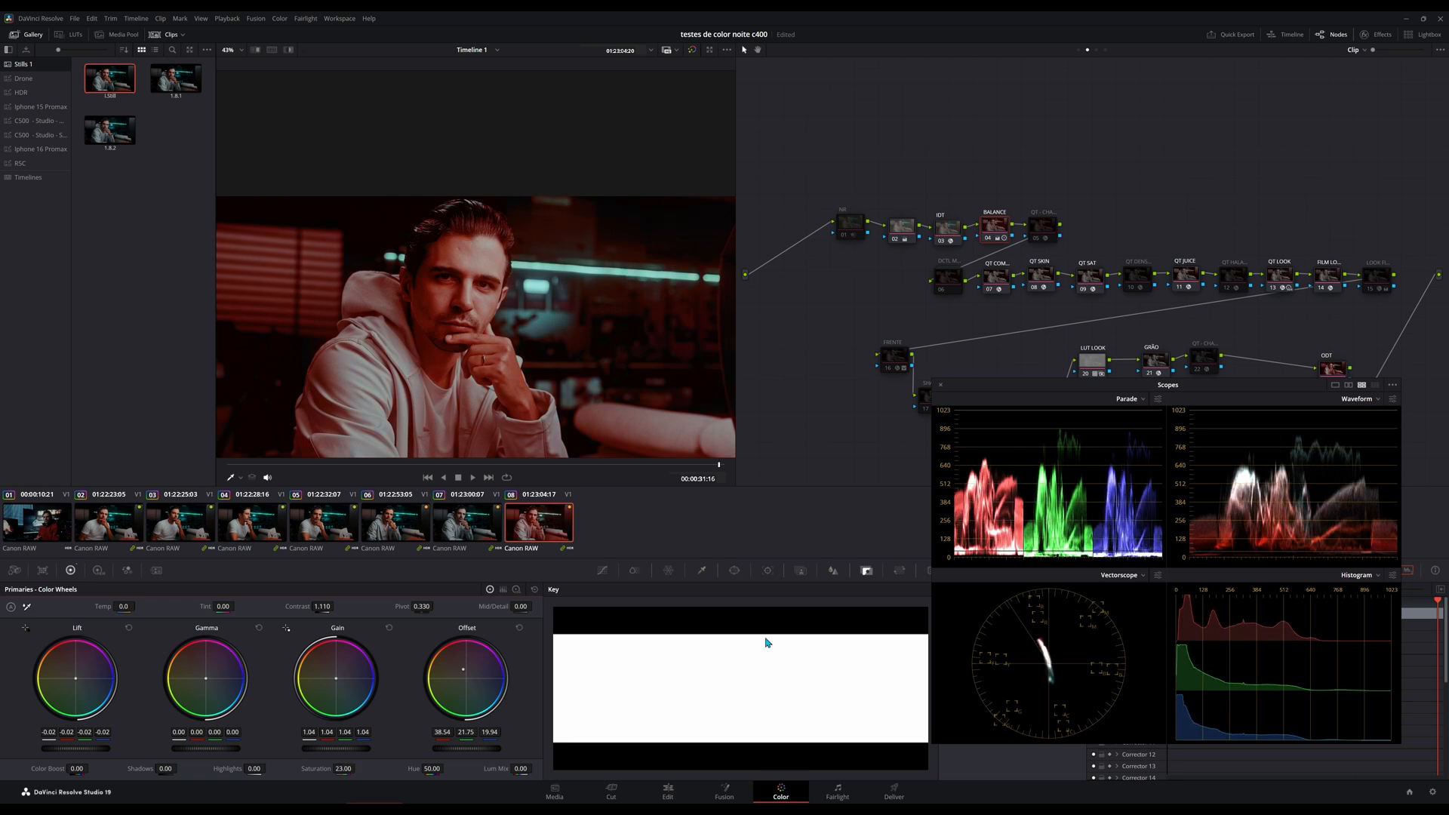
pyautogui.hotkey('ctrl', 'z')
pyautogui.hotkey('ctrl', 'z')
pyautogui.hotkey('ctrl', 'shift', 'z')
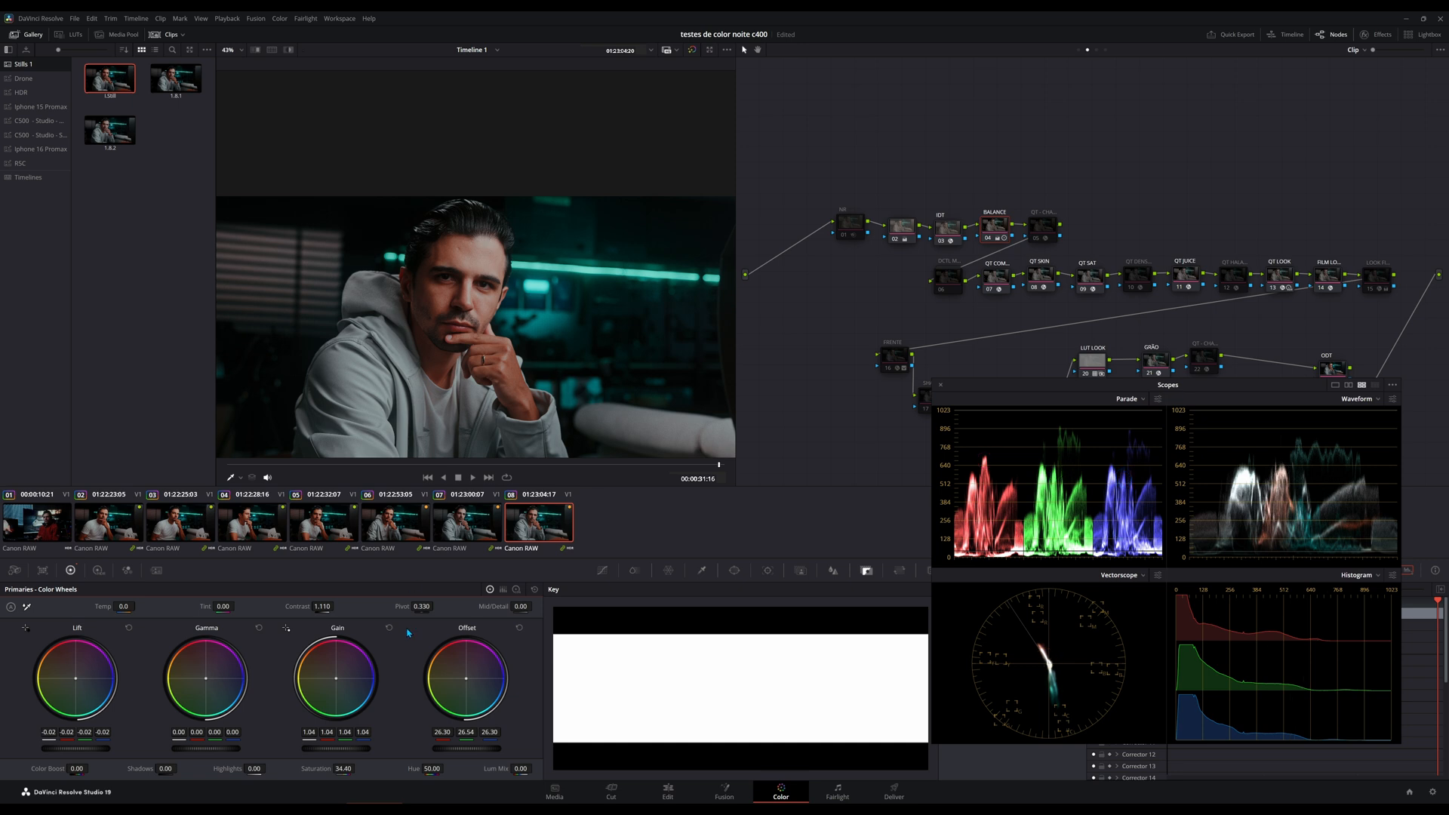
# Shift the Offset to 28.12 red, 25.59 green and 28.71 blue, and enable 2x Zoom in the Vectorscope.
pyautogui.moveTo(458, 683); pyautogui.dragTo(461, 681)
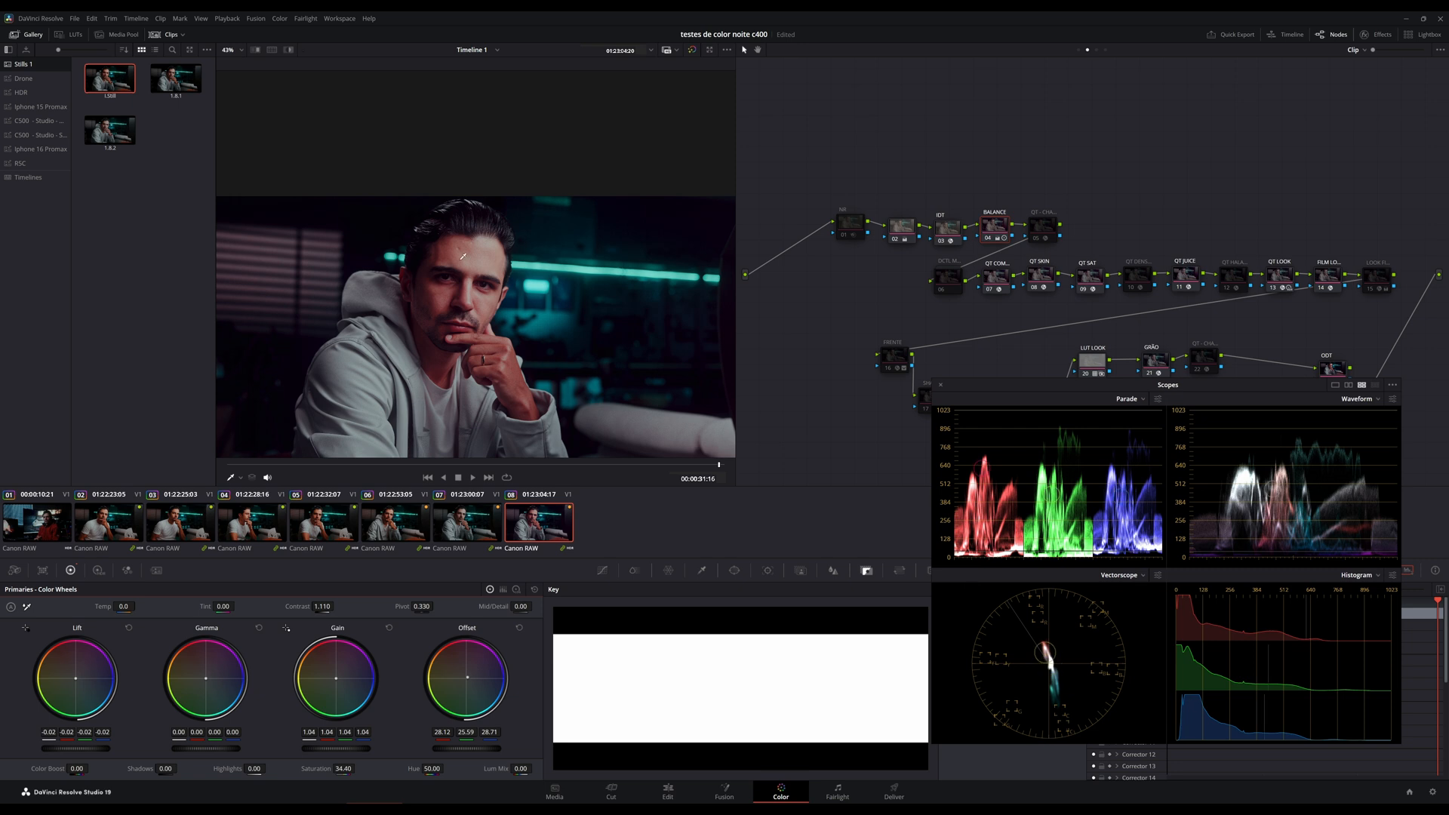
pyautogui.click(1158, 575)
pyautogui.click(1089, 688)
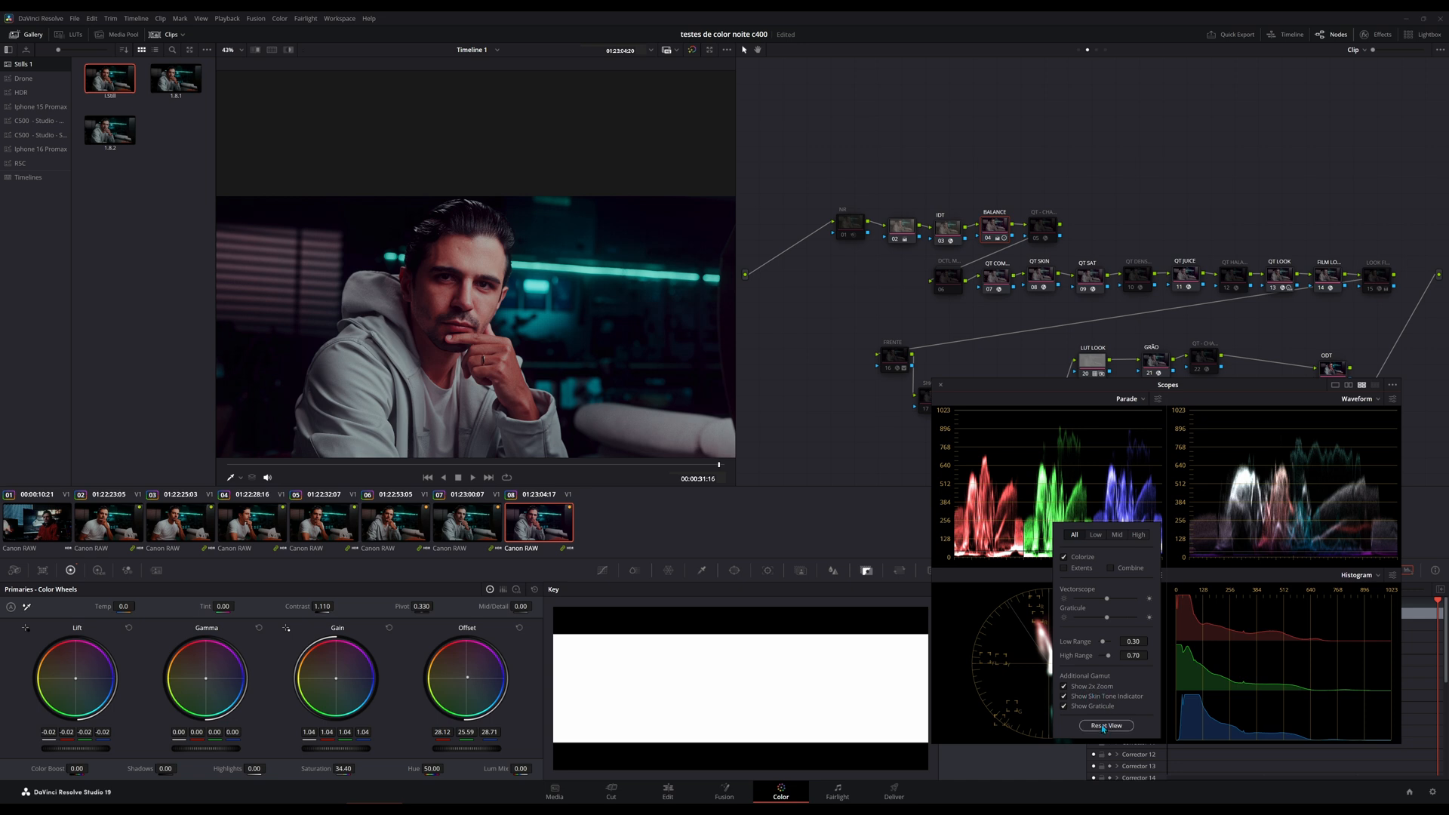
pyautogui.click(863, 541)
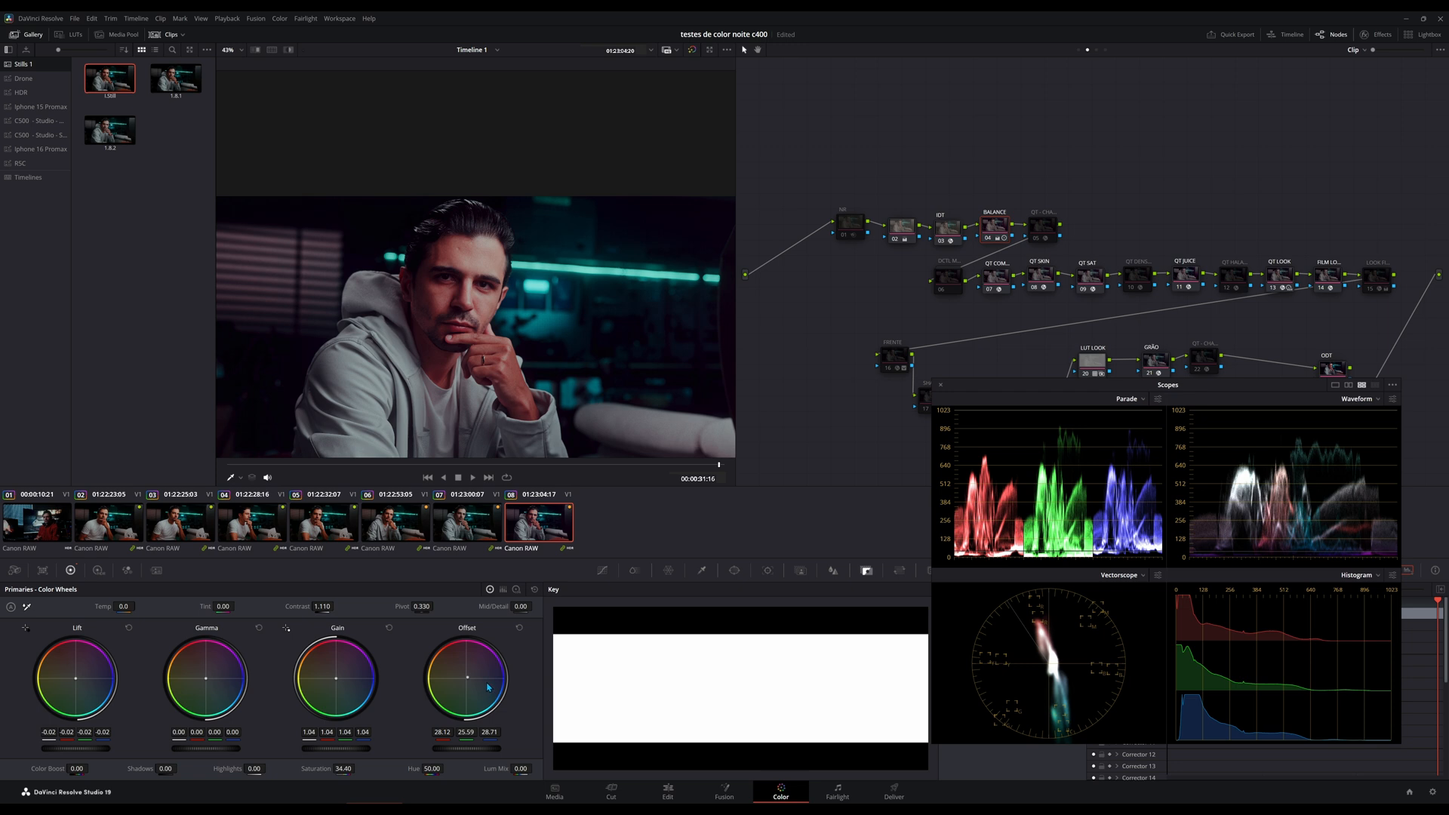
# Reset the Offset to 25.00, try 24.07, 25.04 and 23.24 with Saturation at 24.40, and undo the trial.
pyautogui.doubleClick(469, 683)
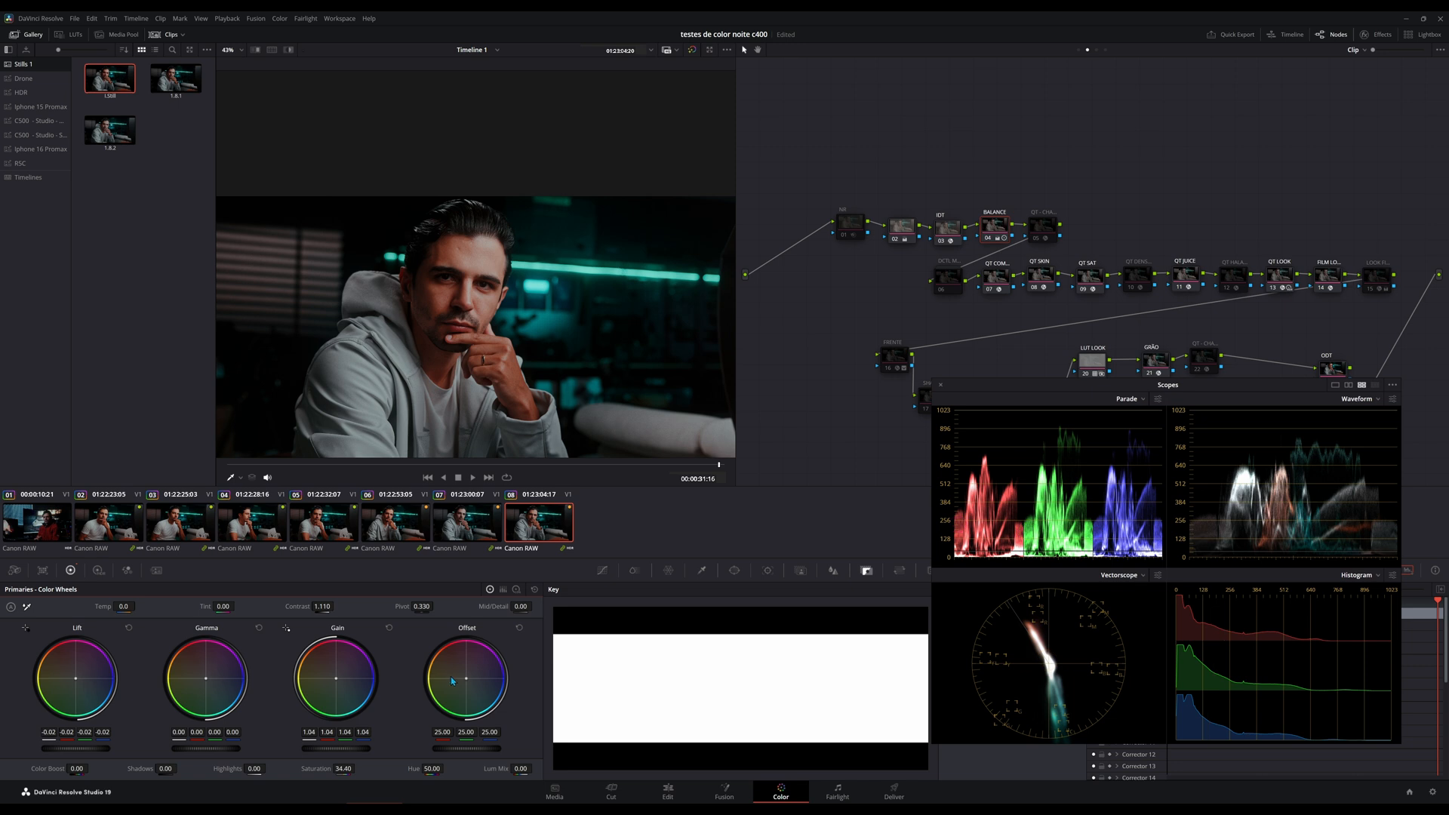
pyautogui.moveTo(465, 679); pyautogui.dragTo(451, 677)
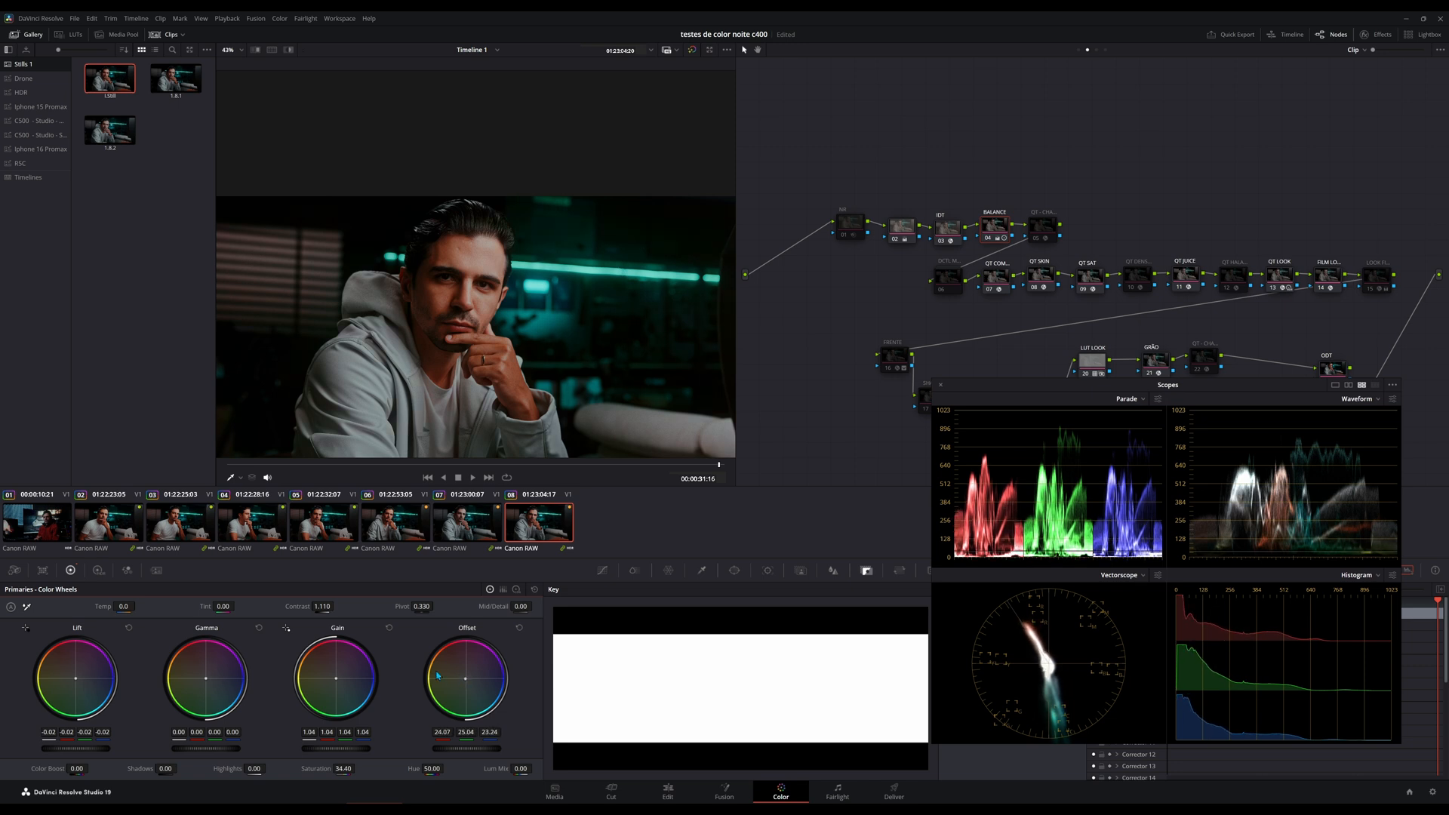
pyautogui.moveTo(344, 768); pyautogui.dragTo(358, 768)
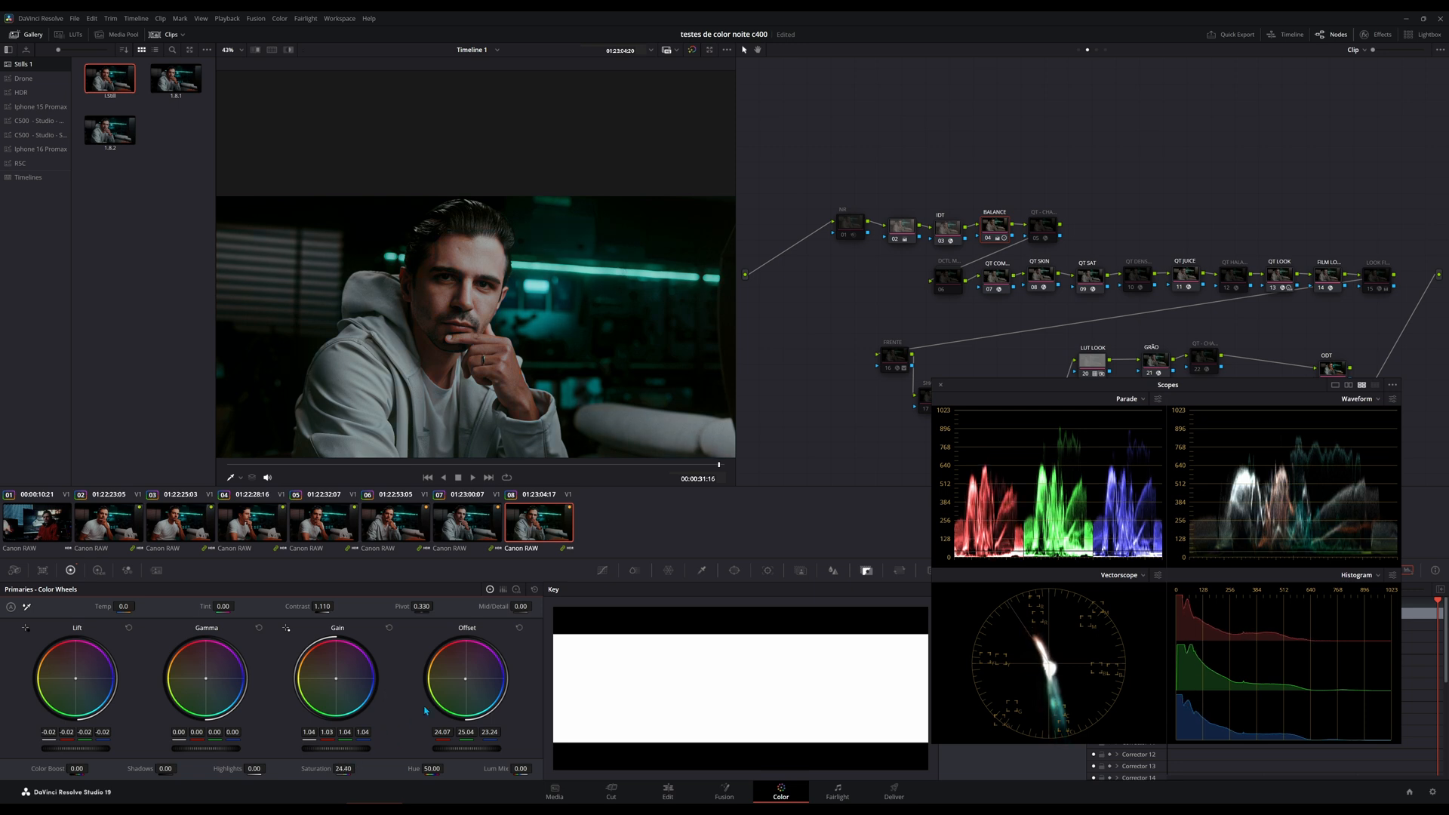
pyautogui.moveTo(465, 678); pyautogui.dragTo(458, 684)
pyautogui.hotkey('ctrl', 'z')
pyautogui.hotkey('ctrl', 'z')
pyautogui.hotkey('ctrl', 'z')
pyautogui.hotkey('ctrl', 'z')
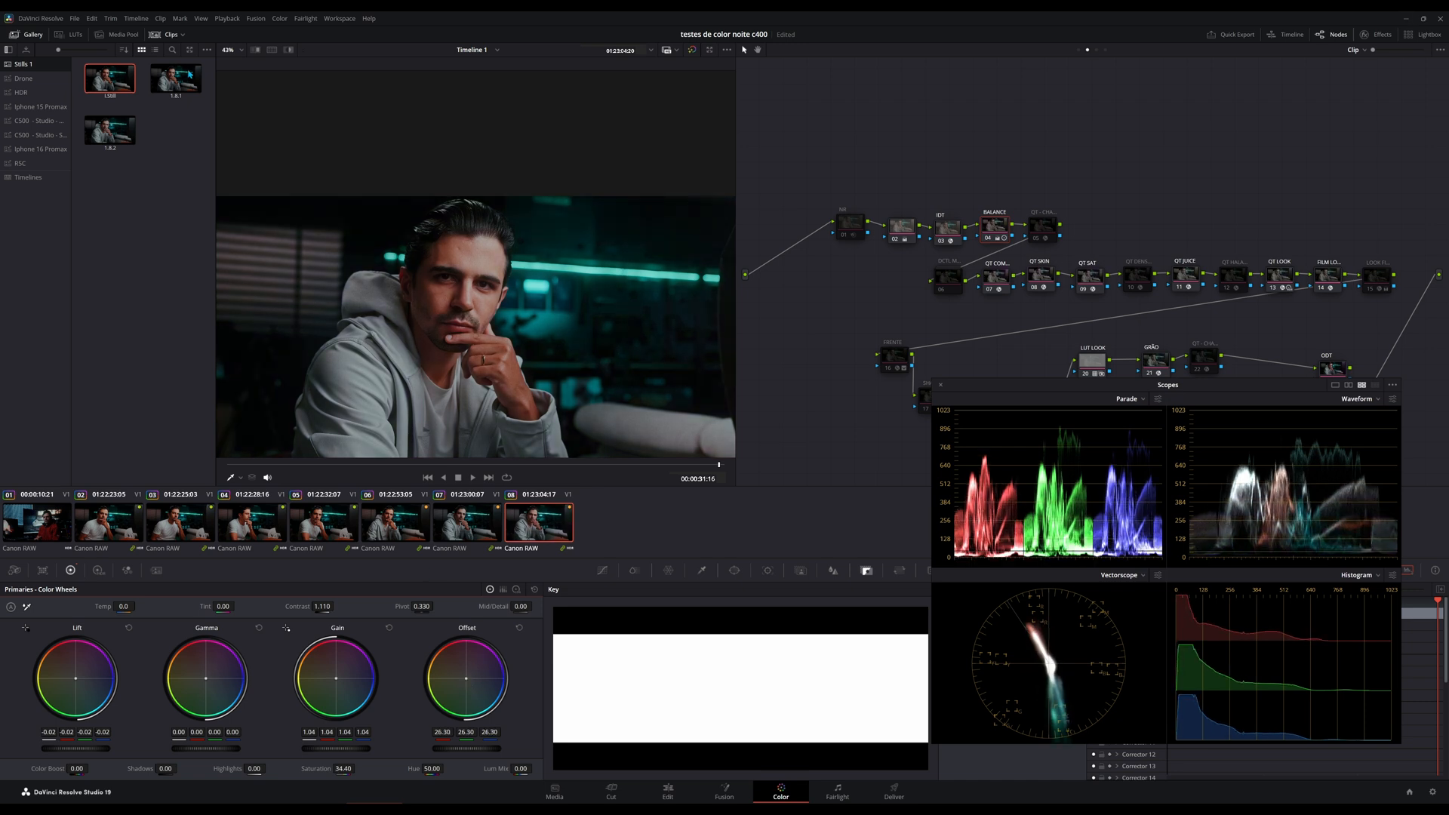
pyautogui.hotkey('ctrl', 'z')
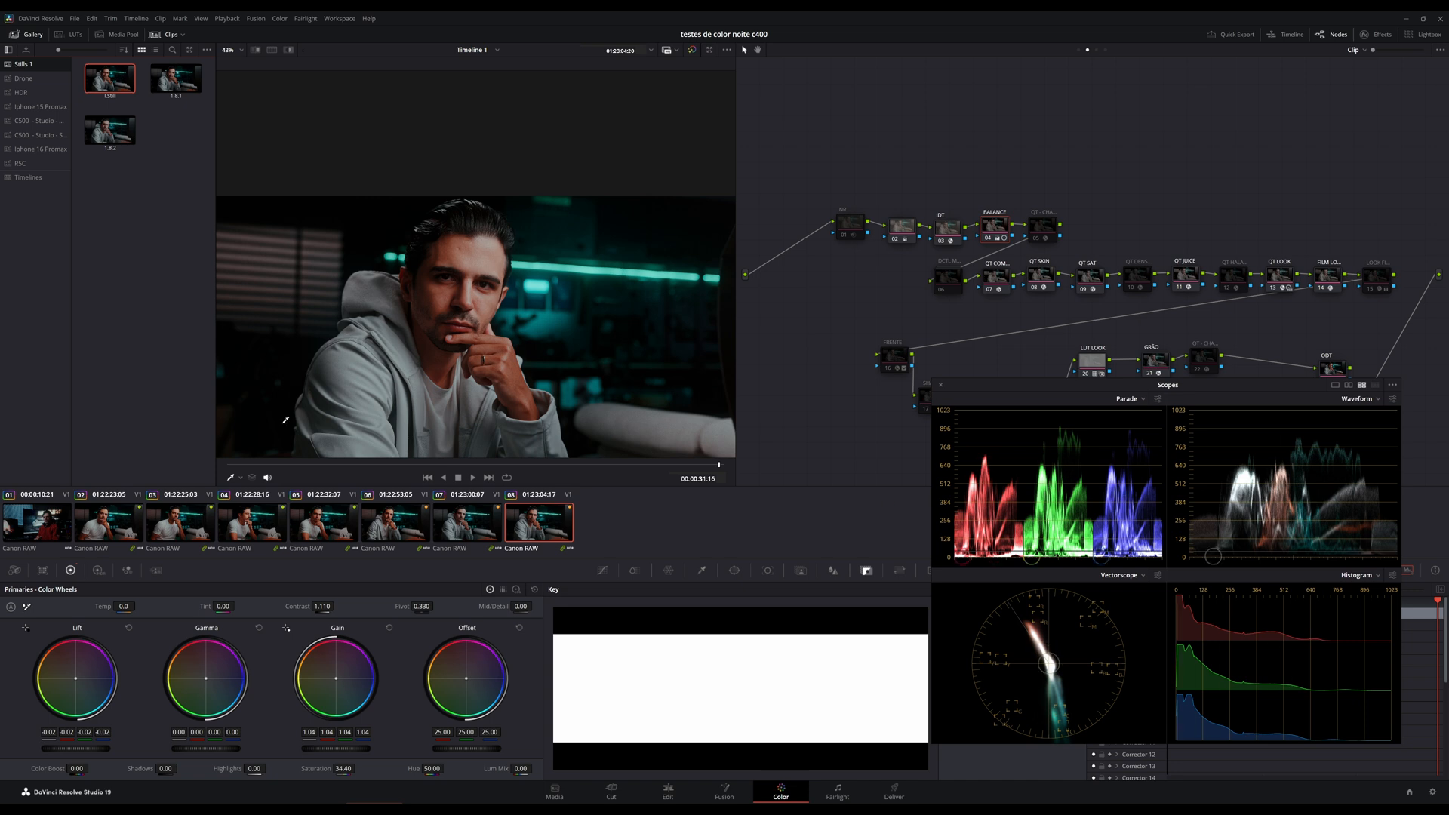
# Choose the Qualifier viewer mode and check the Vectorscope options and the scopes' Display Qualifier Focus setting.
pyautogui.click(240, 480)
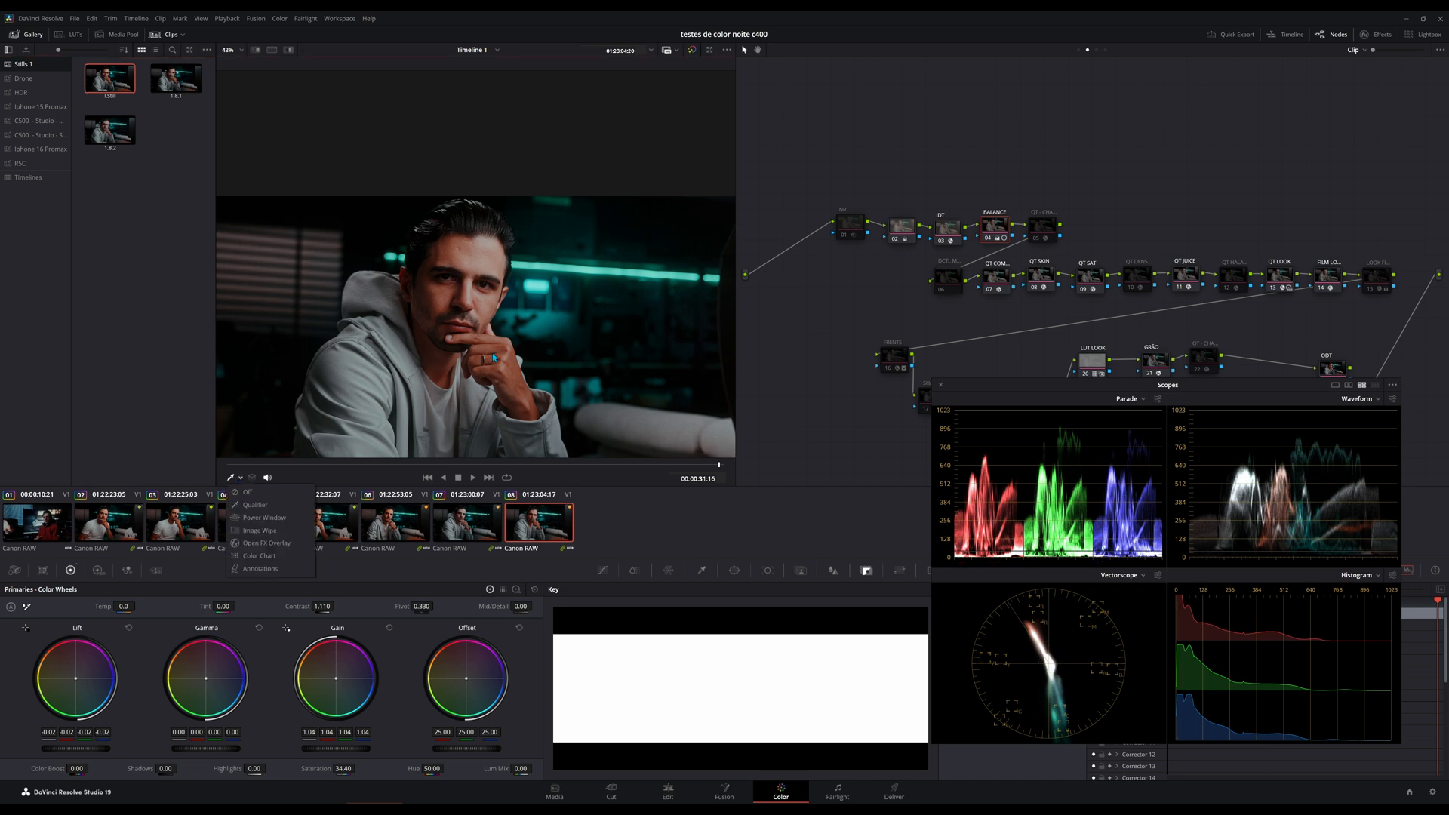
pyautogui.click(255, 505)
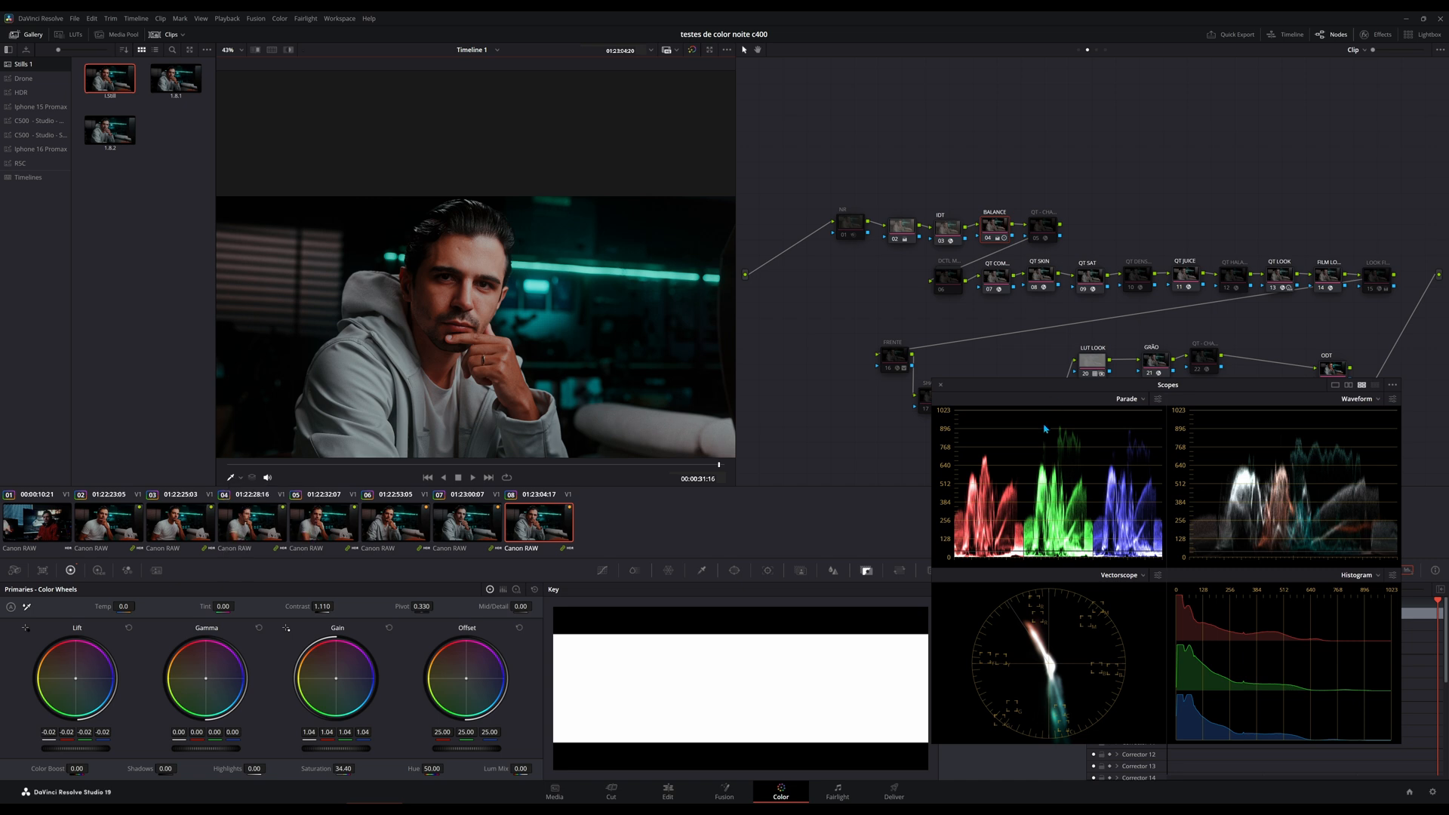
pyautogui.click(1158, 575)
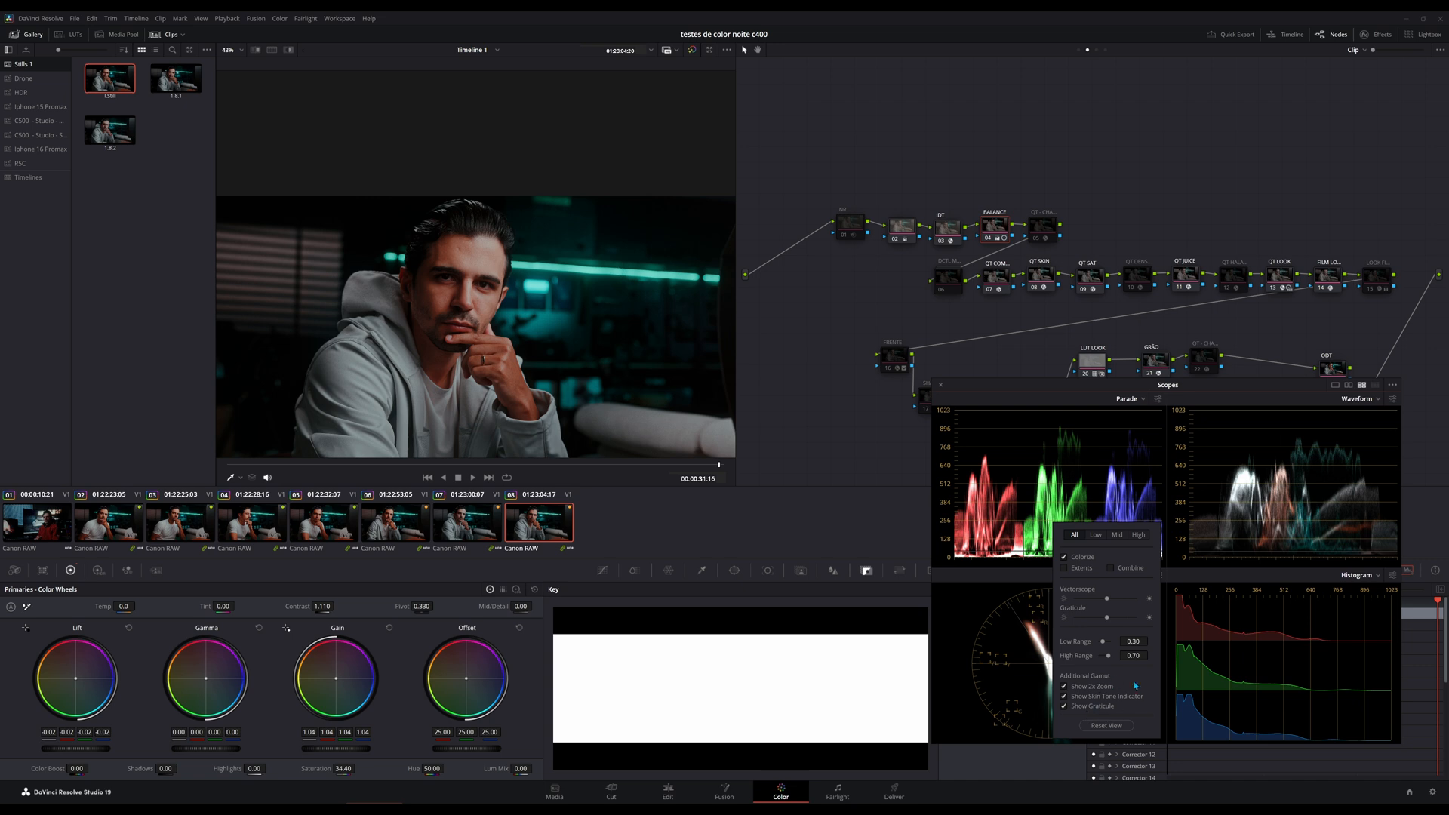
pyautogui.click(1050, 582)
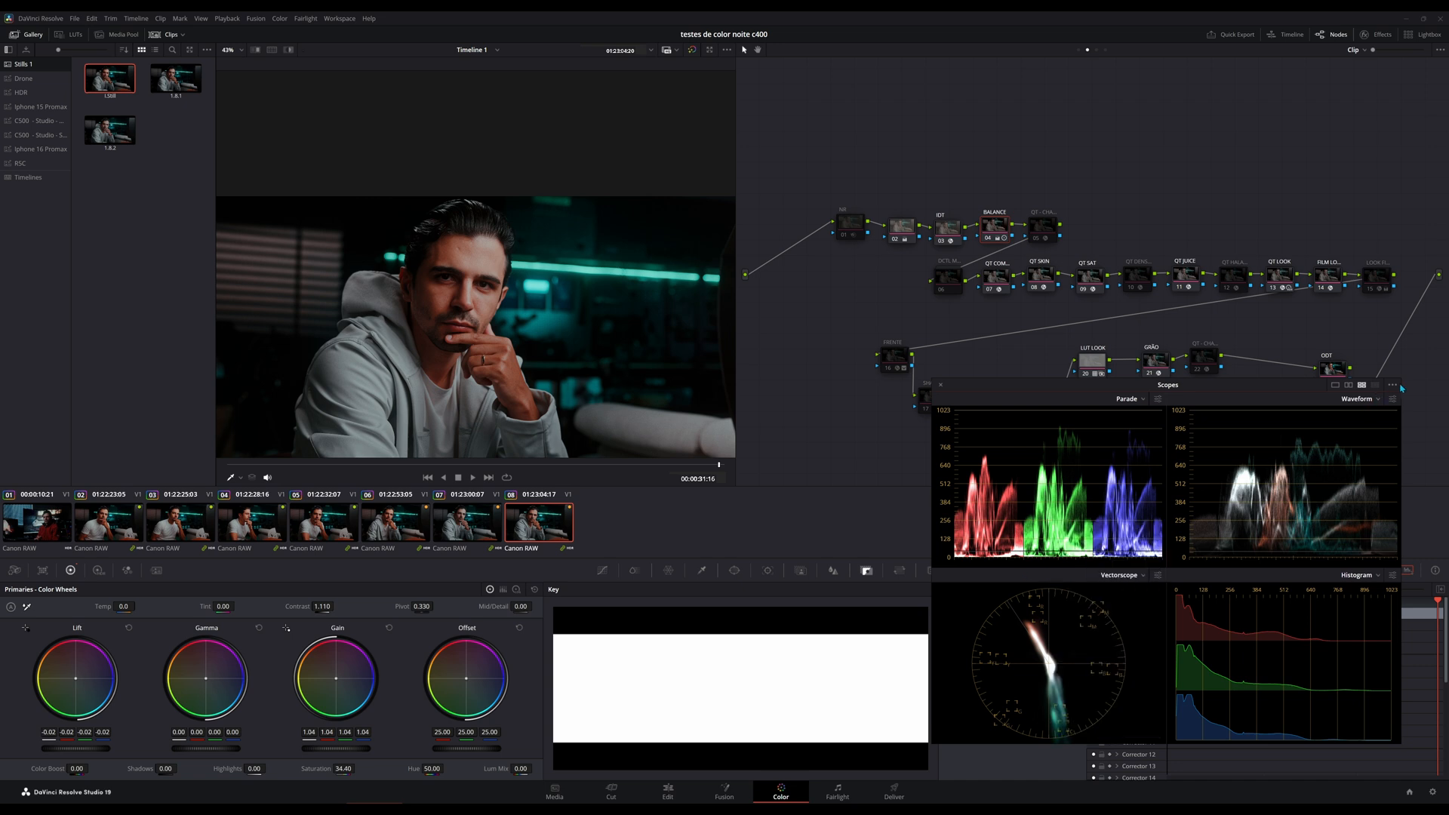
pyautogui.click(1393, 385)
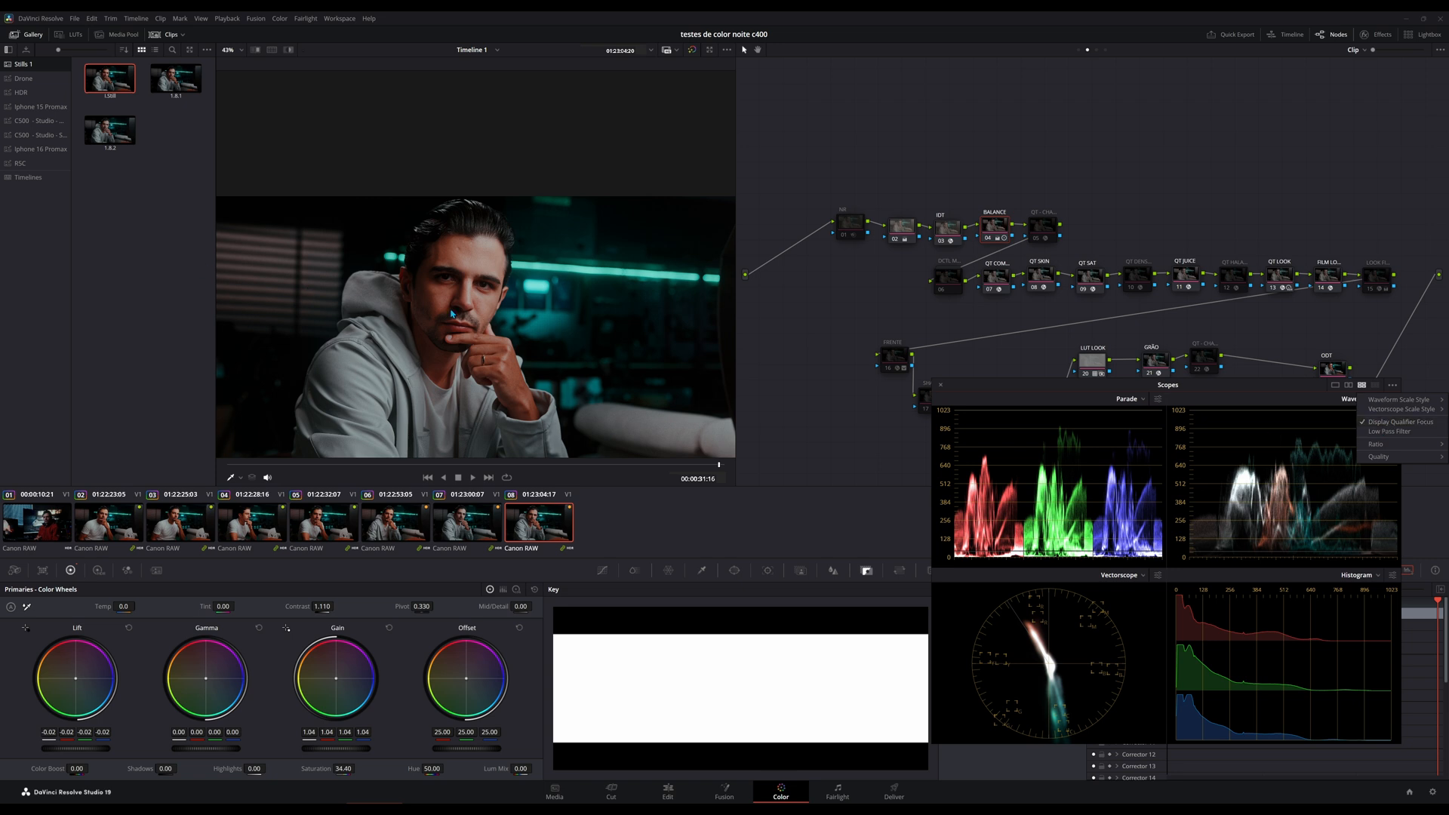
pyautogui.click(1055, 647)
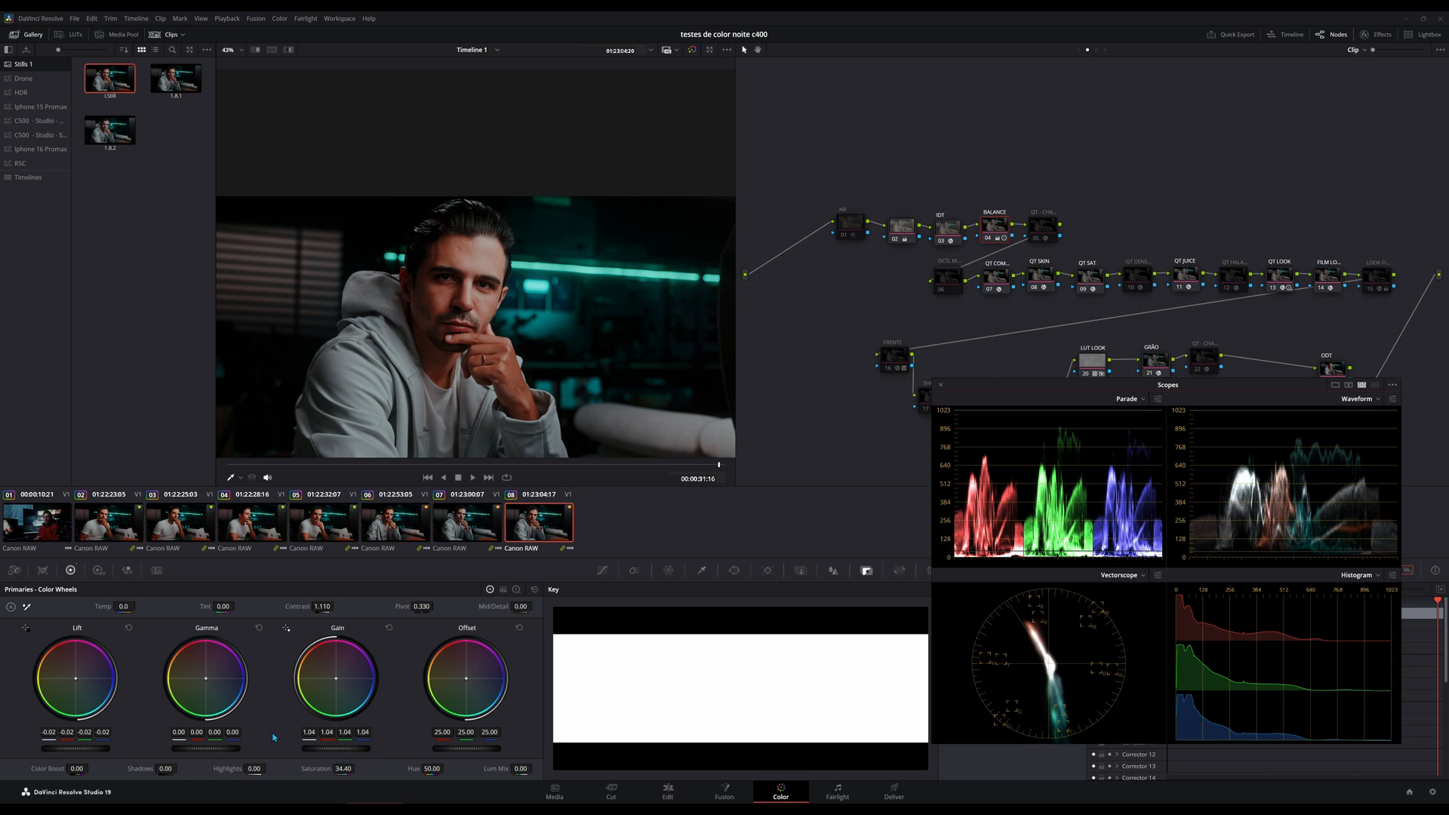
# Try raising the blue Gain to 2.67, reduce it to 1.37, and undo the Gain change.
pyautogui.moveTo(350, 737); pyautogui.dragTo(484, 737)
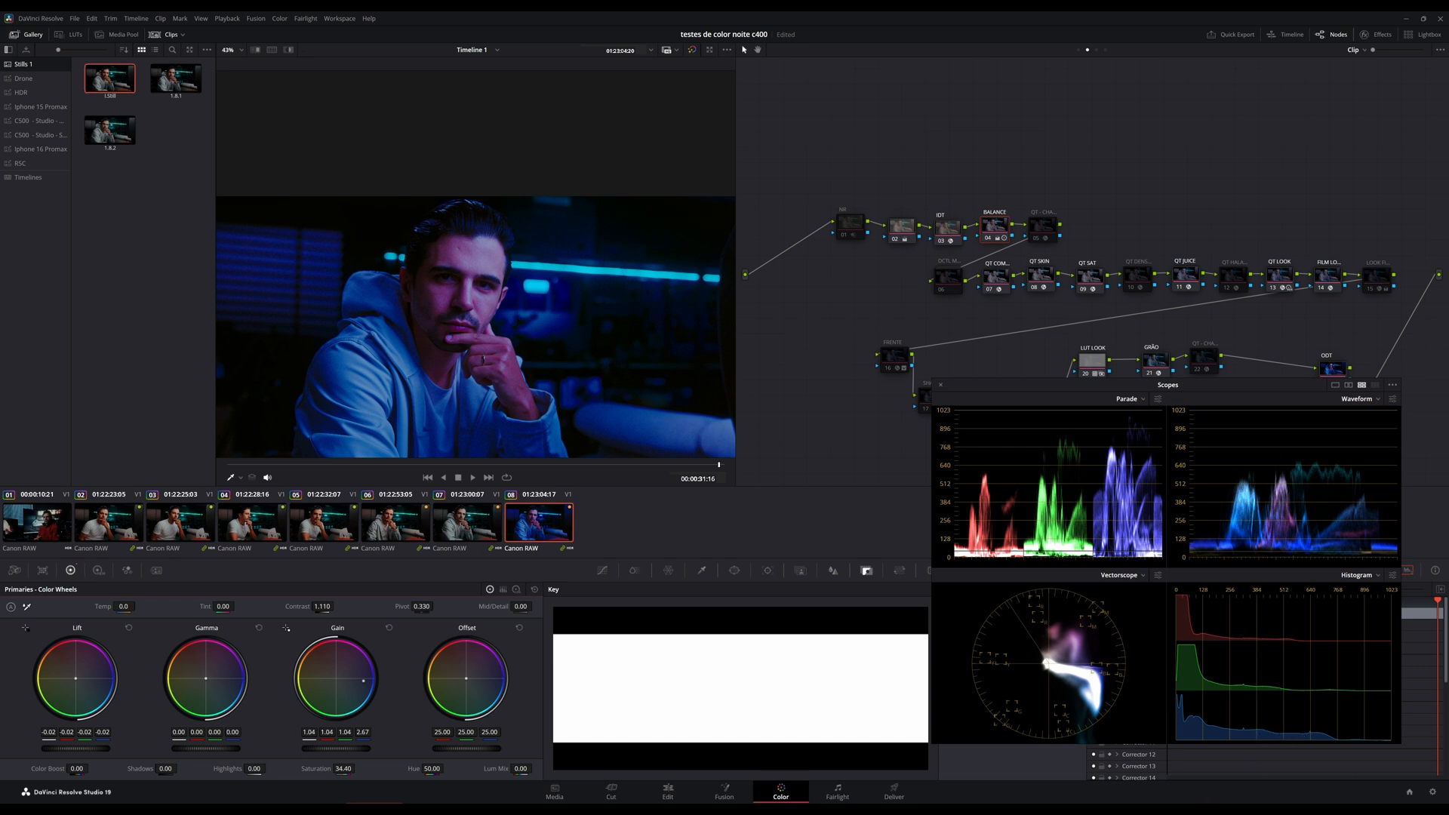
pyautogui.moveTo(367, 735); pyautogui.dragTo(246, 735)
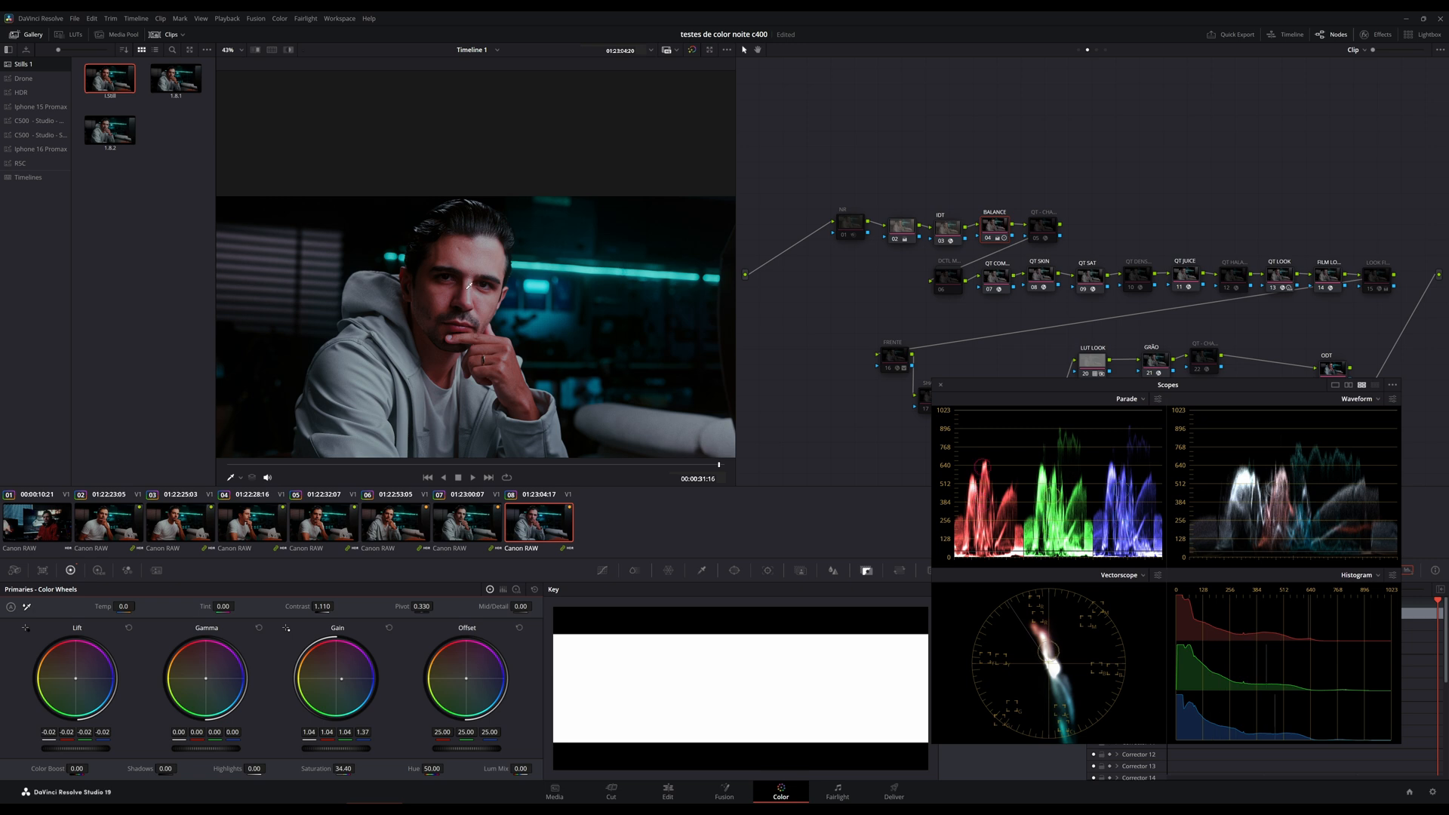
pyautogui.hotkey('ctrl', 'z')
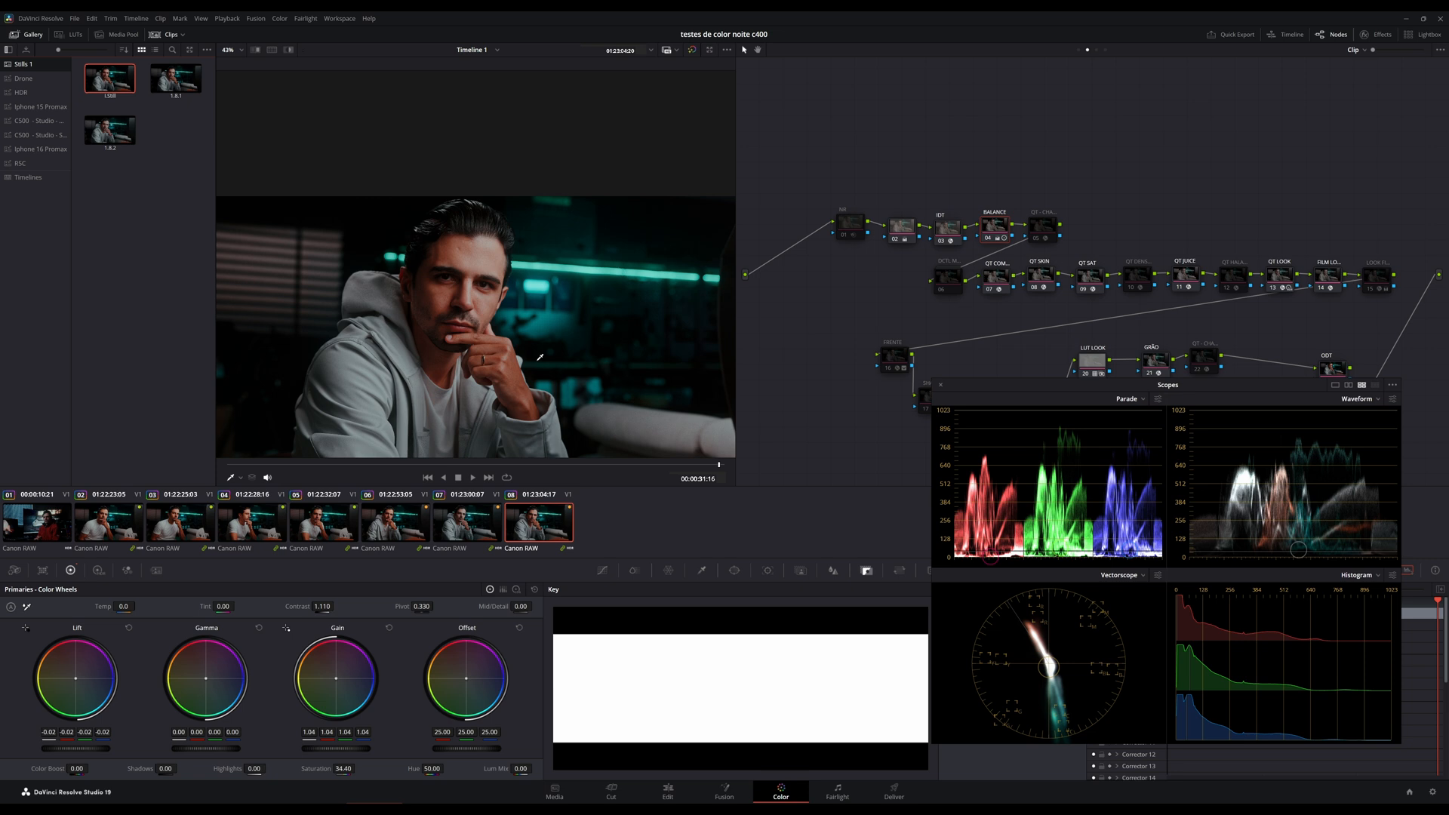
# Enable the NR node at the start of the node tree and set its Node Cache to On.
pyautogui.scroll(2, 564, 335)
pyautogui.scroll(-2, 562, 344)
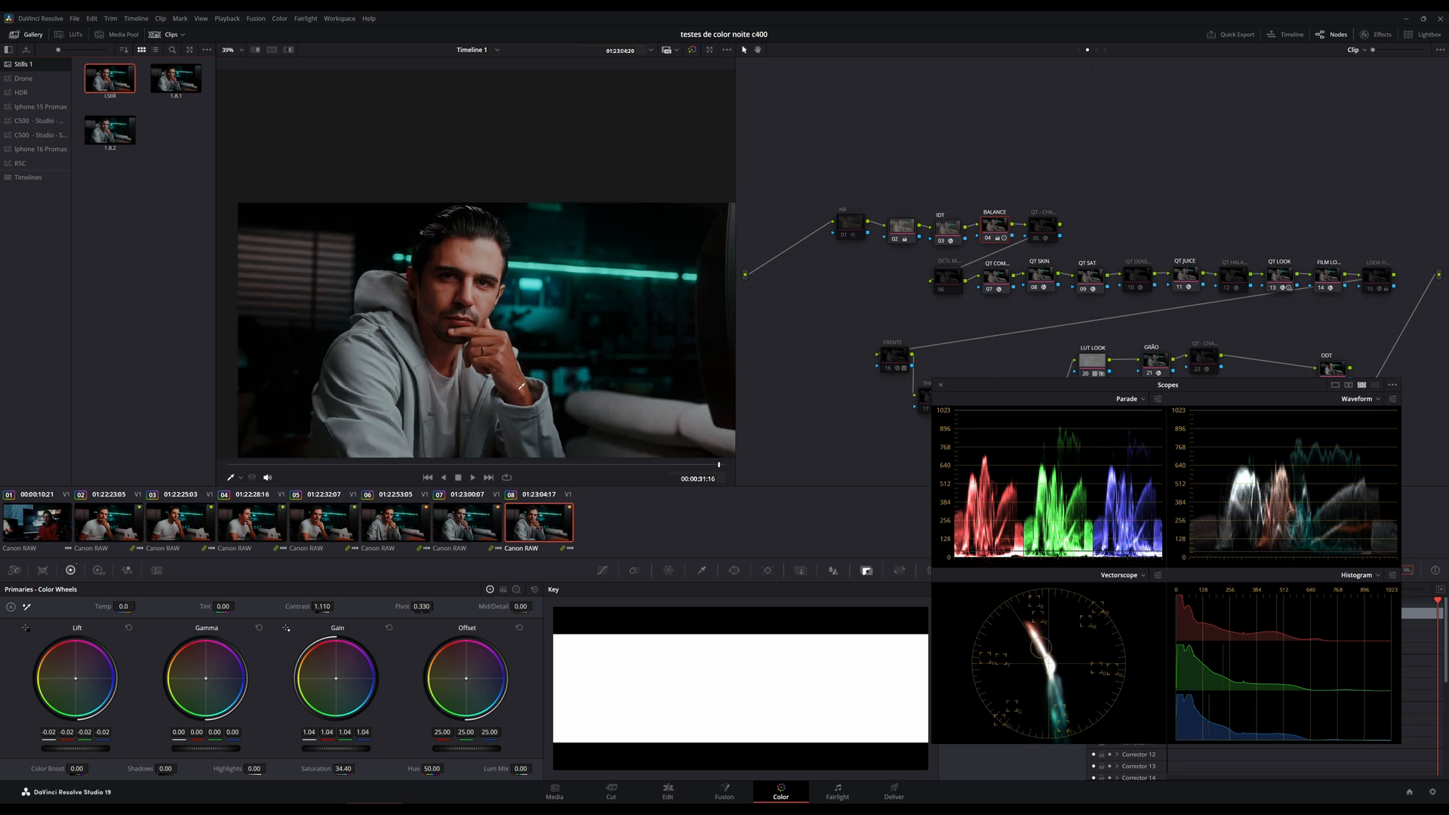
pyautogui.scroll(-1, 521, 385)
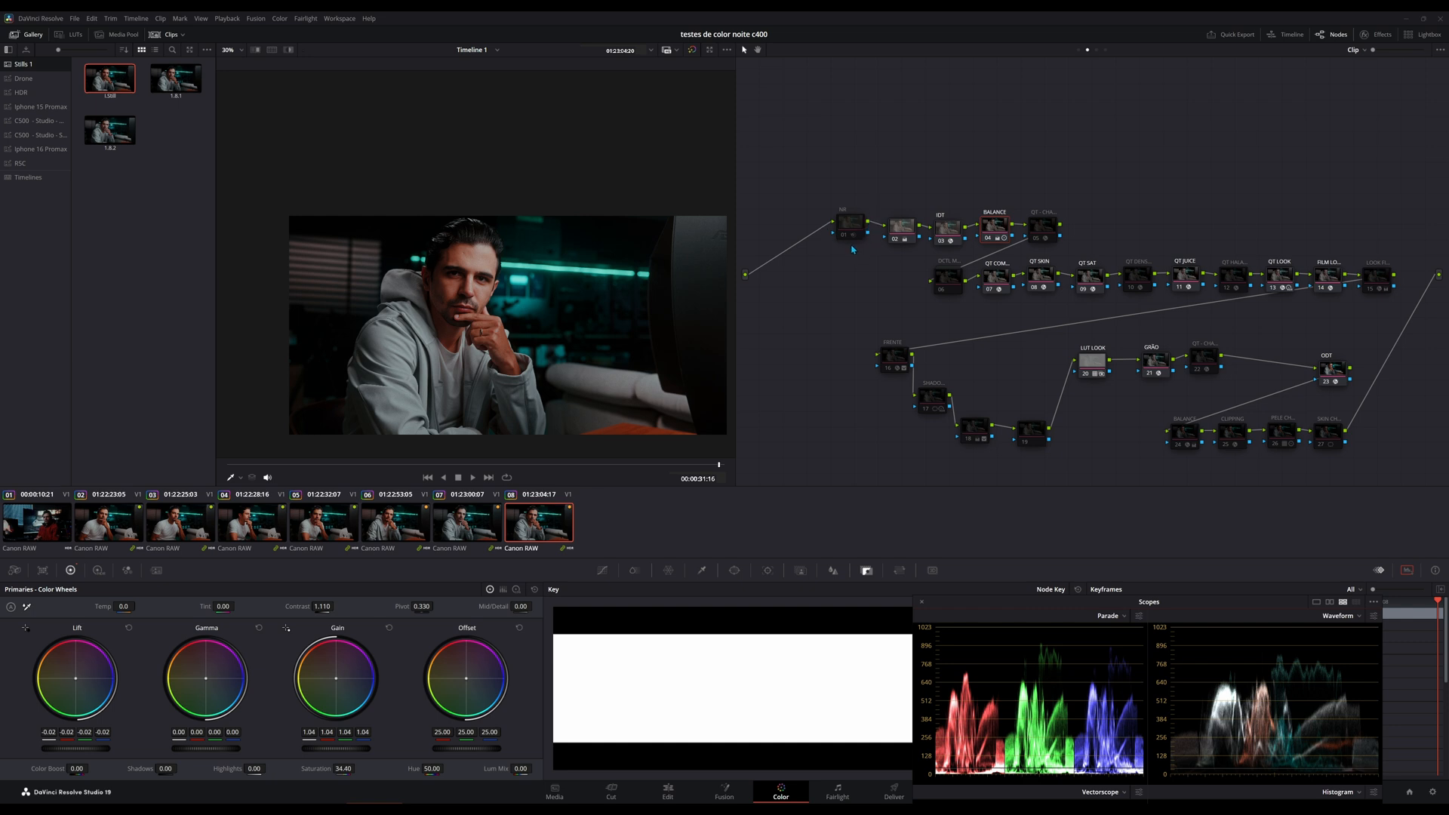
pyautogui.scroll(5, 592, 274)
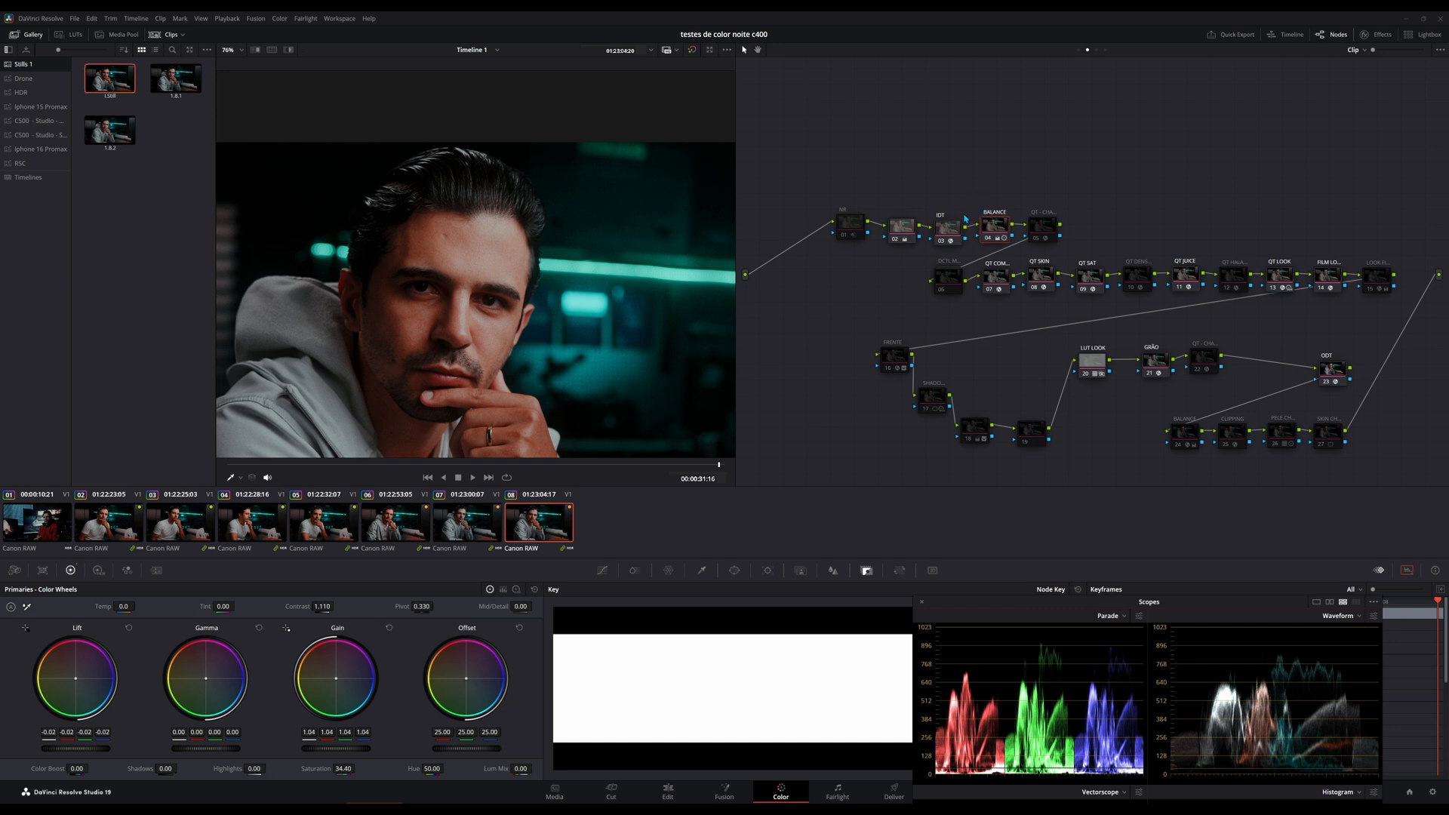
pyautogui.moveTo(844, 228); pyautogui.dragTo(846, 245)
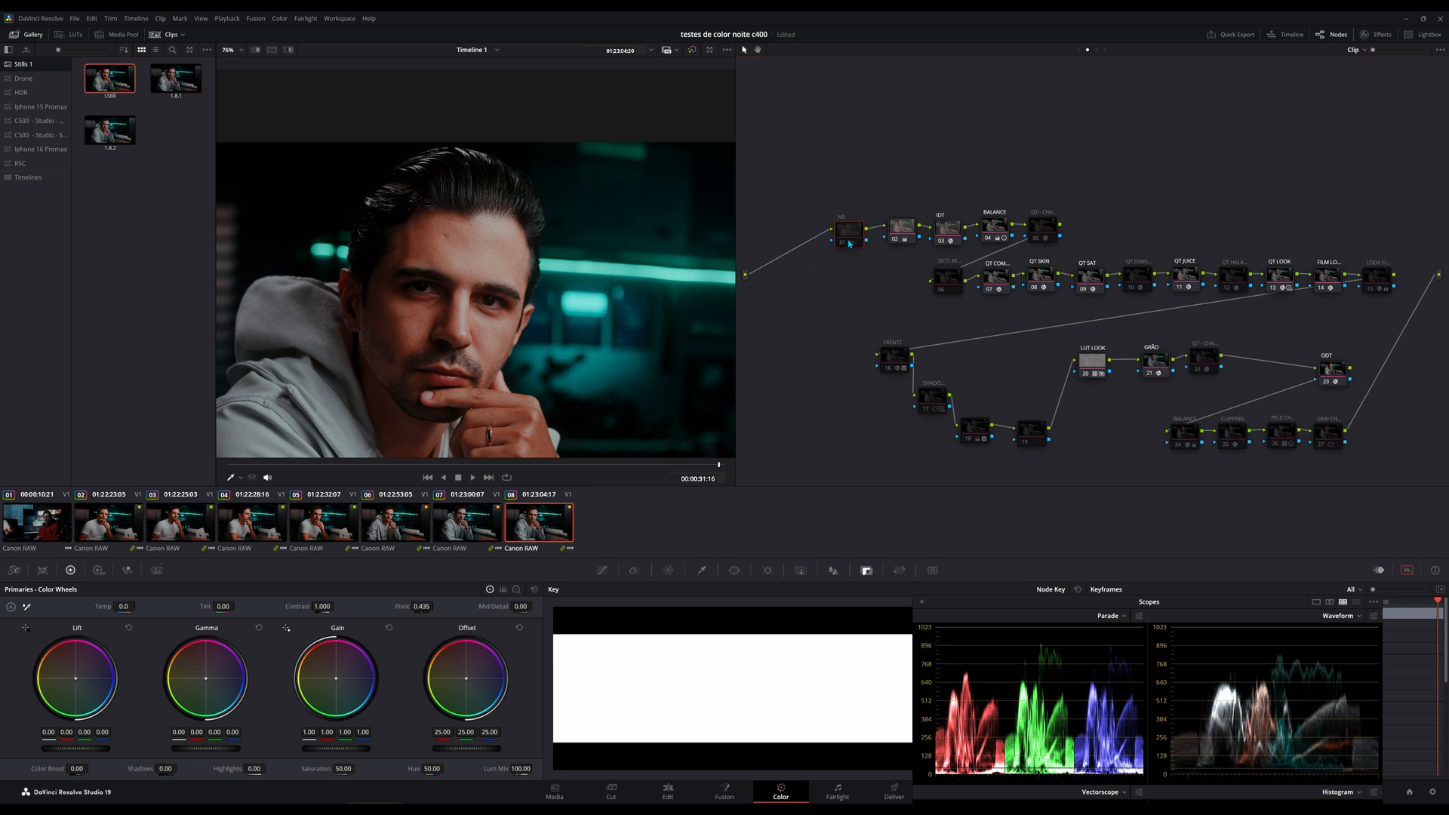
pyautogui.click(1181, 443)
pyautogui.click(855, 237)
pyautogui.rightClick(845, 242)
pyautogui.moveTo(877, 389)
pyautogui.moveTo(872, 331)
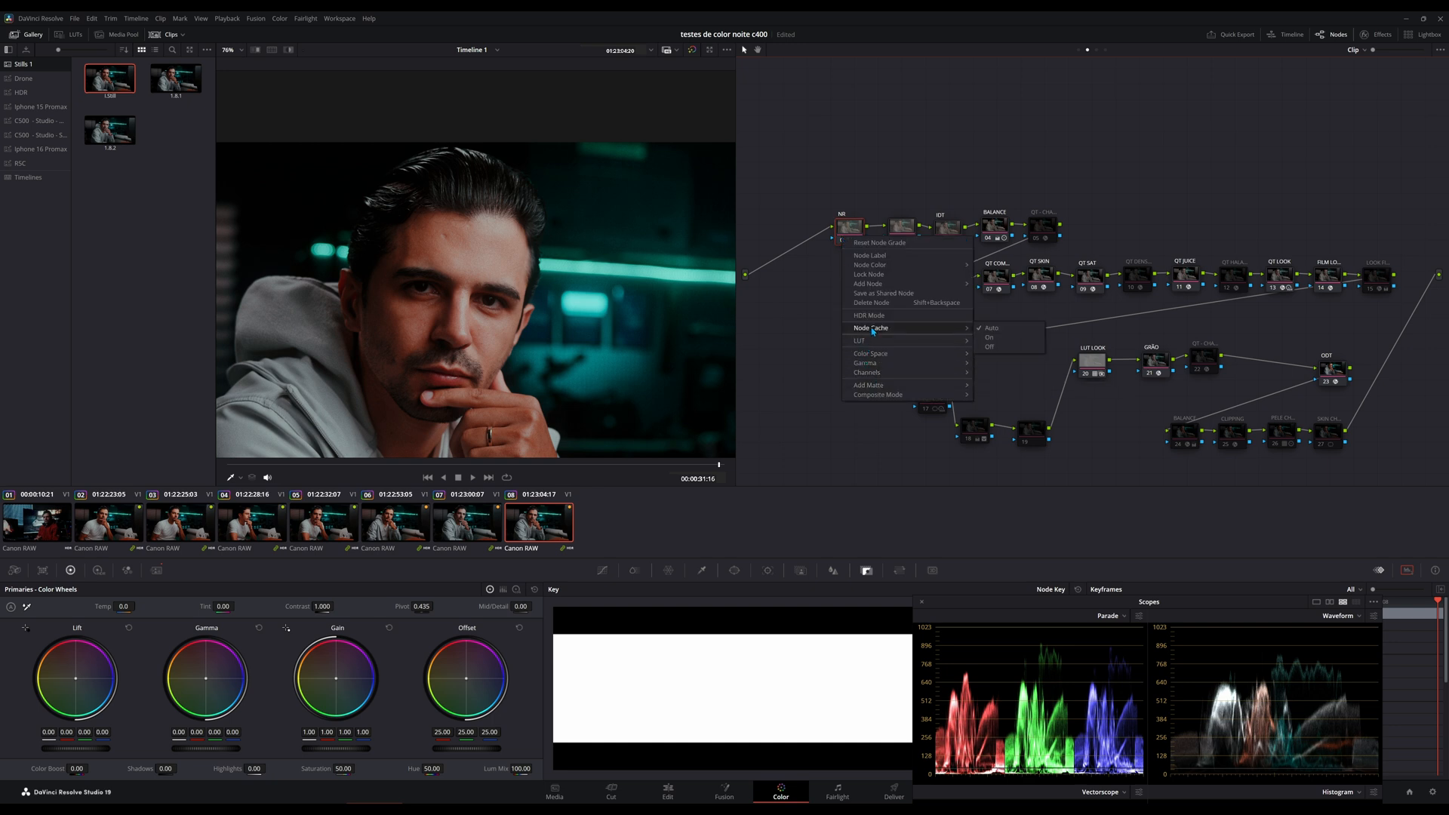
pyautogui.click(989, 338)
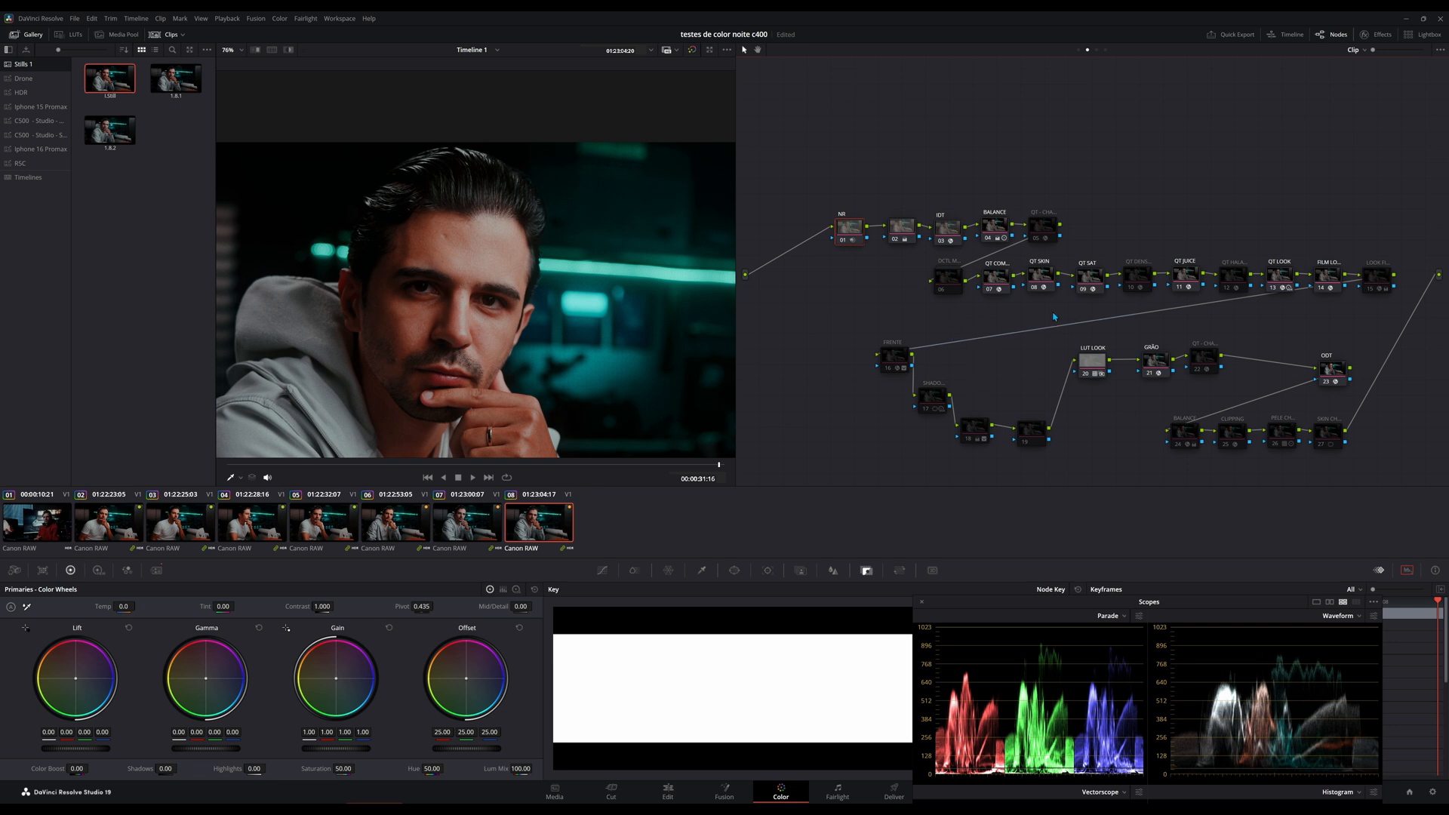
# Review the LUT LOOK node and revisit the NR node's Node Cache options.
pyautogui.click(1234, 441)
pyautogui.click(1092, 368)
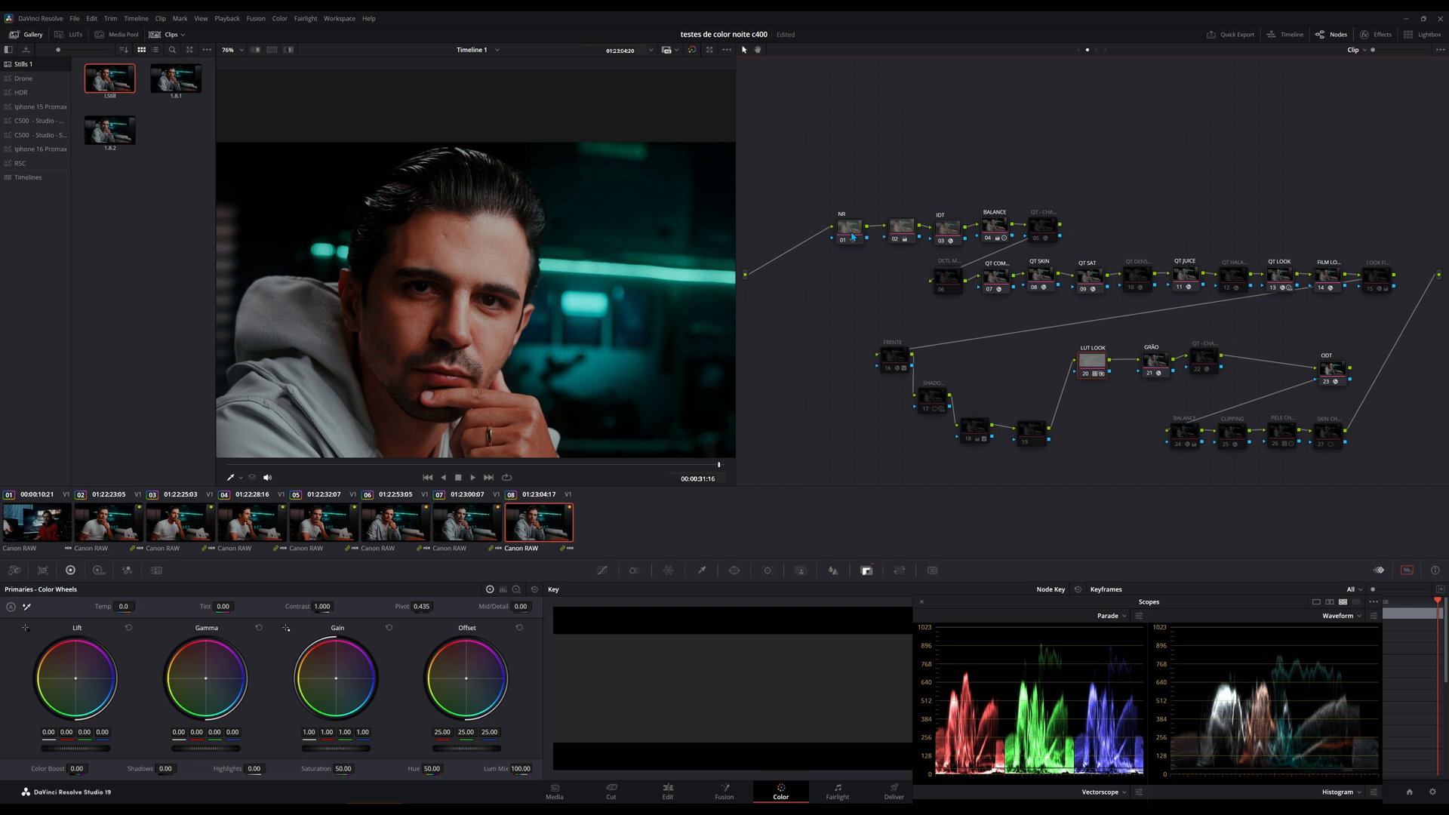
pyautogui.click(856, 238)
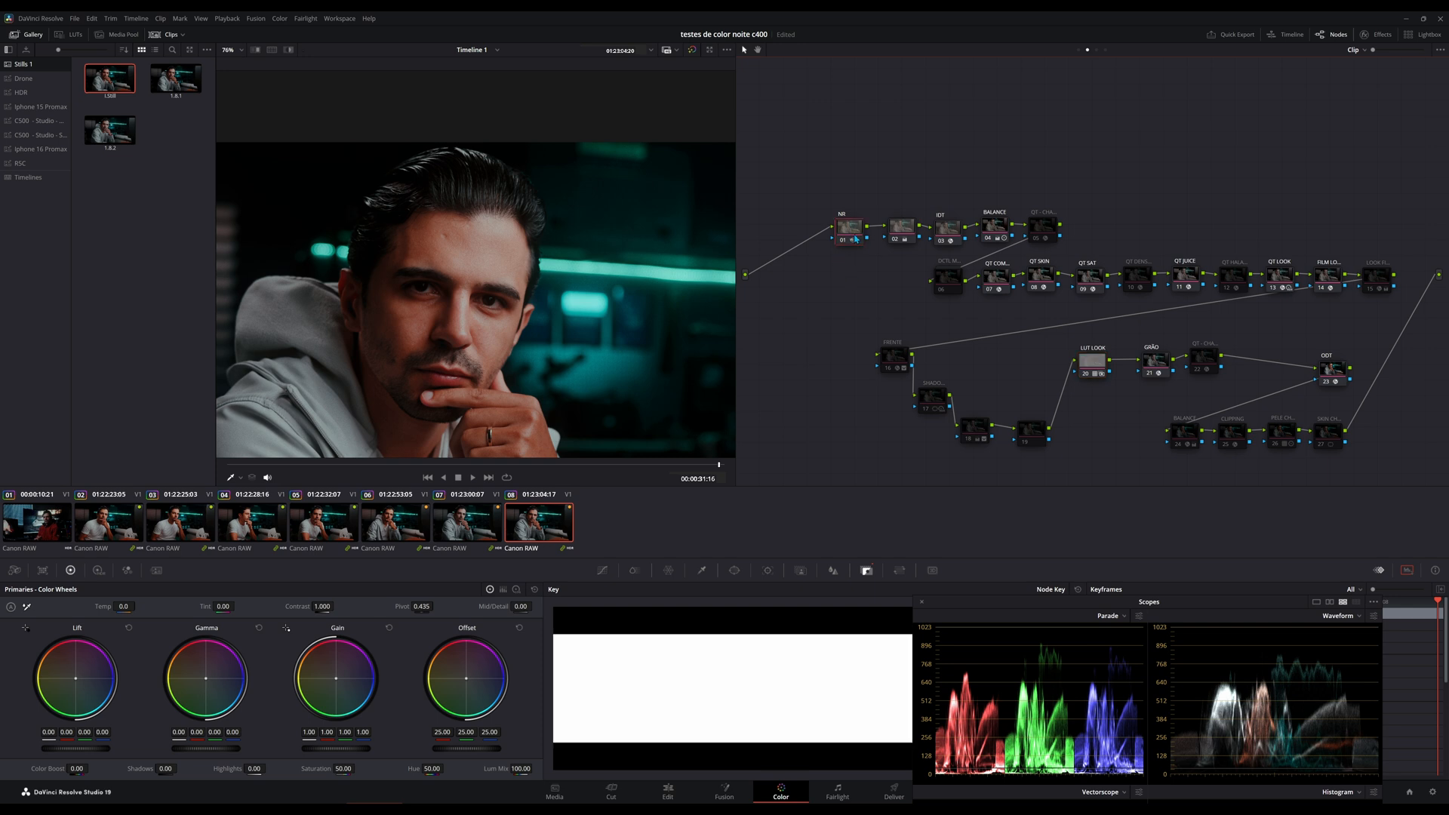
pyautogui.rightClick(847, 231)
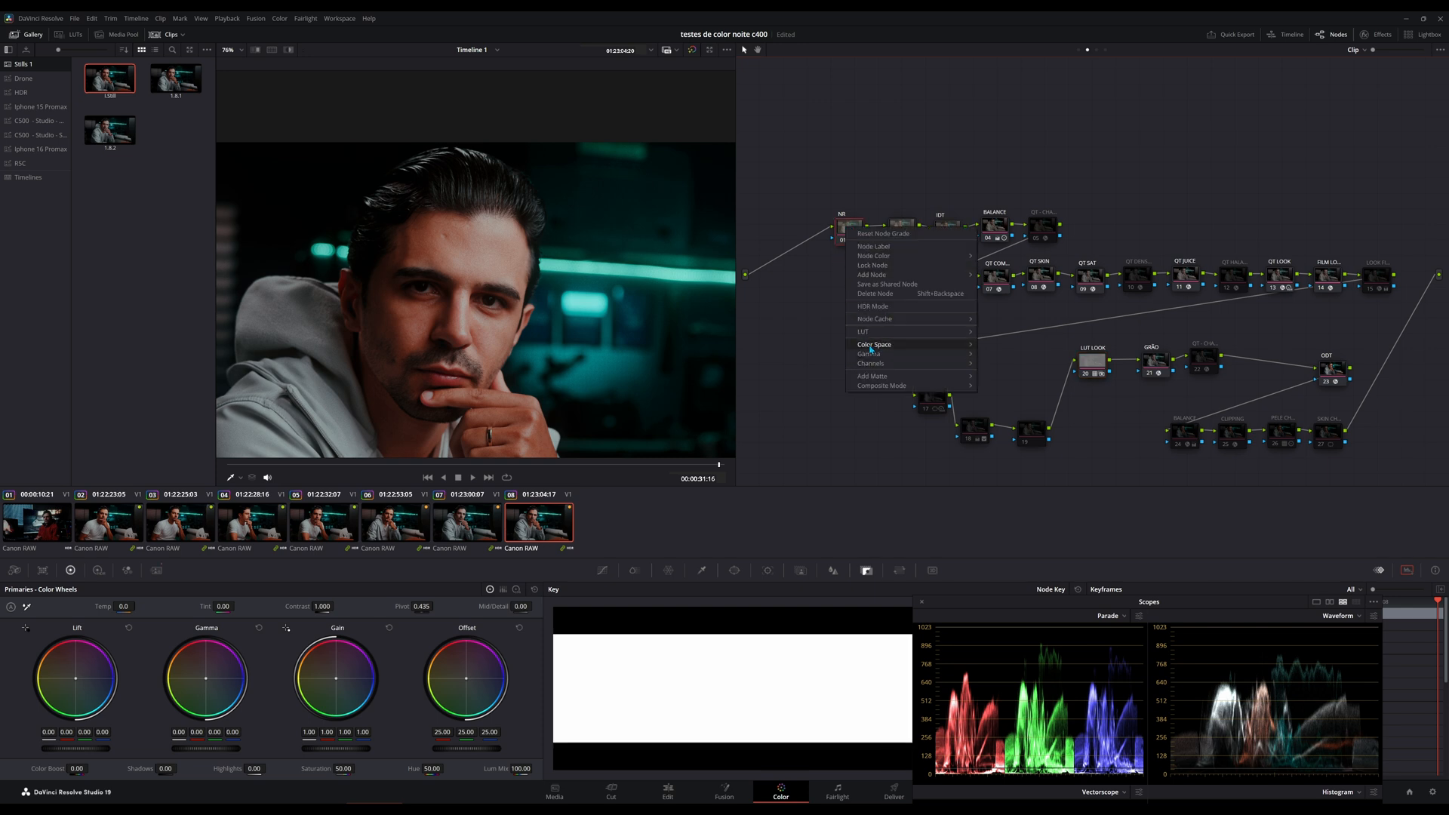
pyautogui.moveTo(876, 321)
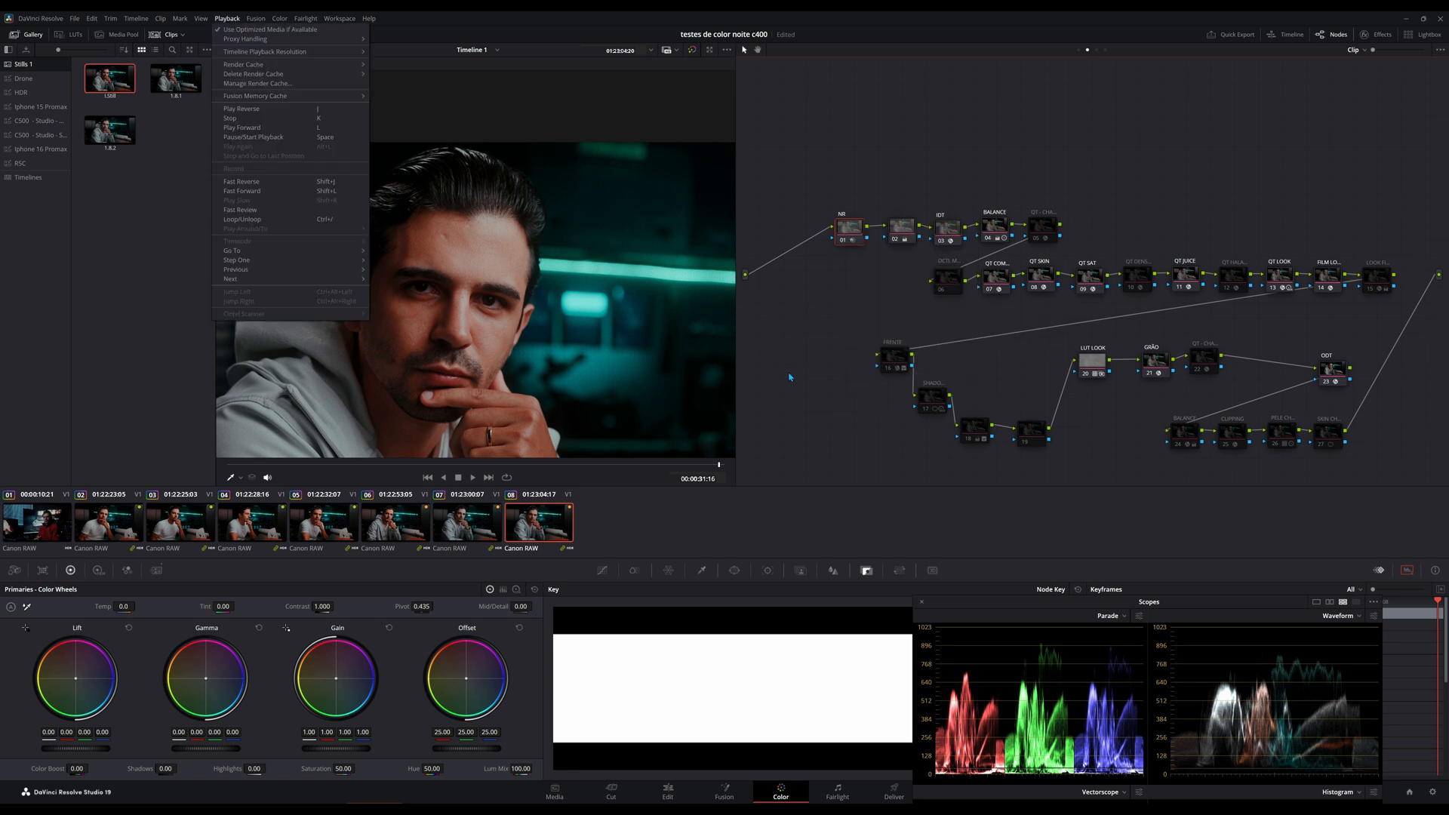
pyautogui.click(790, 377)
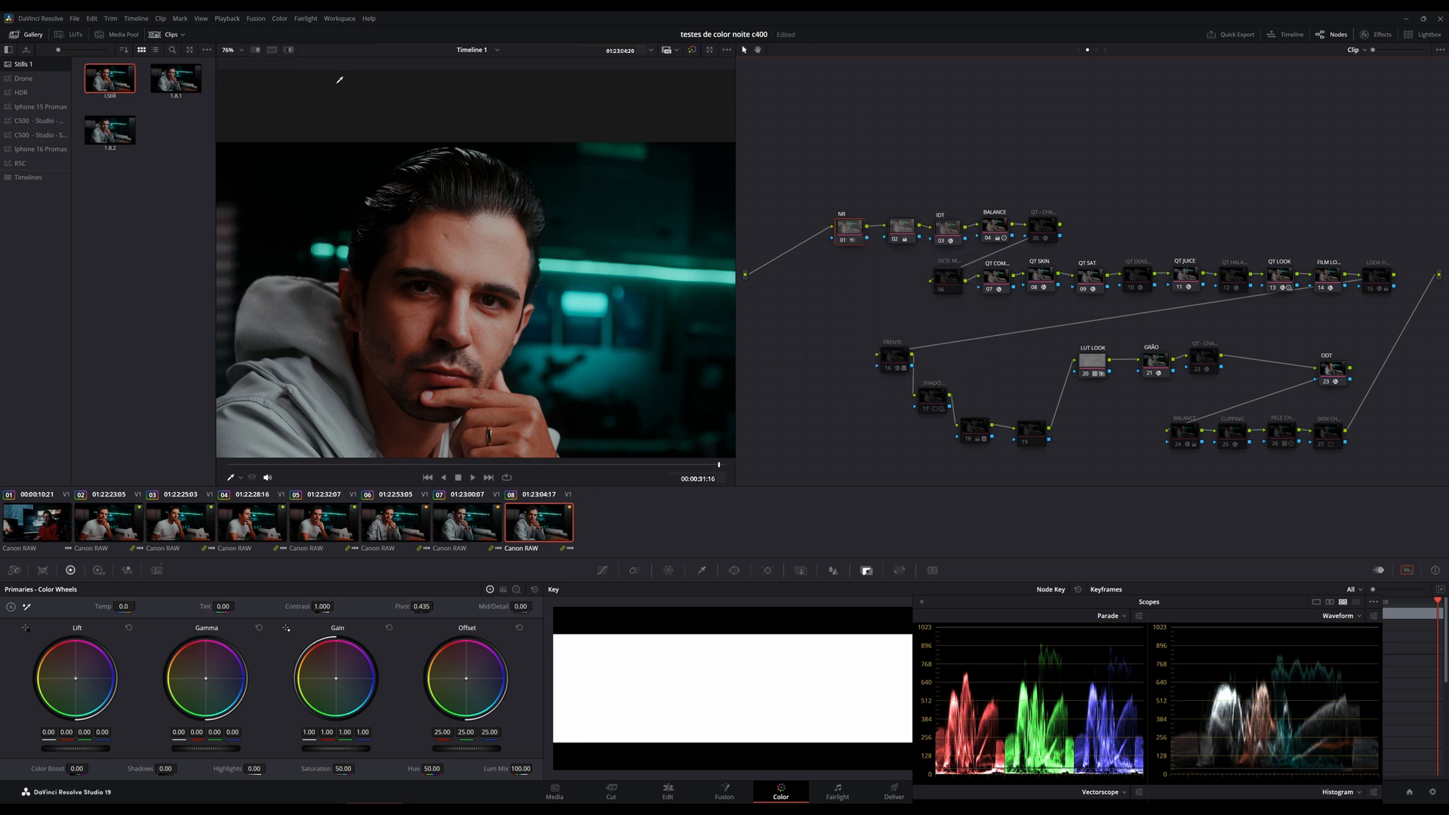
# Set the Render Cache mode to User.
pyautogui.click(227, 19)
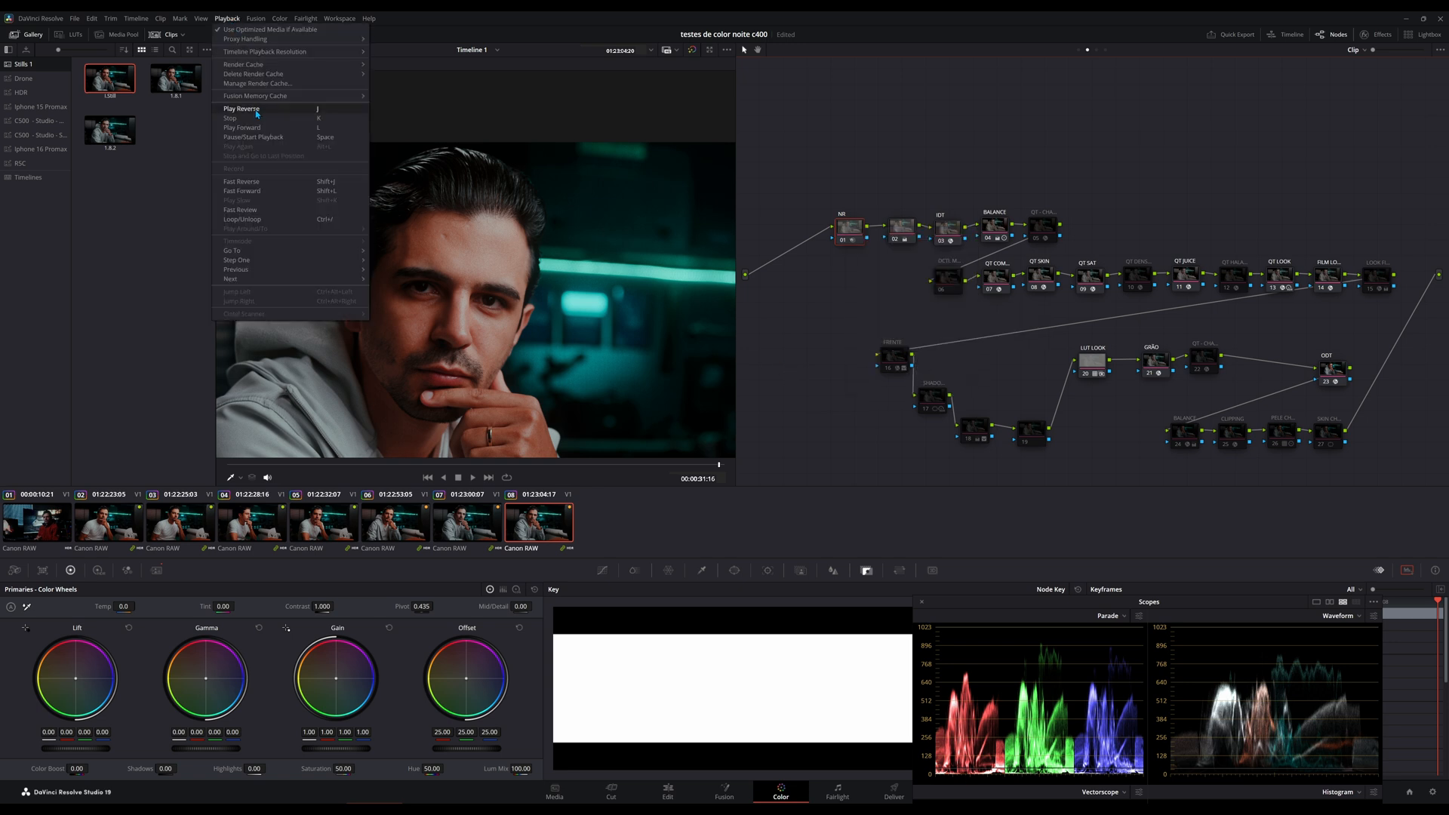
pyautogui.moveTo(271, 65)
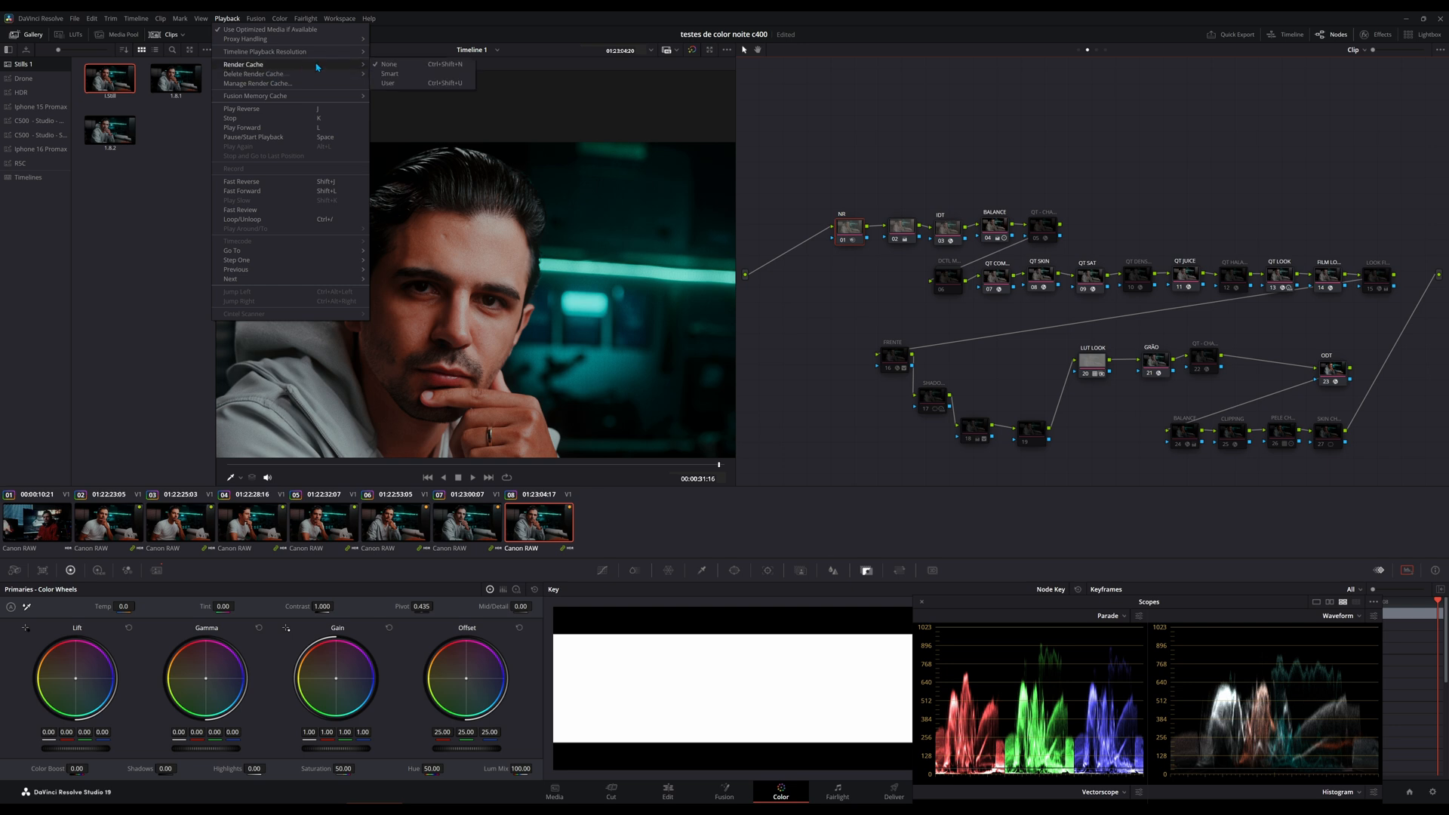
pyautogui.click(389, 83)
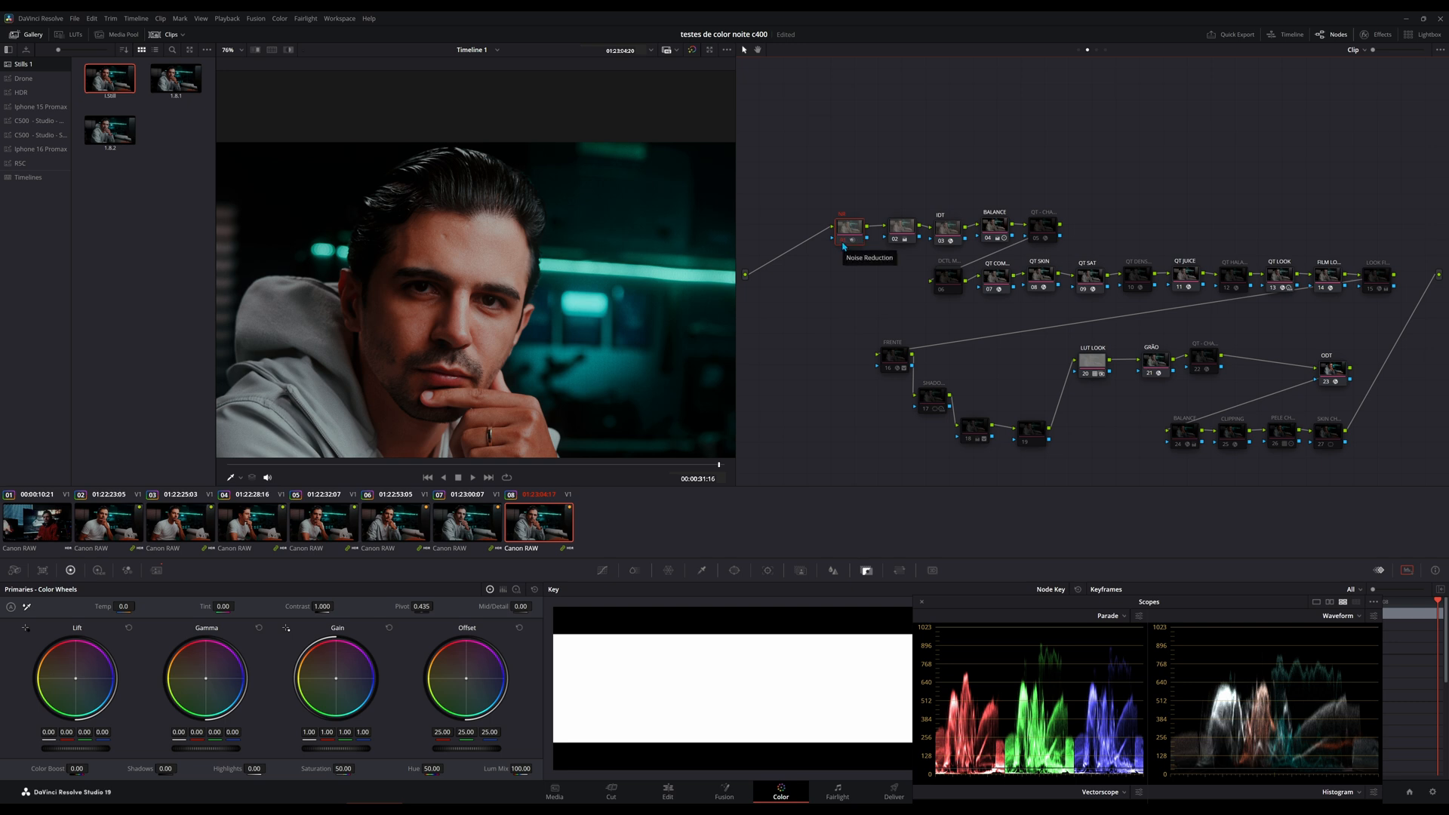
# Play back clip 08 from several points to check its playback with the NR node cached.
pyautogui.click(851, 242)
pyautogui.click(478, 478)
pyautogui.click(601, 465)
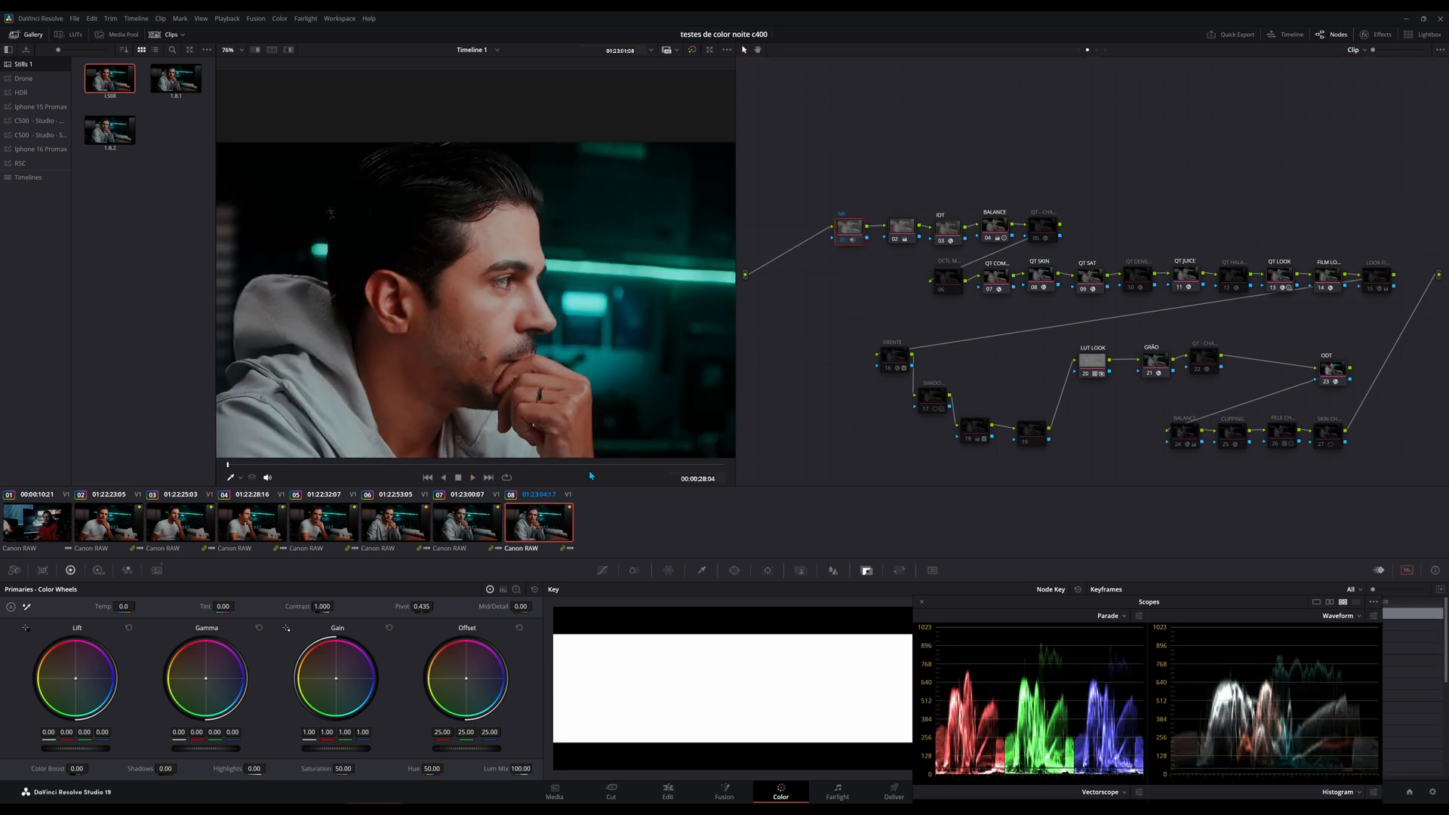
pyautogui.click(345, 464)
pyautogui.press('space')
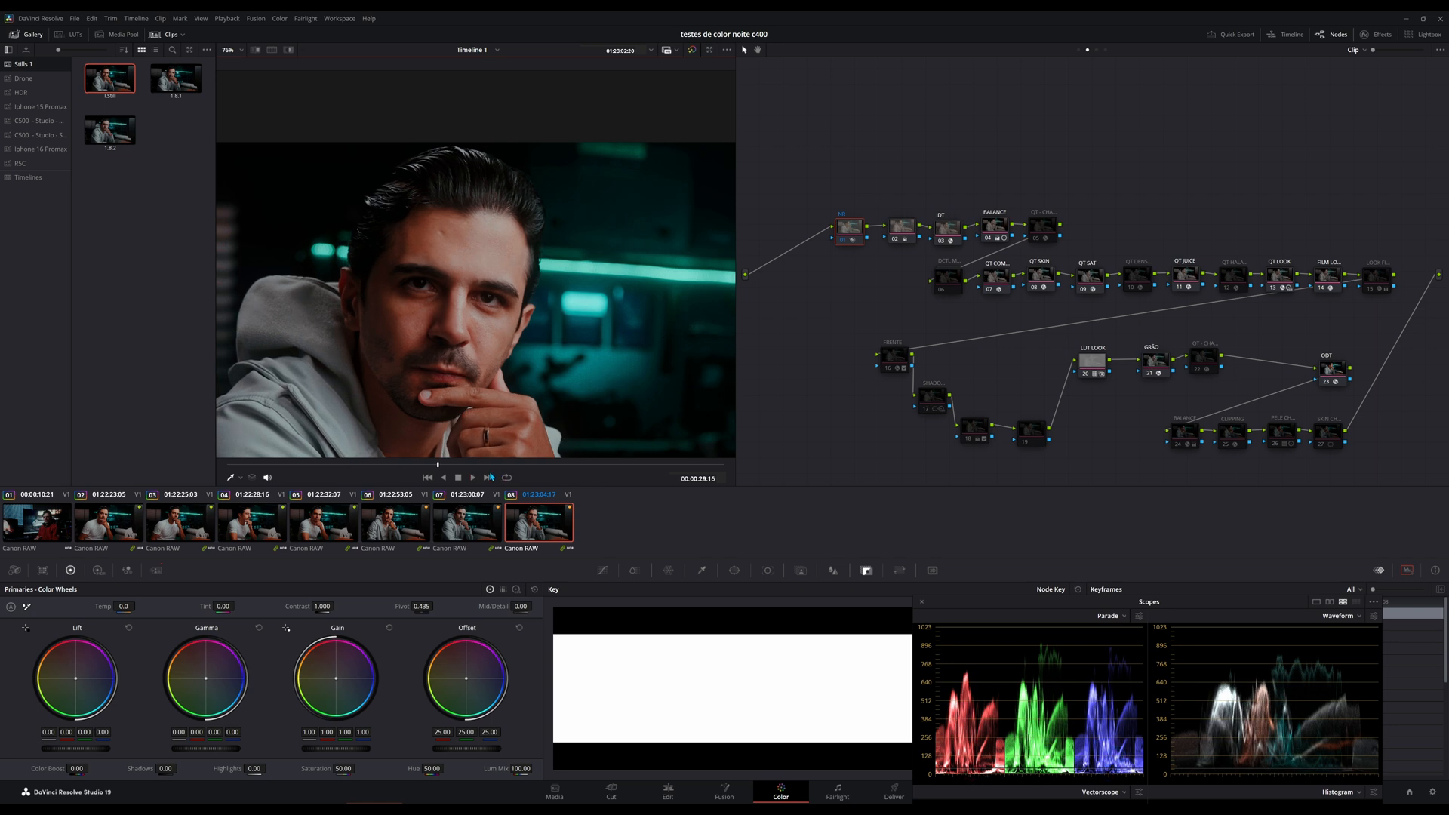
pyautogui.moveTo(488, 468); pyautogui.dragTo(496, 471)
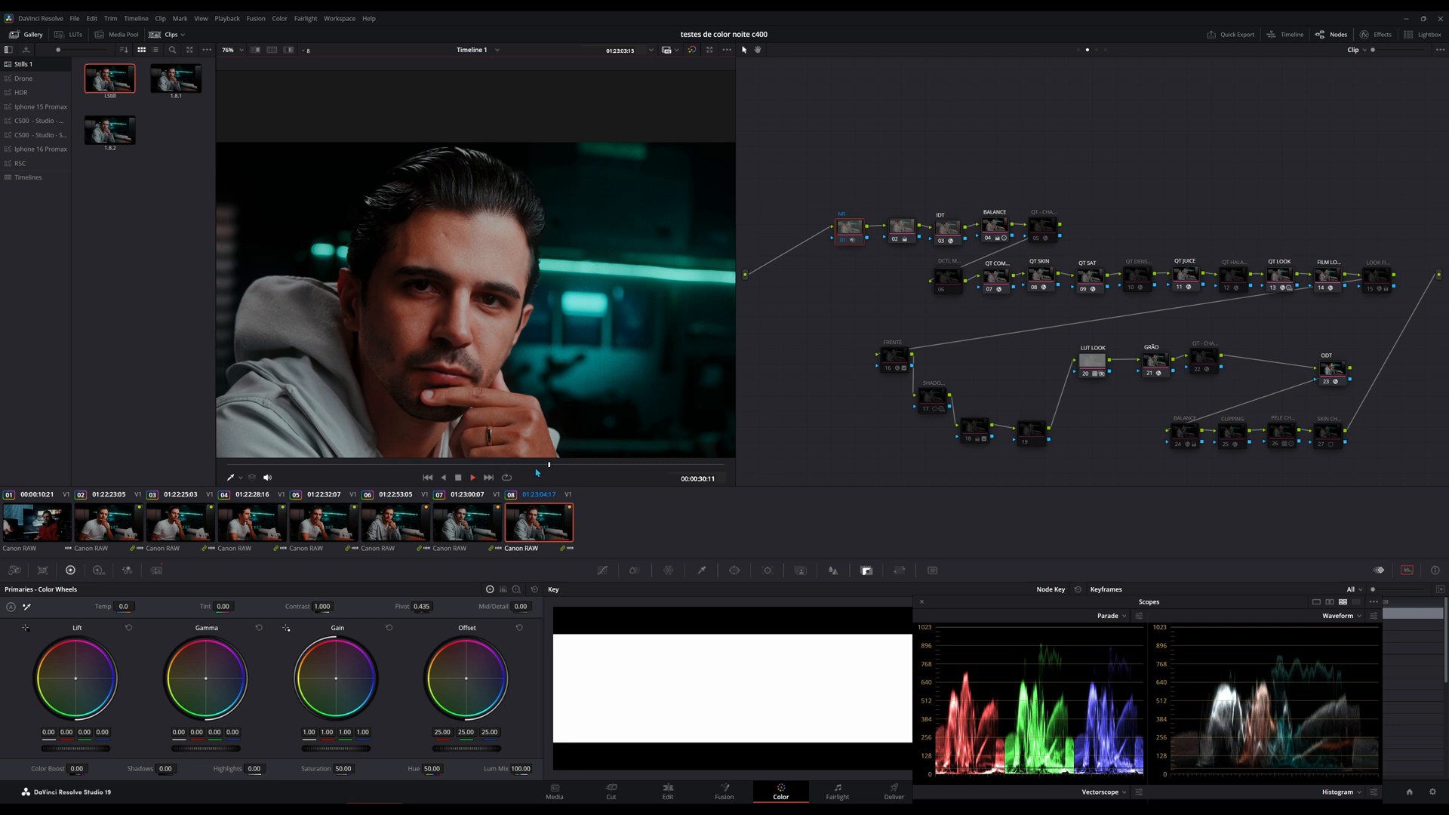
pyautogui.press('space')
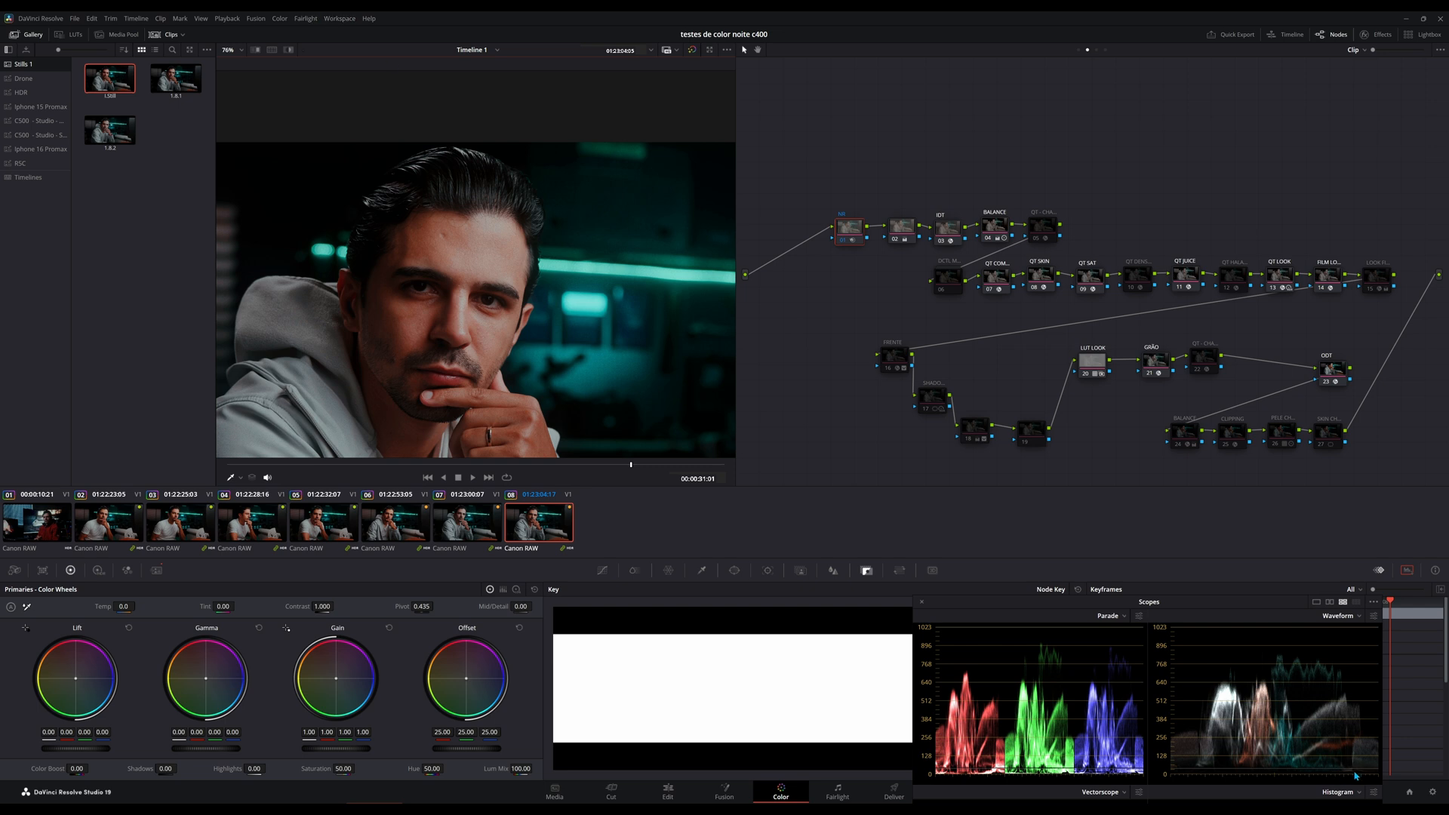
# Review the available render cache formats in the project's master settings and leave without changing anything.
pyautogui.click(1431, 792)
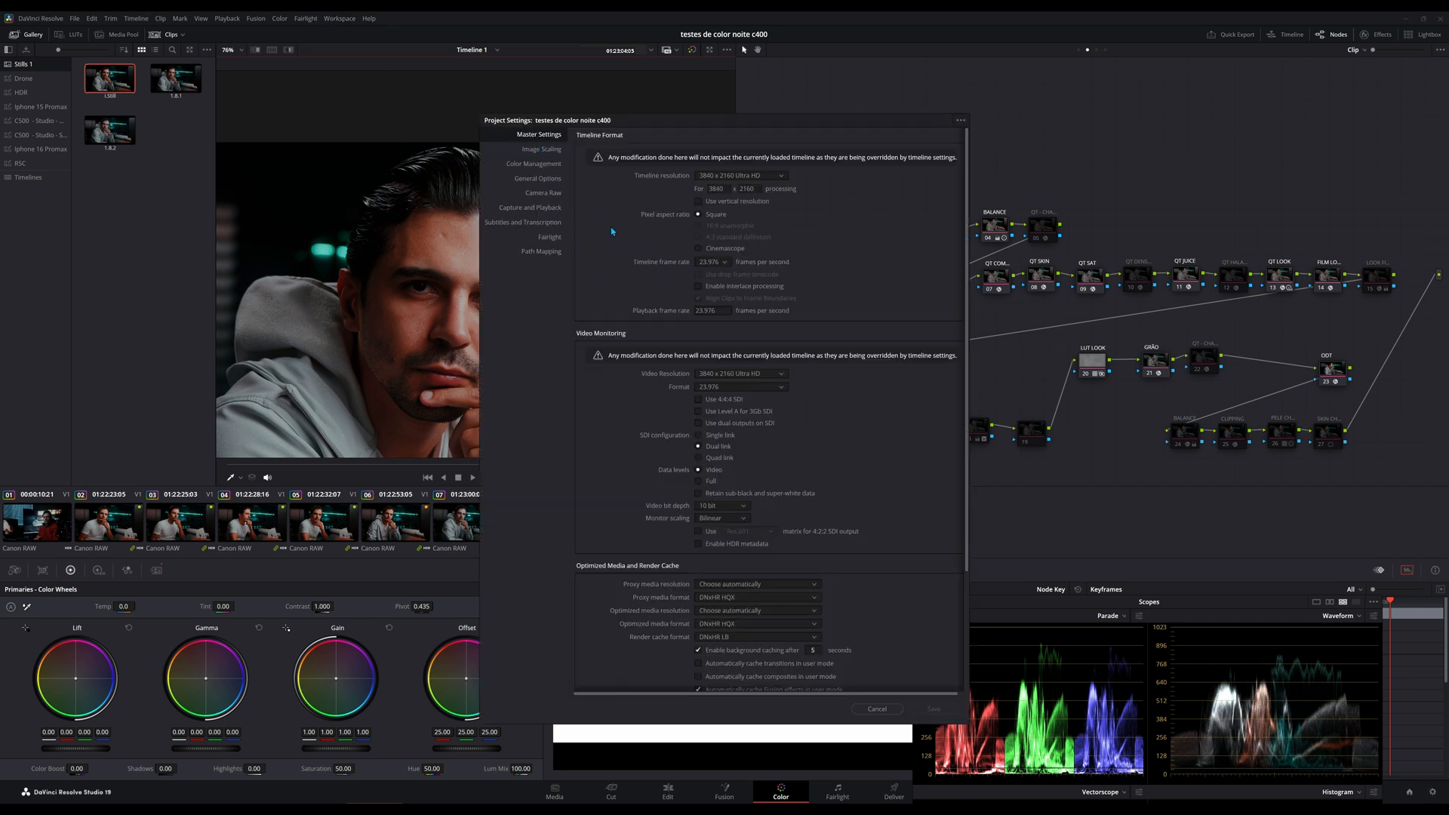
pyautogui.scroll(-2, 758, 538)
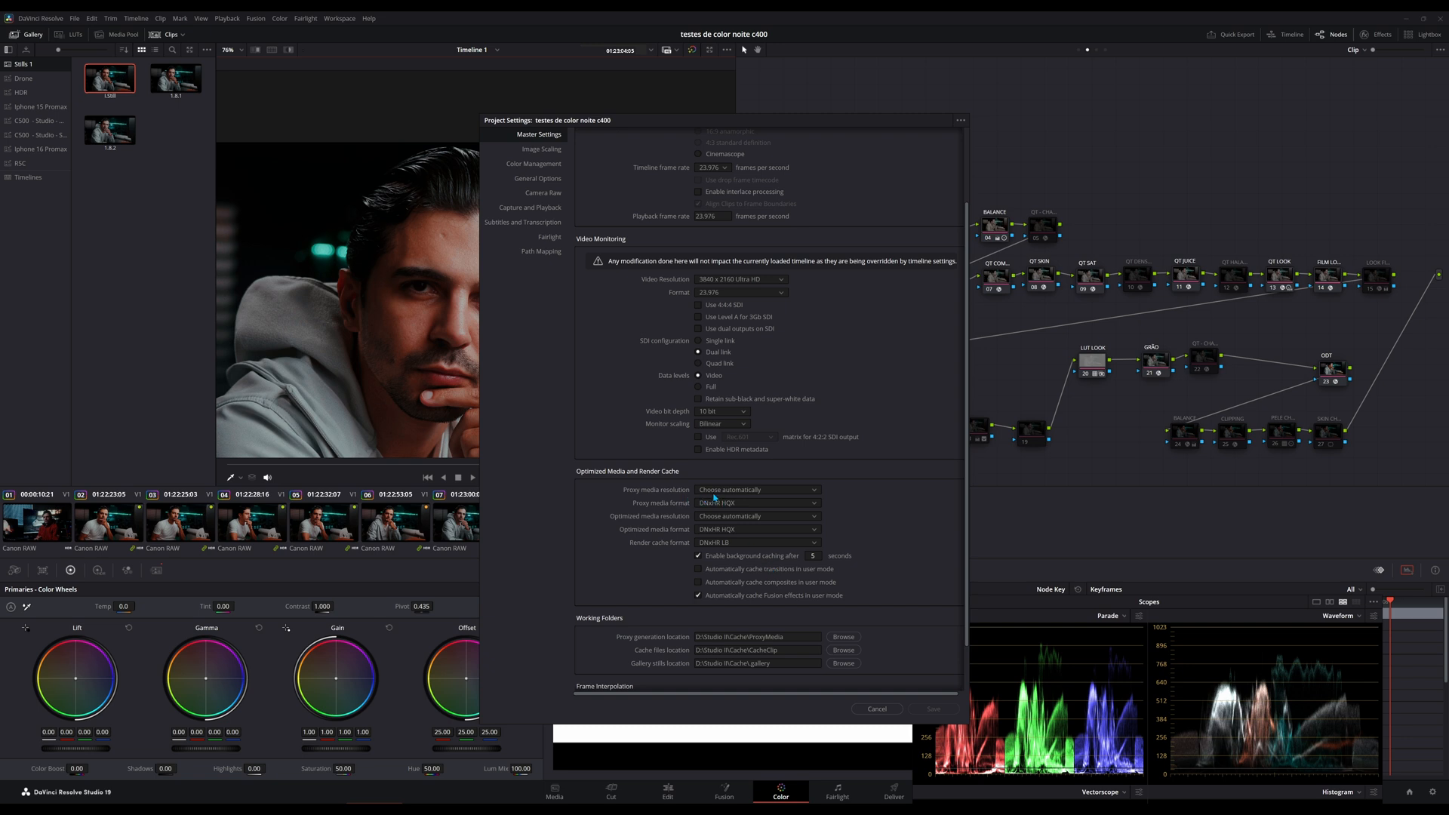
pyautogui.click(728, 544)
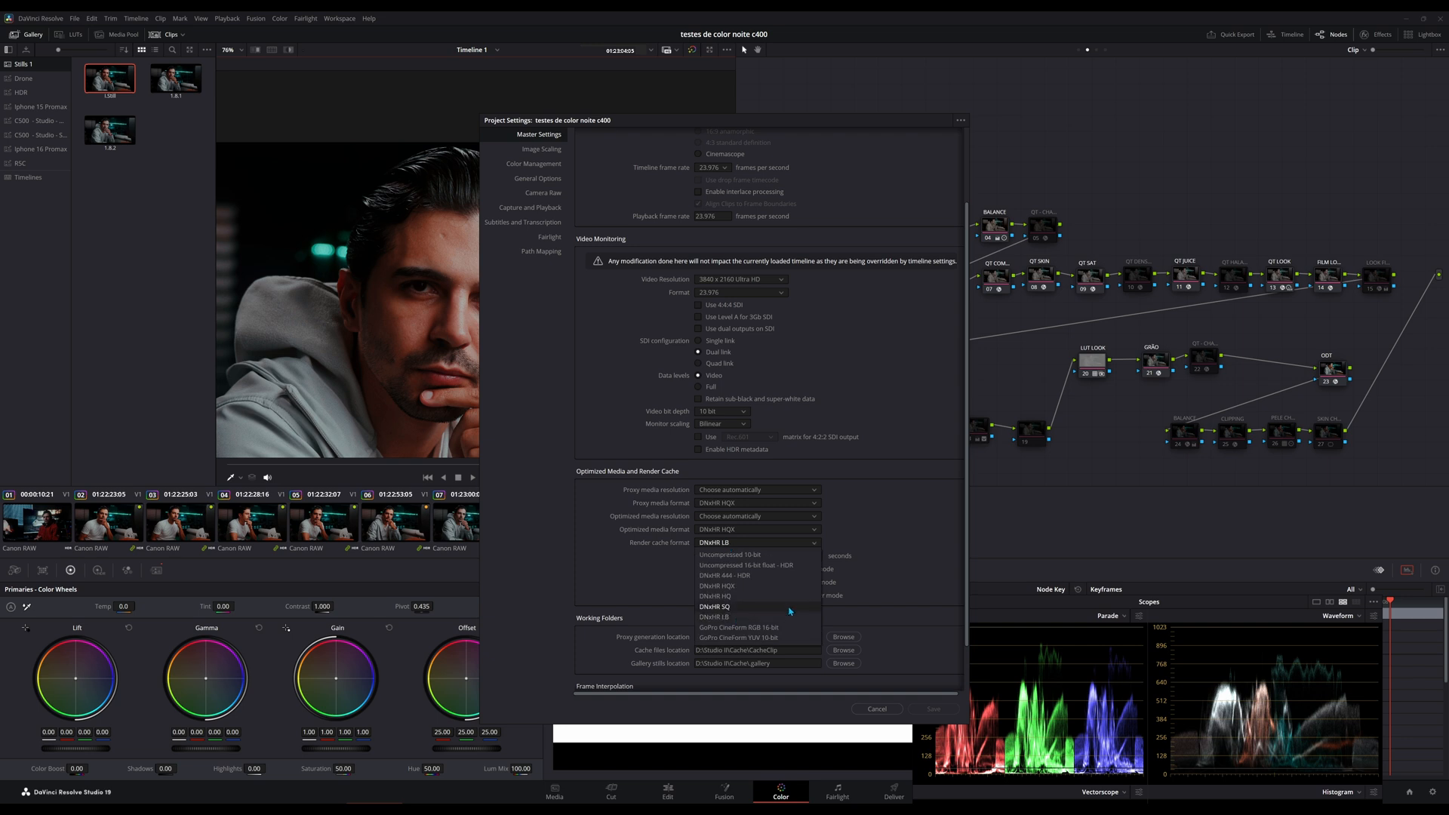
pyautogui.click(1049, 544)
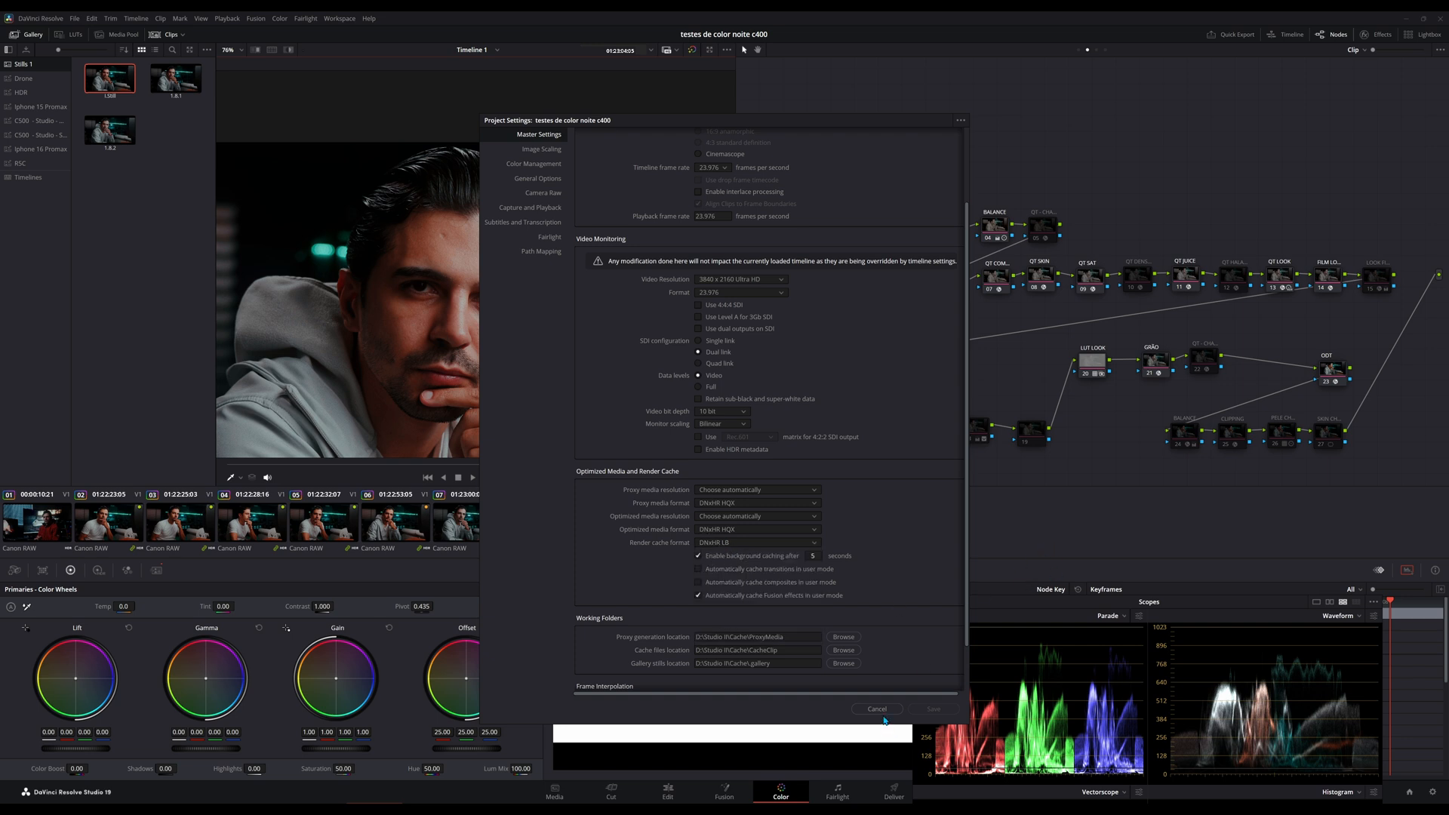
pyautogui.click(881, 711)
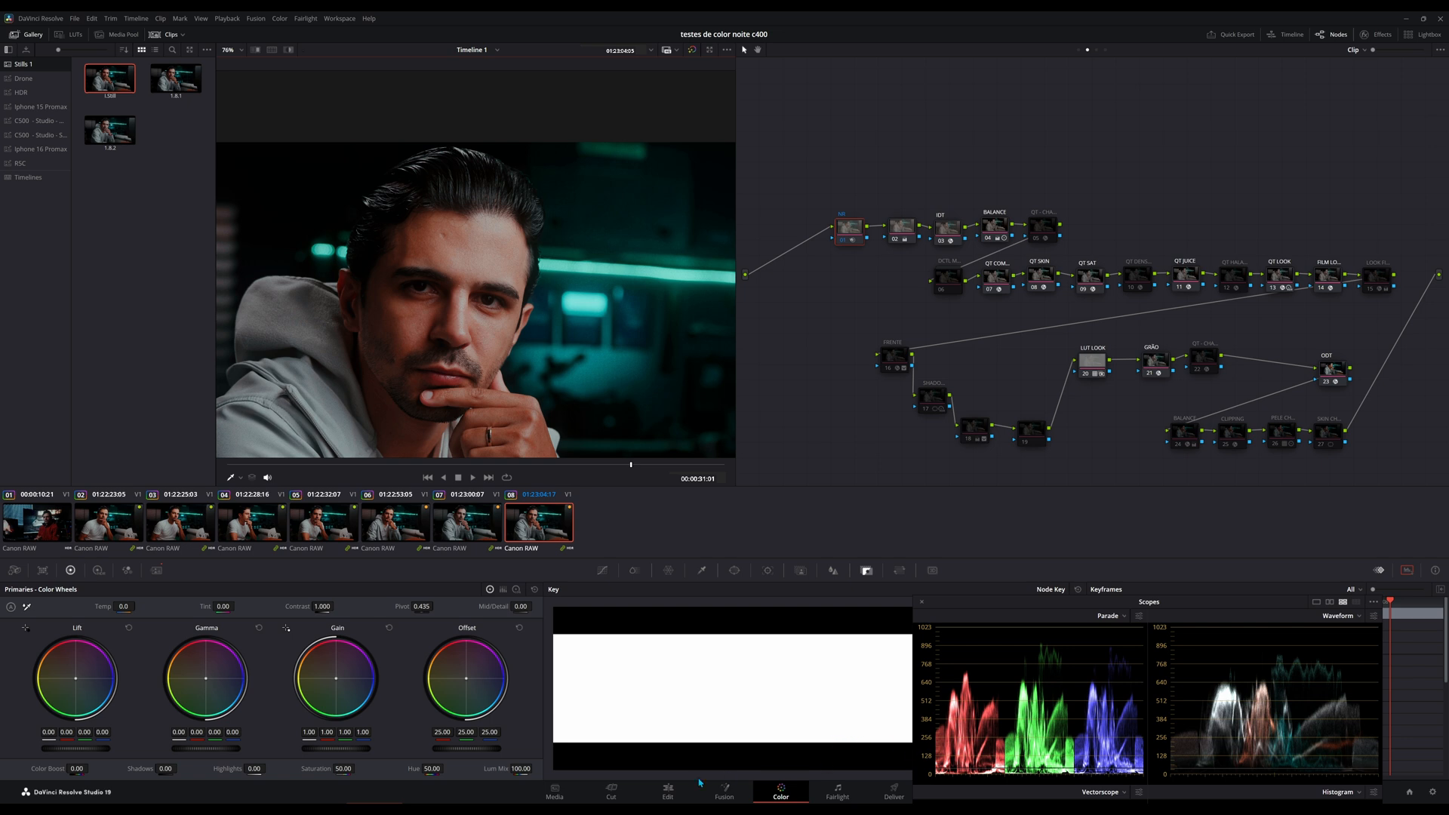
# On the Edit page, duplicate the last V1 clip directly above itself on V2 and scrub through the stacked clips.
pyautogui.click(668, 791)
pyautogui.click(534, 700)
pyautogui.hotkey('shift', 'z')
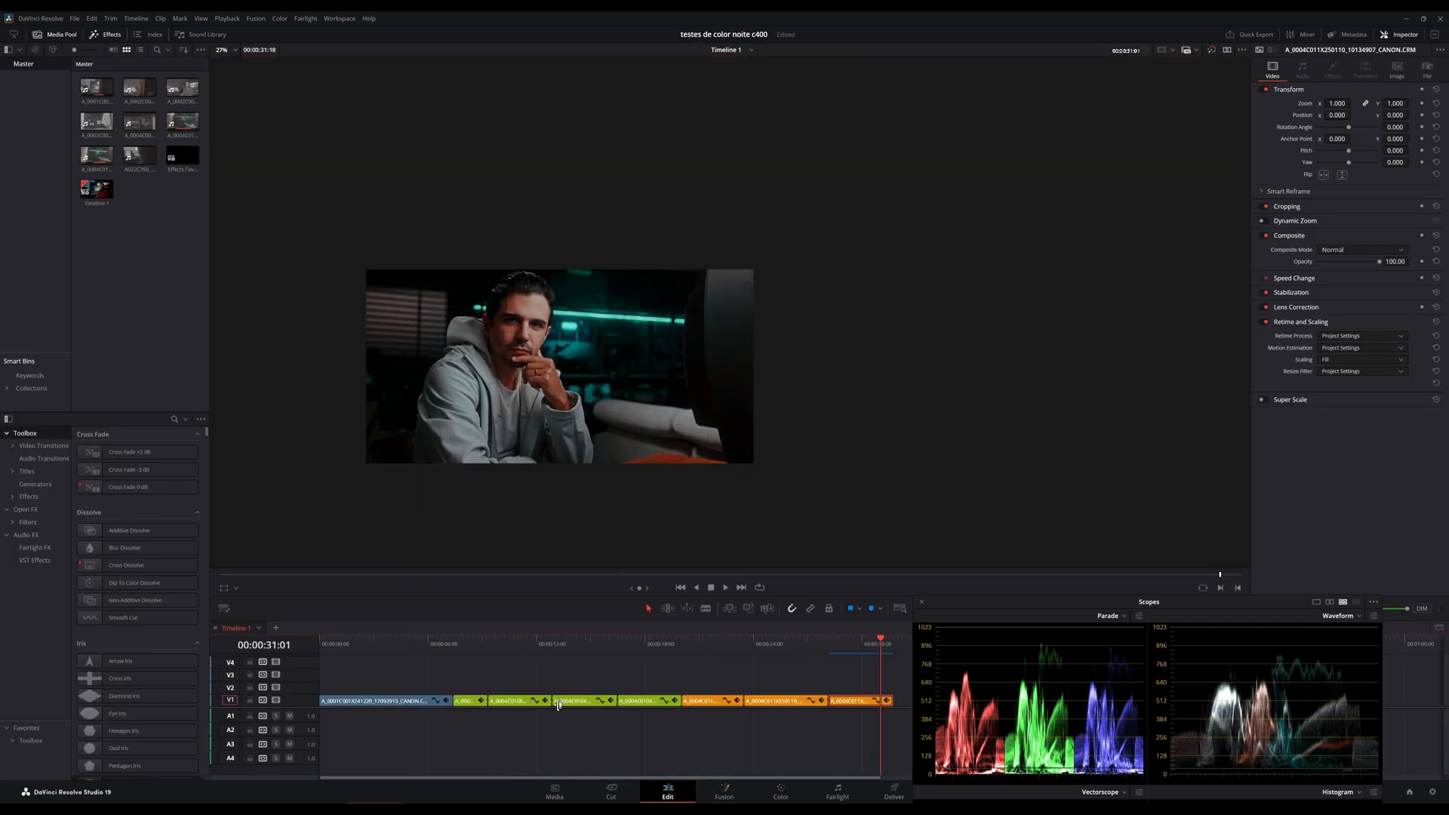
pyautogui.moveTo(857, 703); pyautogui.dragTo(856, 688)
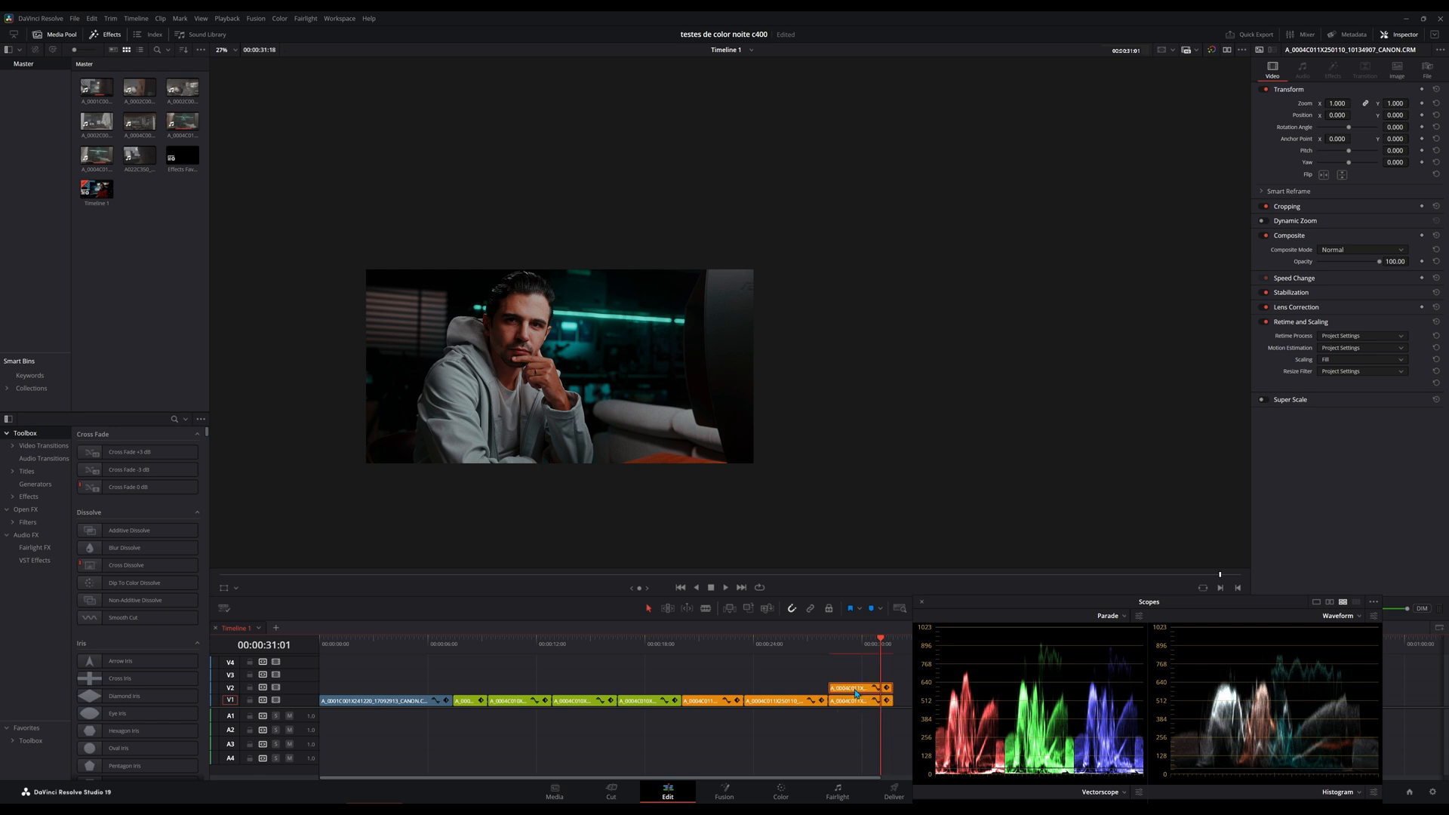
pyautogui.click(861, 703)
pyautogui.click(851, 689)
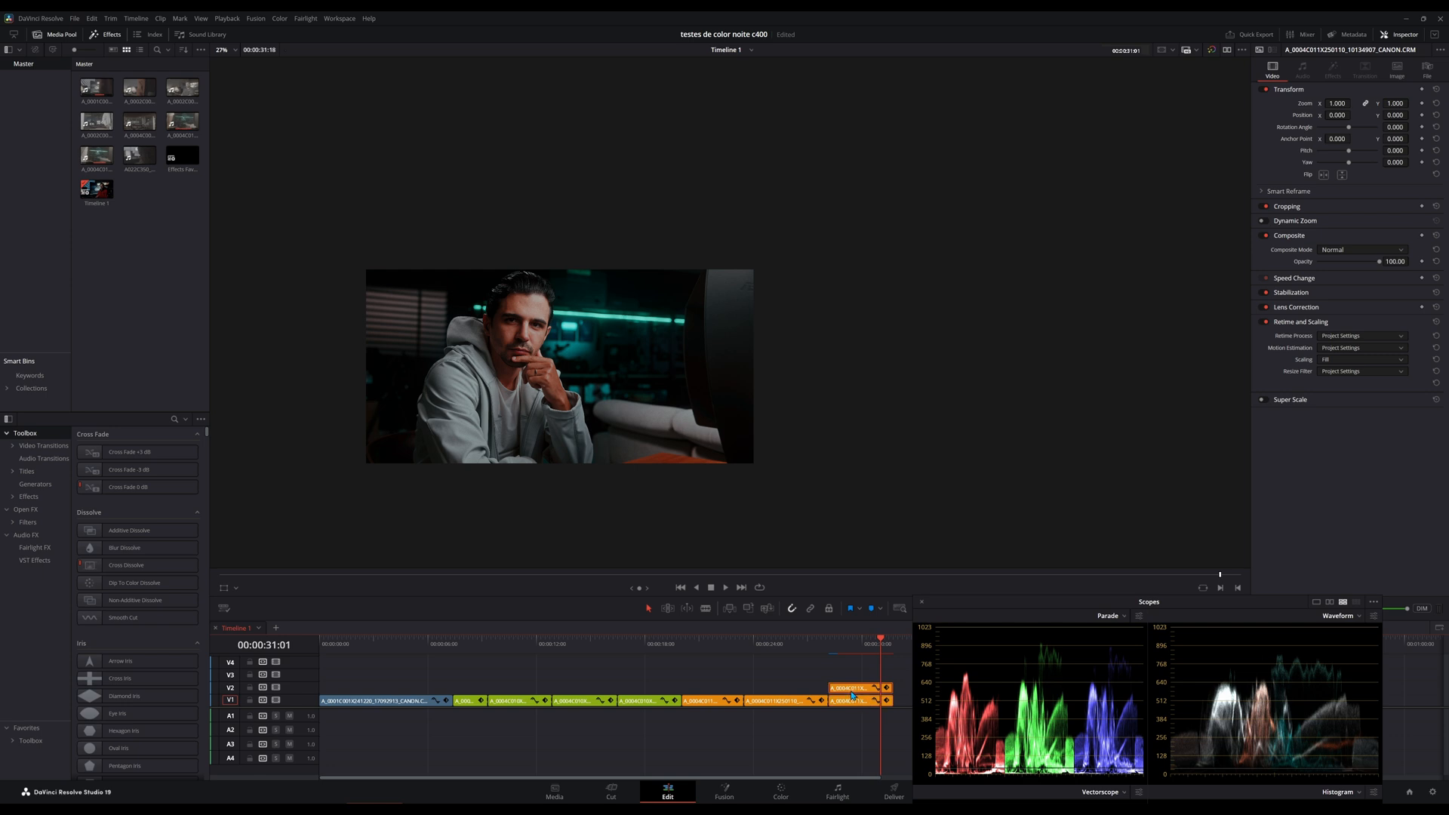
pyautogui.click(837, 655)
pyautogui.moveTo(836, 655); pyautogui.dragTo(863, 660)
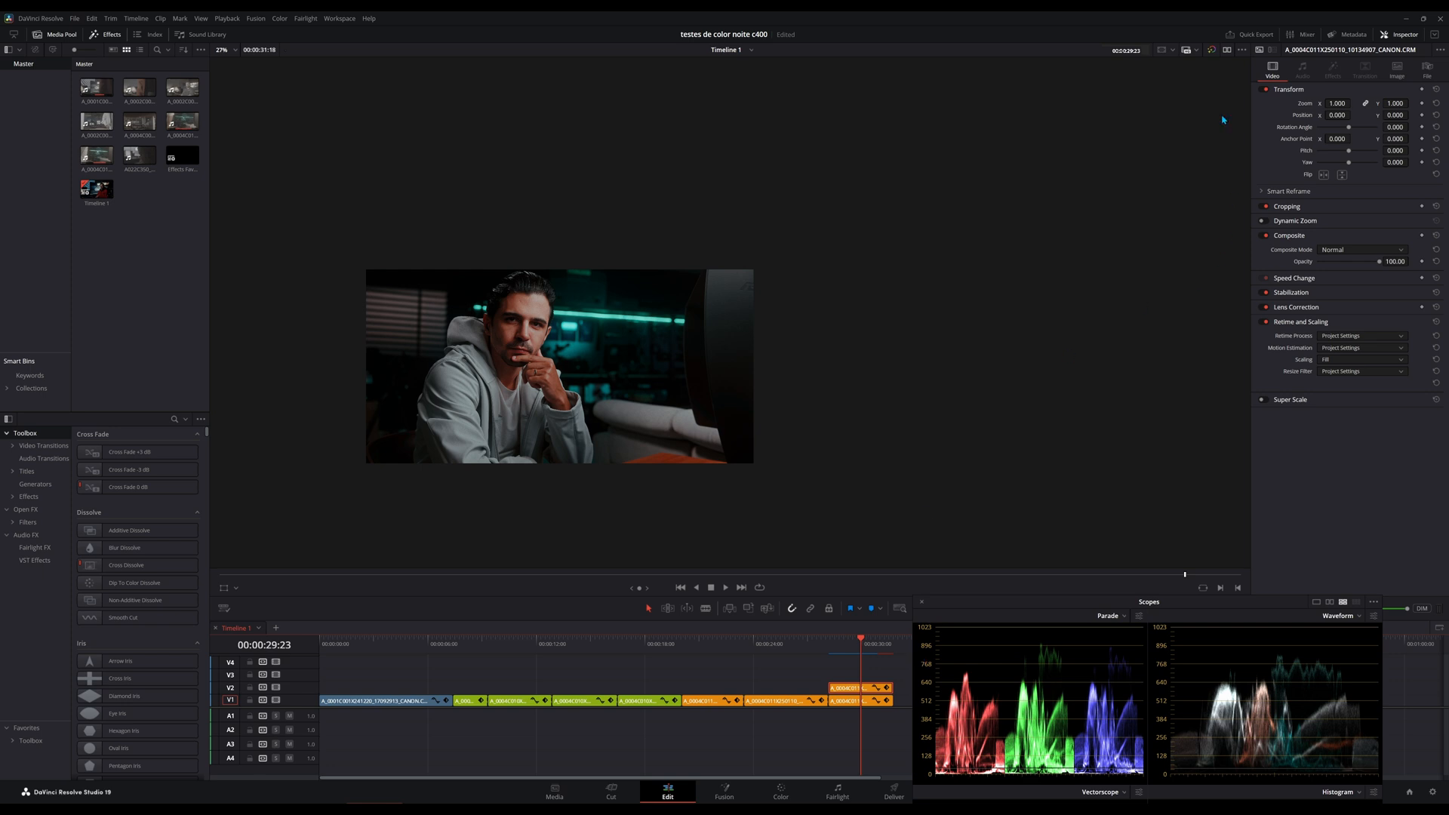
# Bypass color grades and Fusion effects in the timeline viewer and check another frame of the stacked clips.
pyautogui.click(1211, 49)
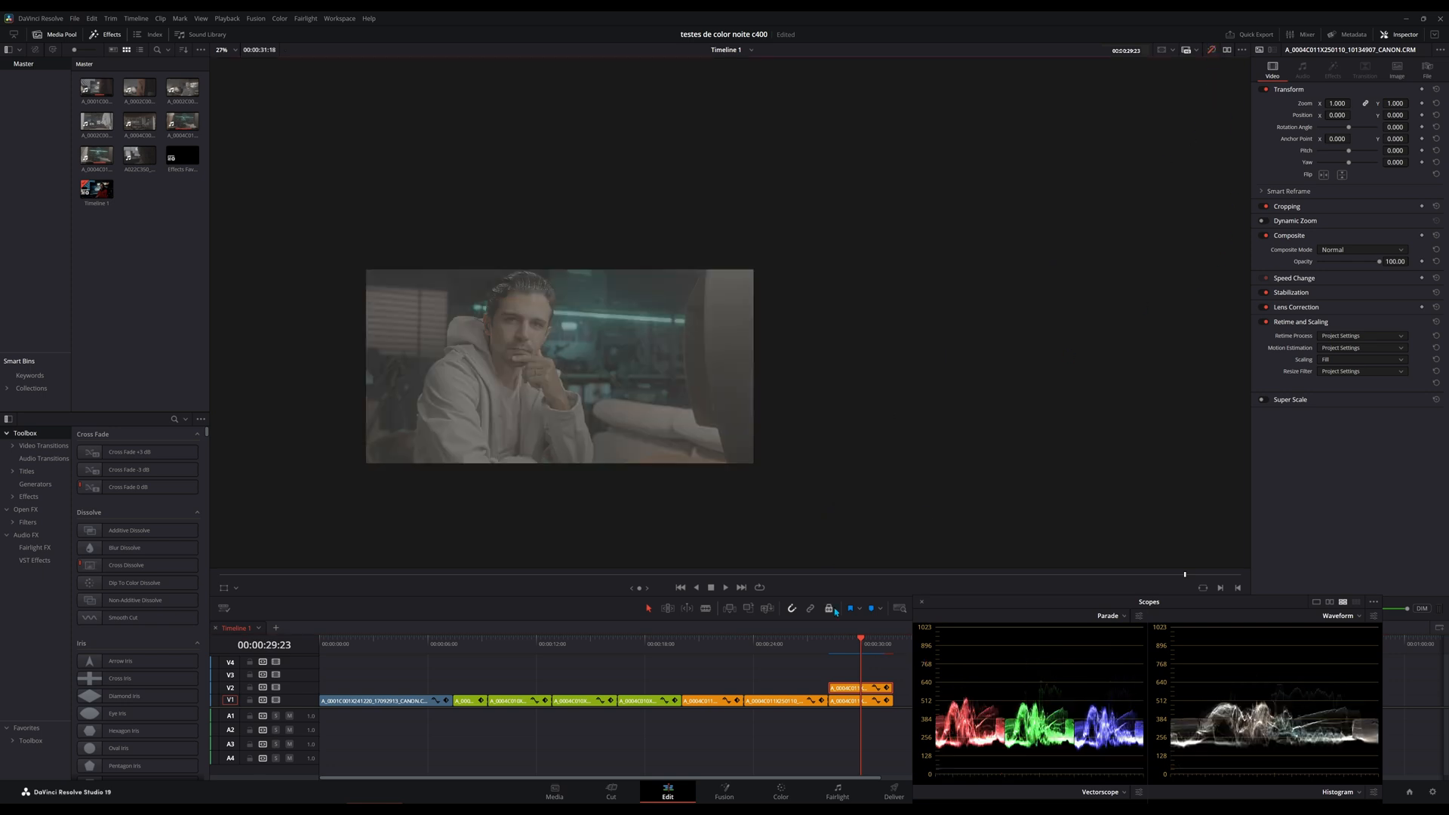
pyautogui.moveTo(842, 648); pyautogui.dragTo(839, 649)
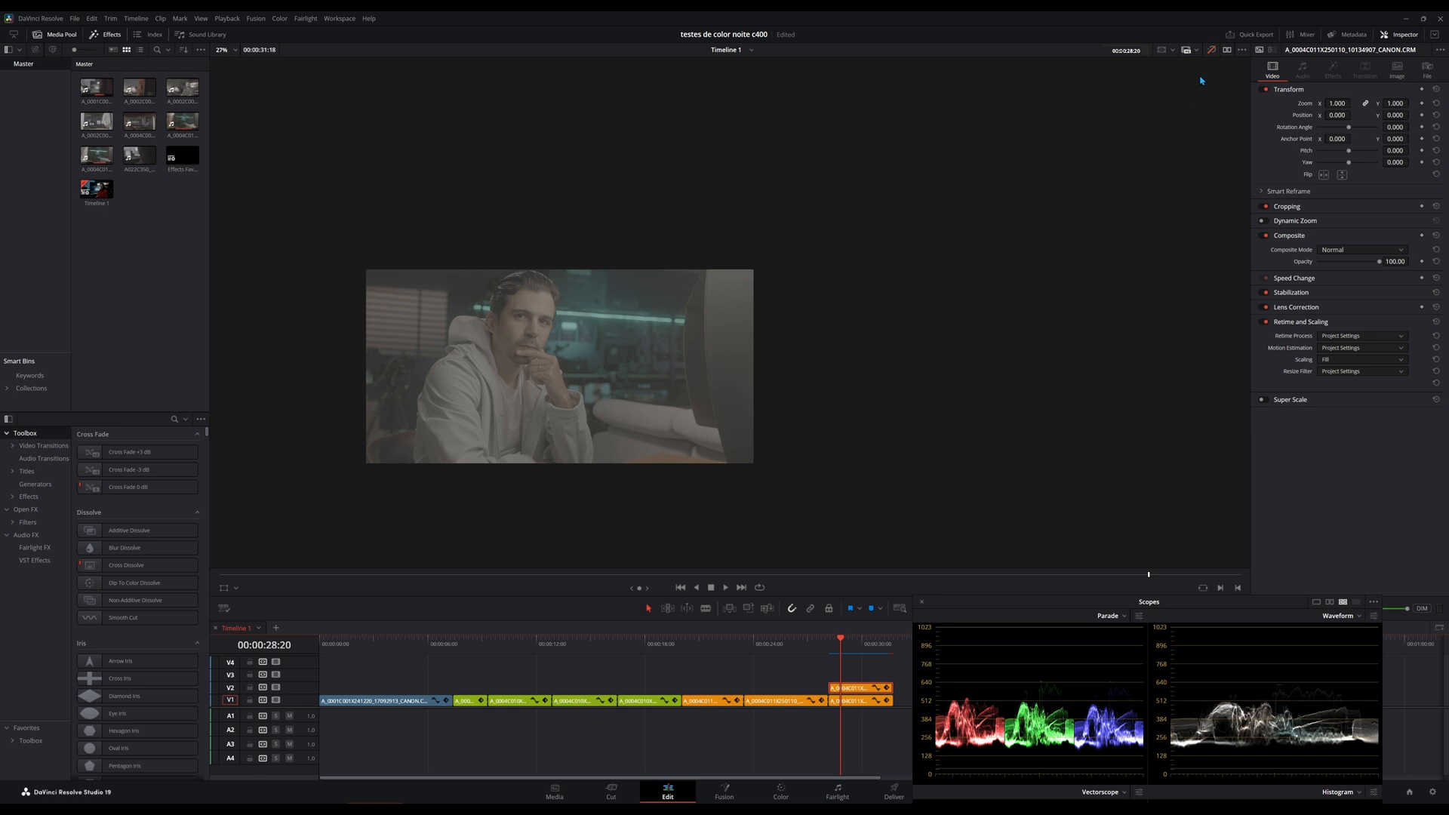
pyautogui.click(1212, 53)
pyautogui.click(1213, 54)
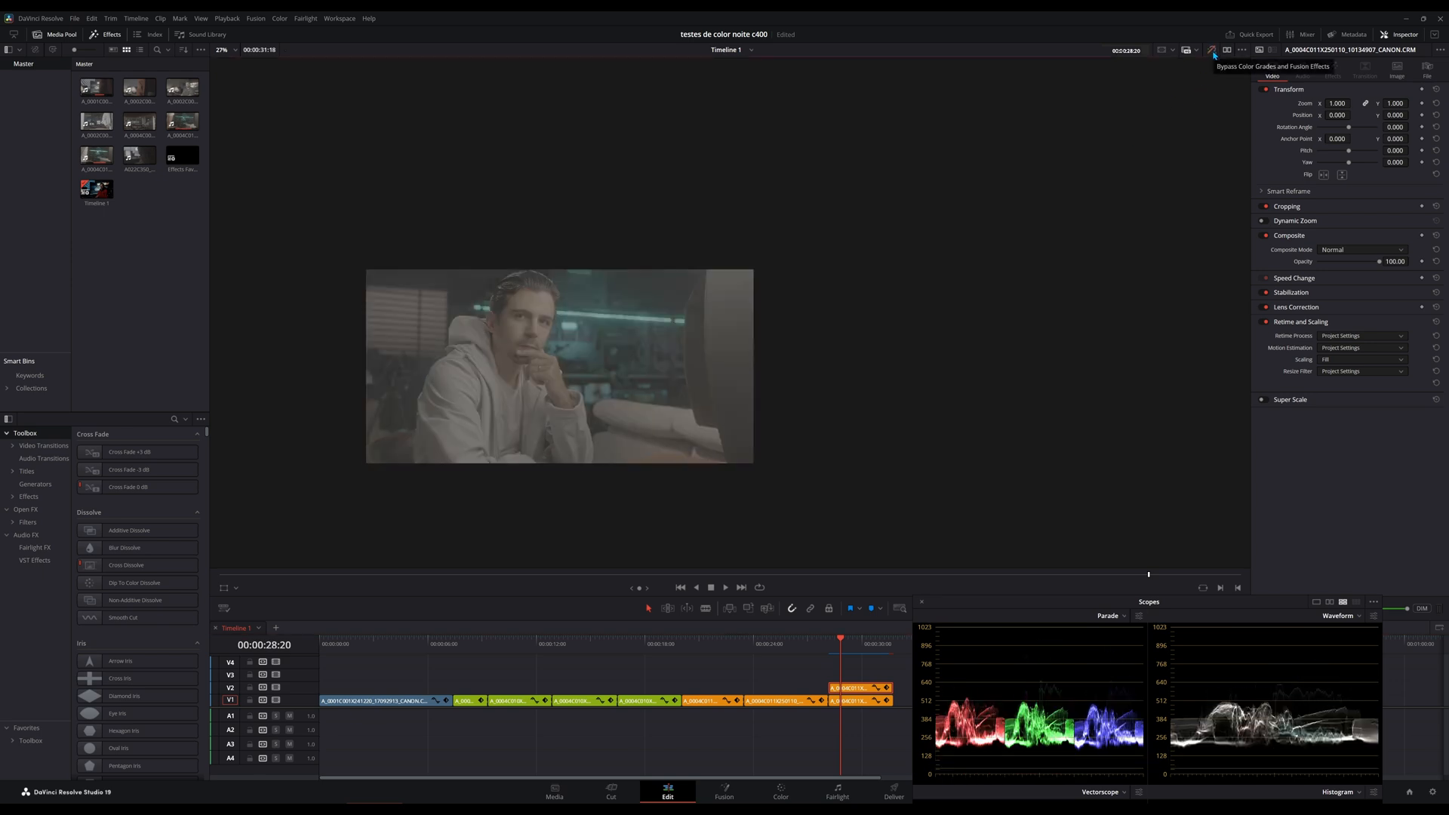
# Exclude Fusion from the viewer bypass and move the playhead further along the stacked clips.
pyautogui.rightClick(1212, 54)
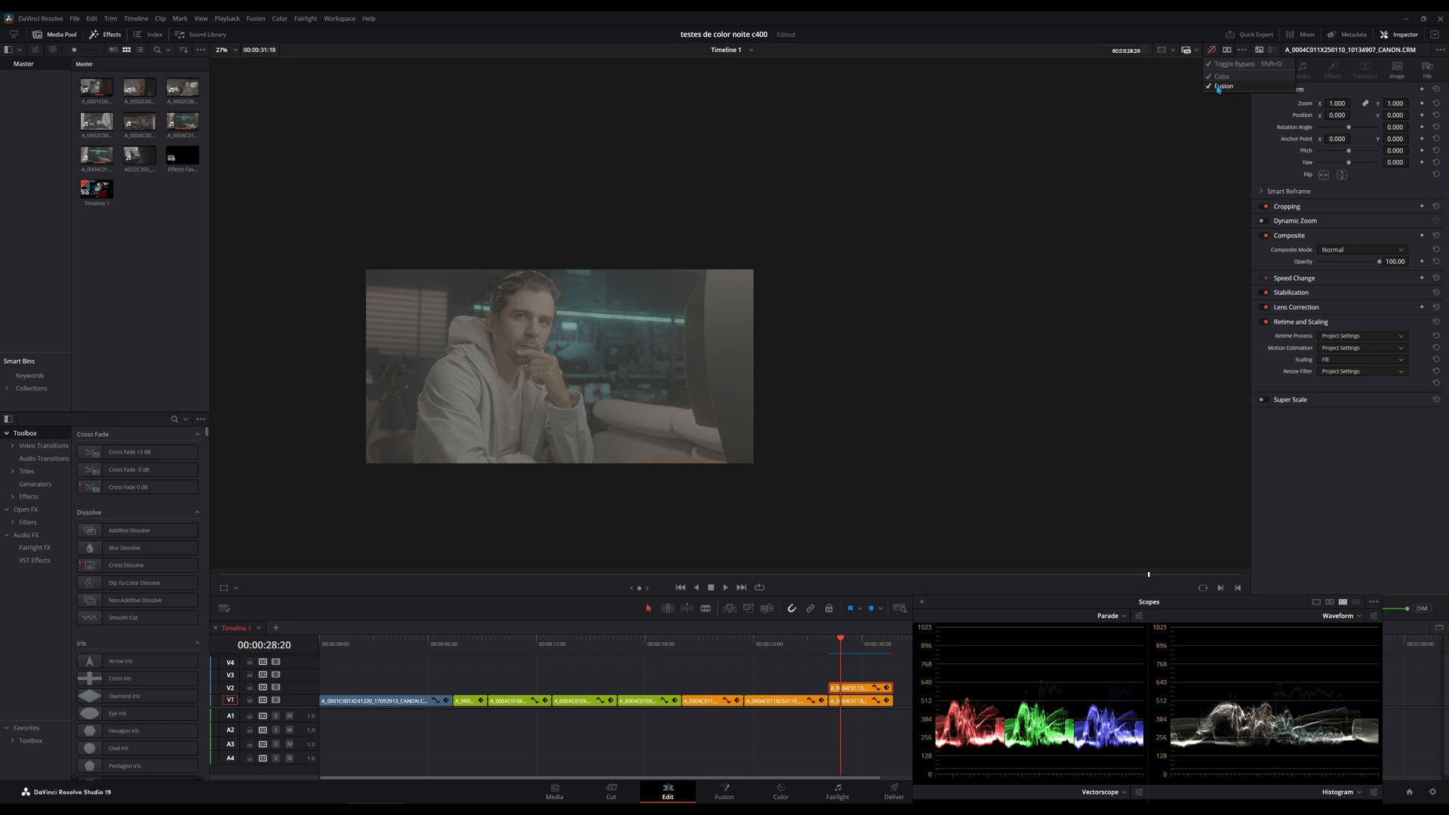
pyautogui.click(1217, 87)
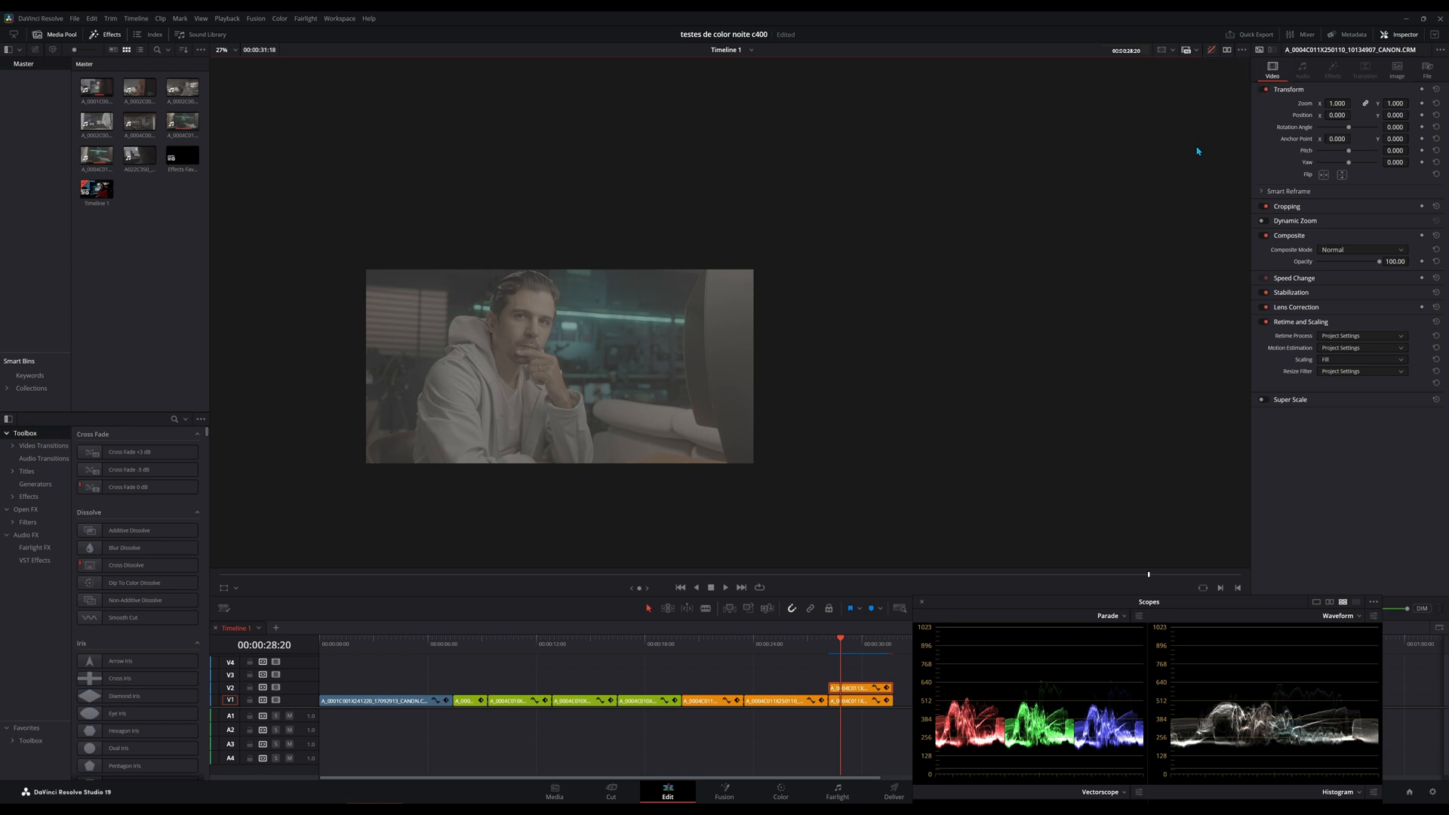
pyautogui.click(866, 651)
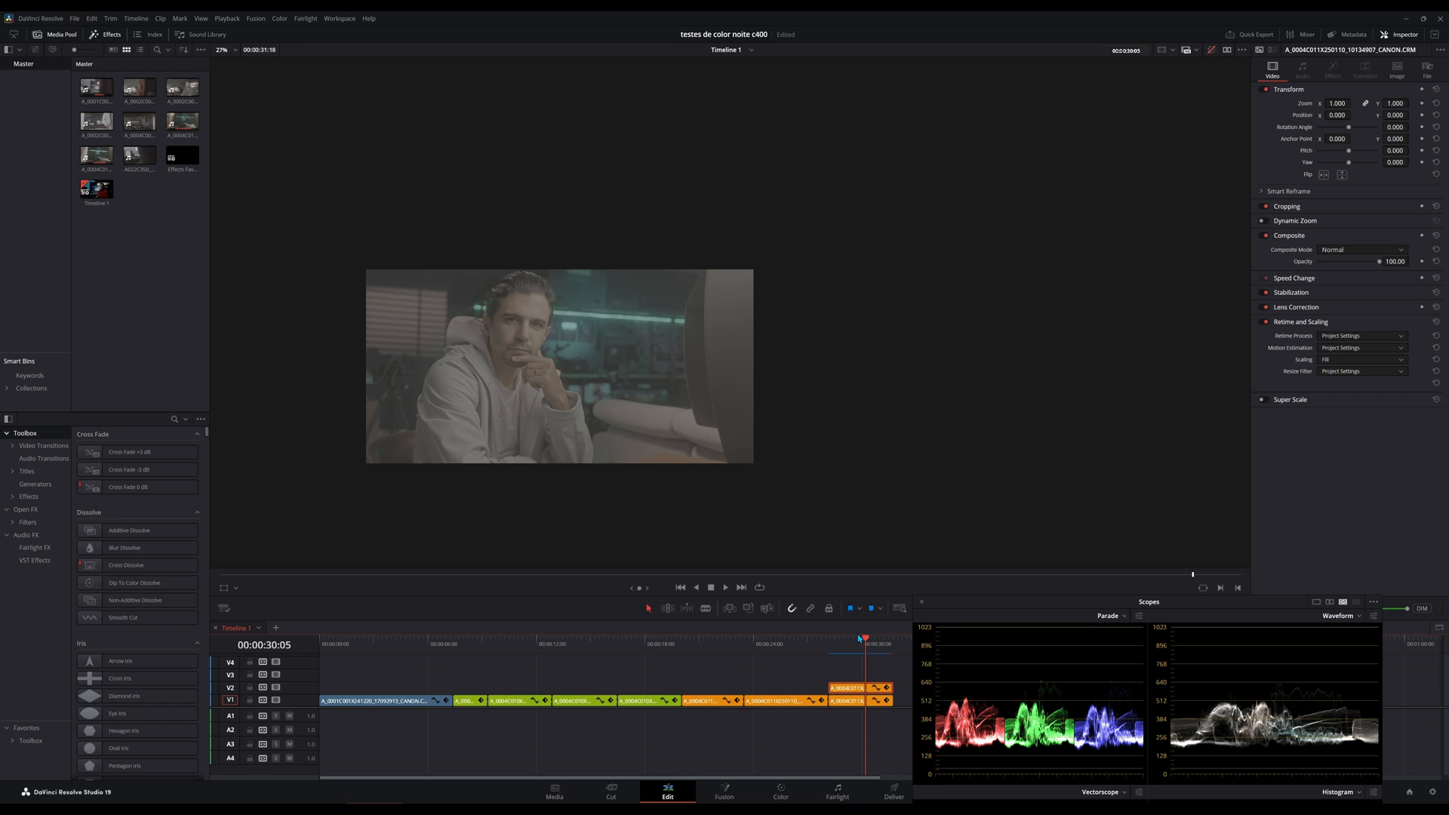